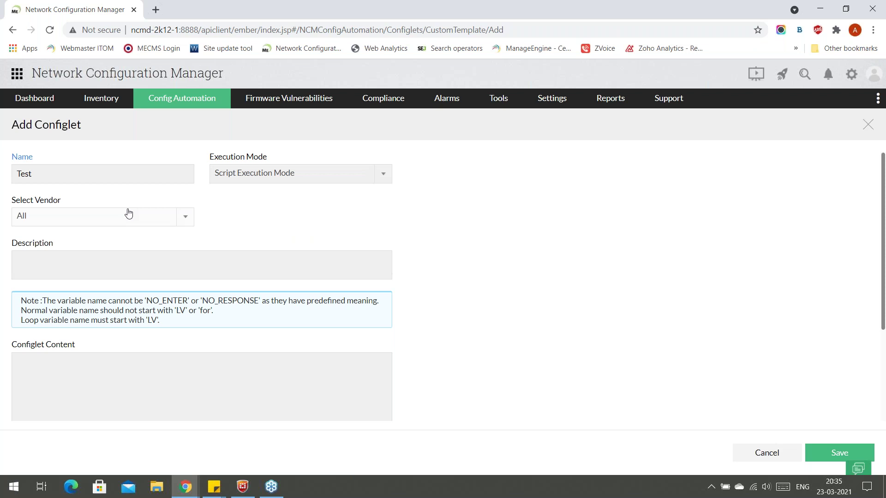
# Choose Aruba as the Test configlet's vendor, then cancel the form without saving.
pyautogui.scroll(-1, 99, 319)
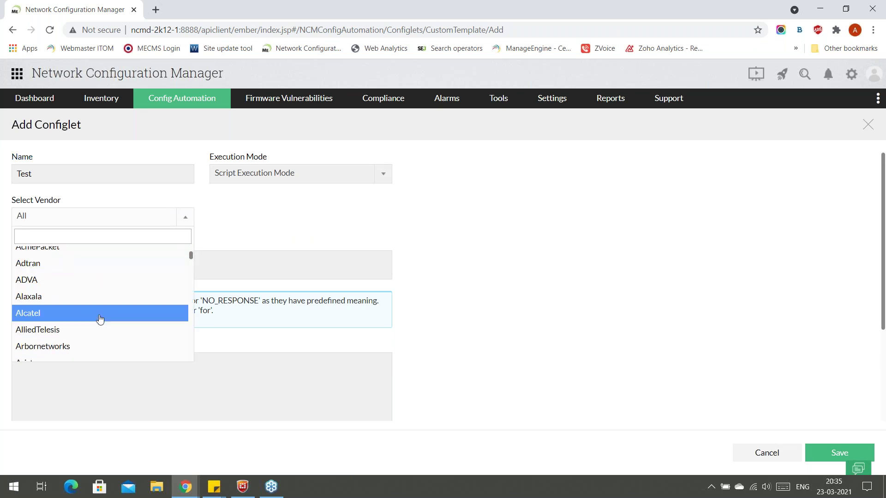
pyautogui.scroll(-3, 81, 309)
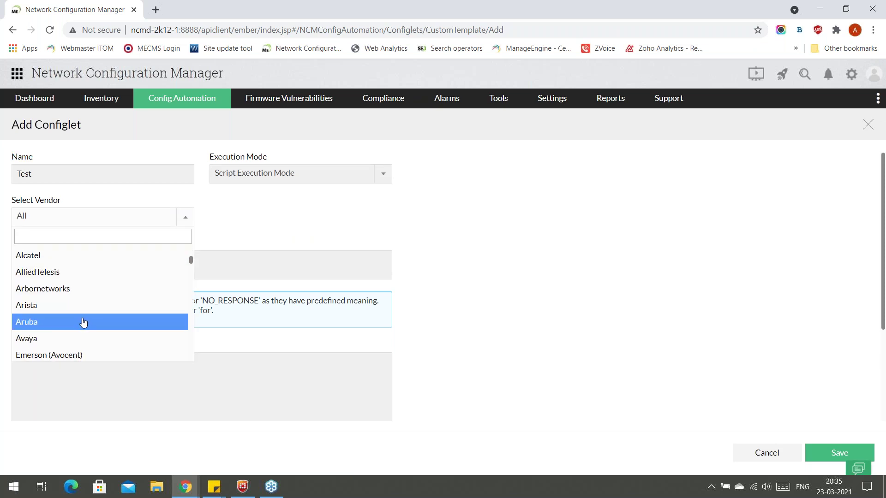
pyautogui.click(83, 322)
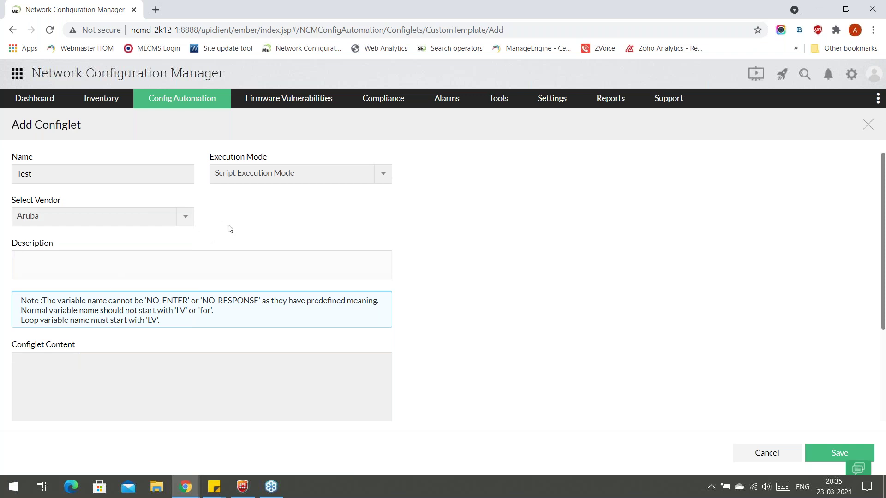
pyautogui.scroll(-3, 102, 253)
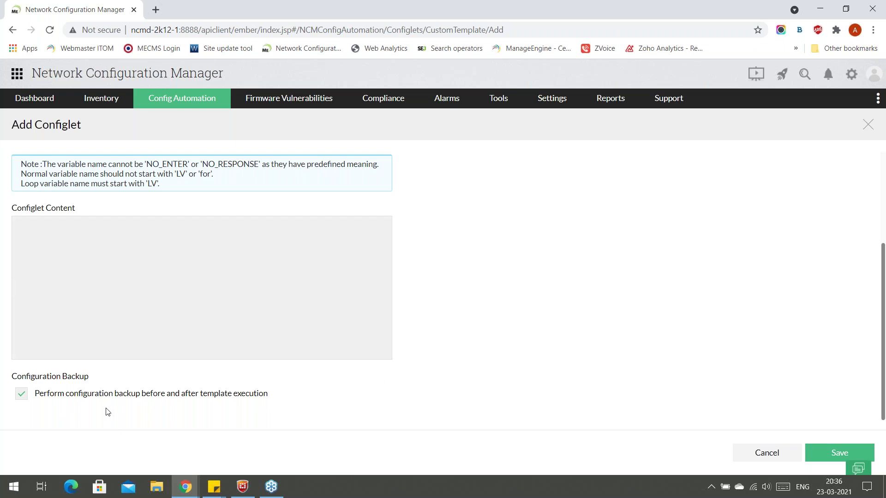
pyautogui.scroll(3, 461, 277)
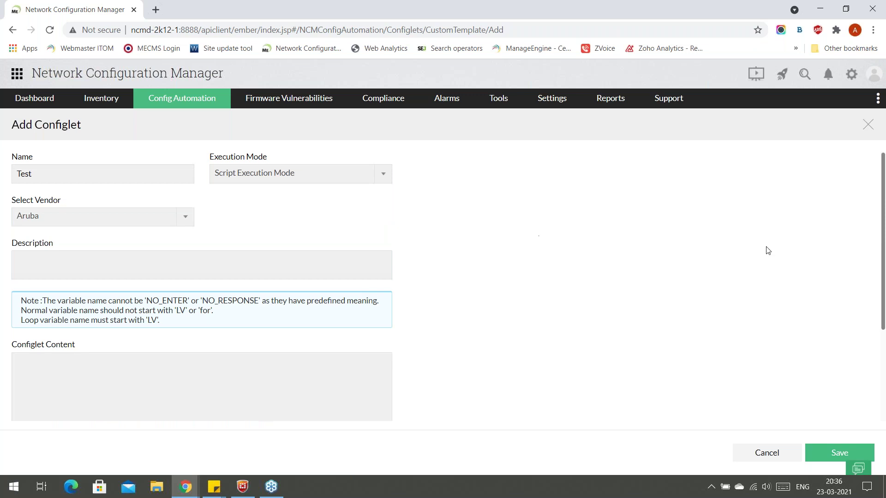
pyautogui.click(754, 458)
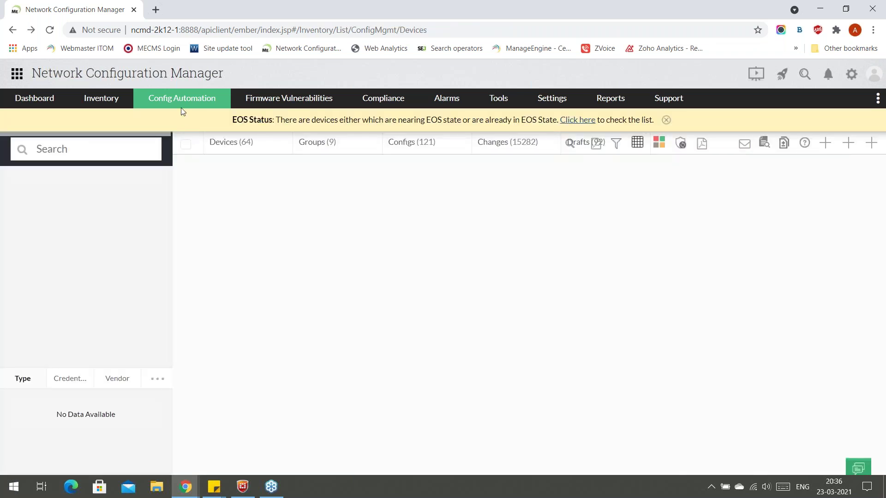
# Open the Configlets list under Config Automation and show the per-column filter boxes.
pyautogui.moveTo(181, 102)
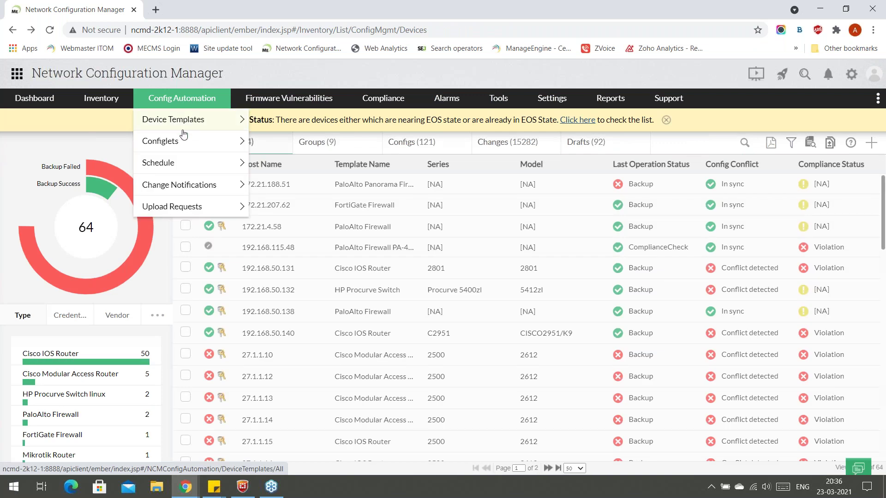
pyautogui.moveTo(182, 141)
pyautogui.click(296, 176)
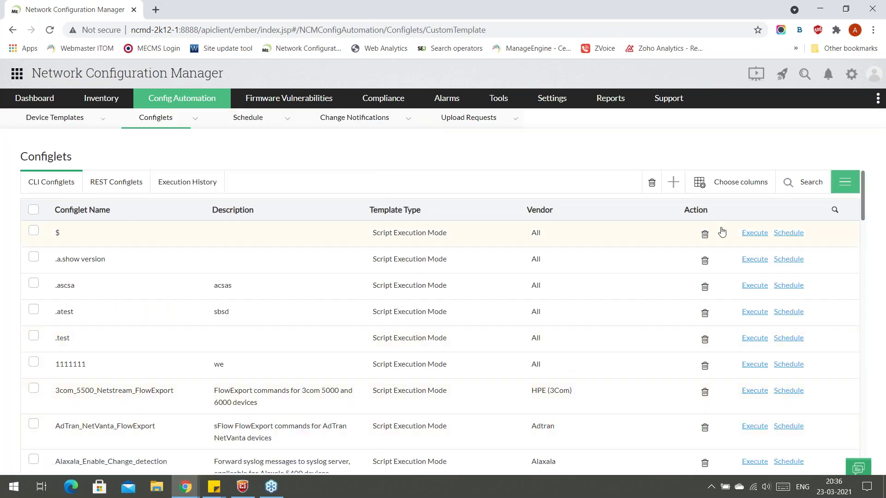
pyautogui.click(801, 192)
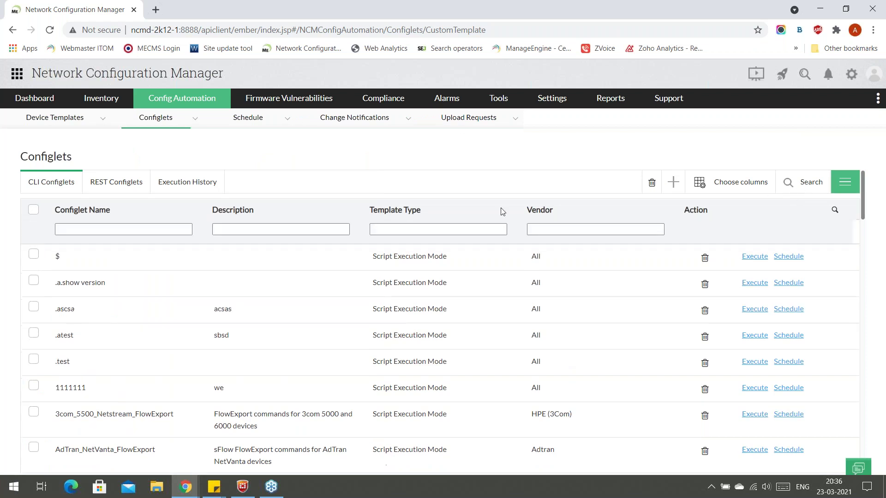
# Filter Template Type by 'sc', clear the filter, and open 3com_5500_Netstream_FlowExport.
pyautogui.click(423, 231)
pyautogui.write('sc')
pyautogui.press('BackSpace')
pyautogui.write('c')
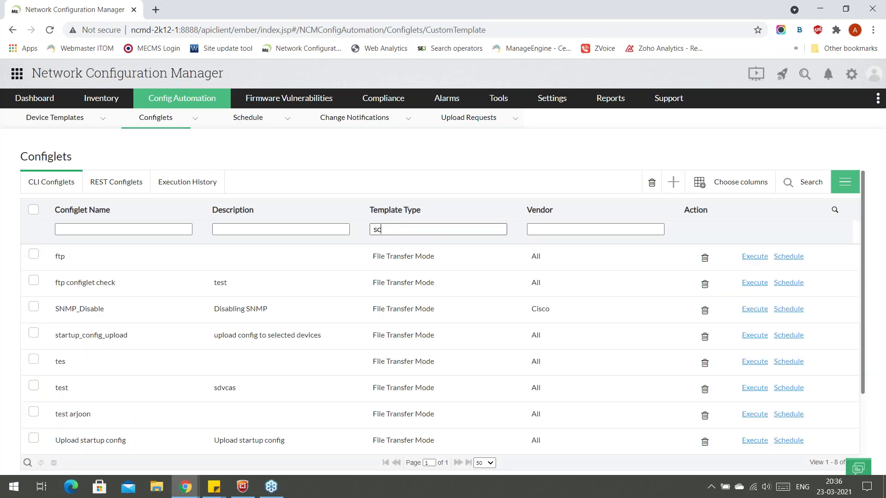
pyautogui.press('BackSpace')
pyautogui.press('BackSpace')
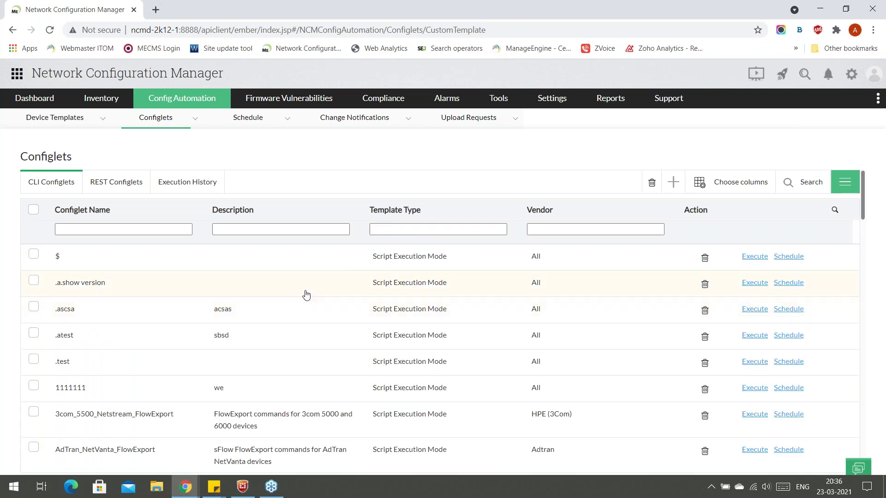
pyautogui.click(284, 420)
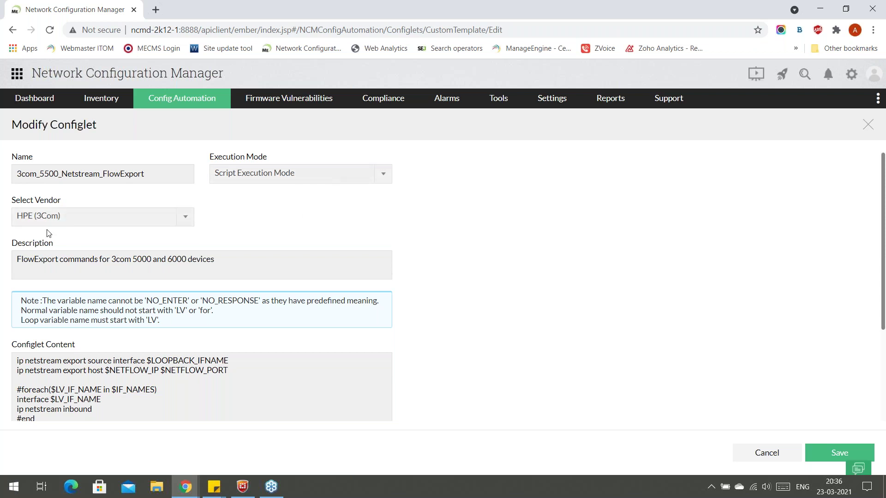
# Scroll through the 3com_5500_Netstream_FlowExport configlet content and cancel back to the Configlets list.
pyautogui.scroll(-1, 139, 323)
pyautogui.scroll(-1, 149, 346)
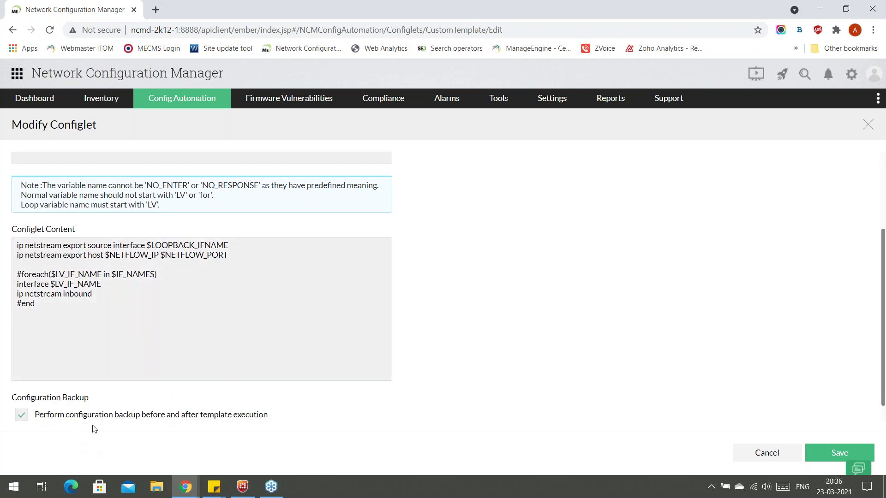
pyautogui.click(770, 454)
pyautogui.scroll(-1, 72, 405)
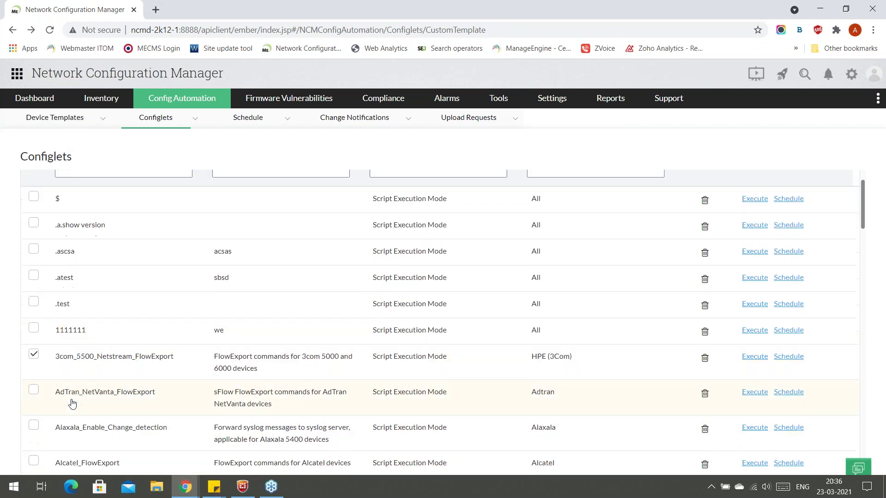
# Start executing 3com_5500_Netstream_FlowExport, using the same variable values for all devices.
pyautogui.click(756, 359)
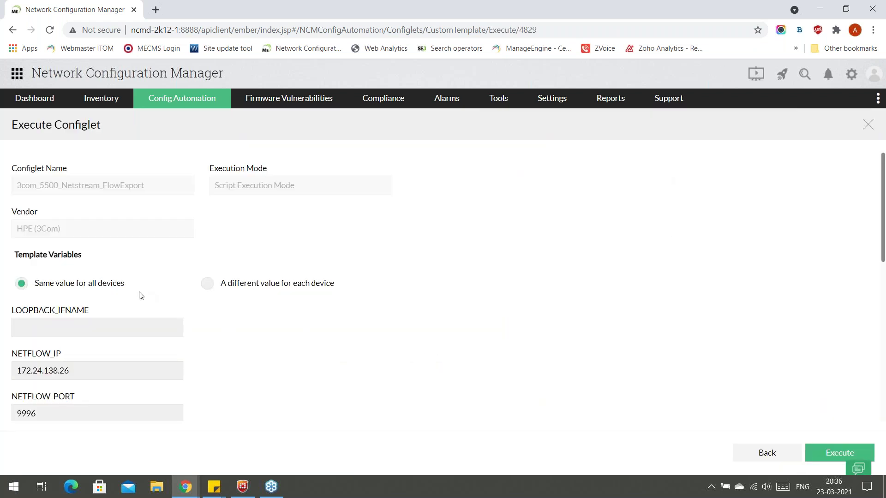
pyautogui.scroll(-1, 141, 284)
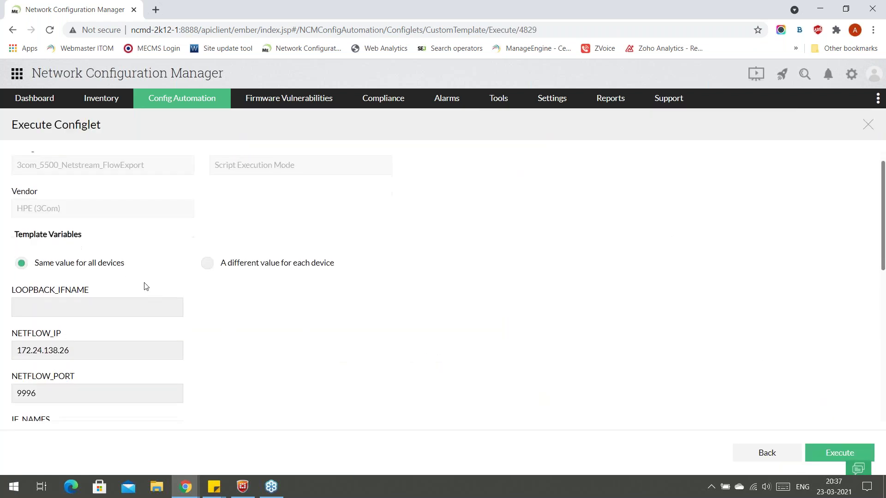
pyautogui.scroll(1, 135, 284)
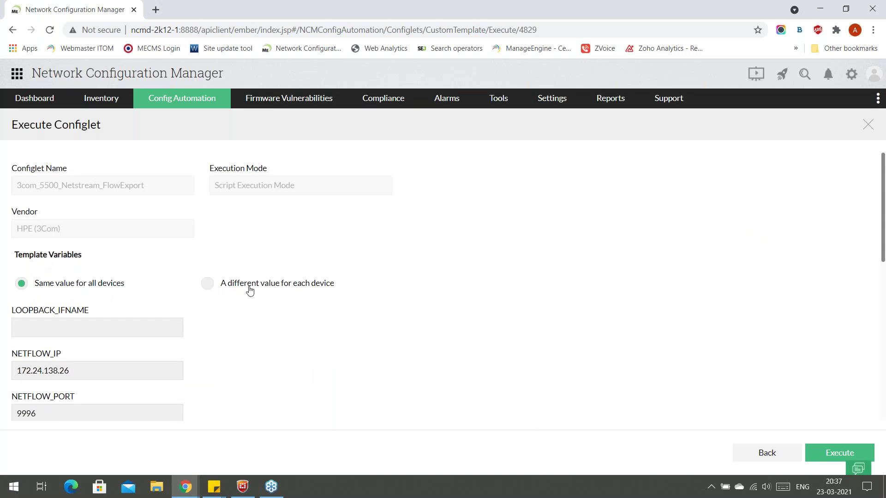
pyautogui.click(208, 289)
pyautogui.click(58, 286)
pyautogui.scroll(-1, 59, 290)
pyautogui.scroll(-3, 59, 289)
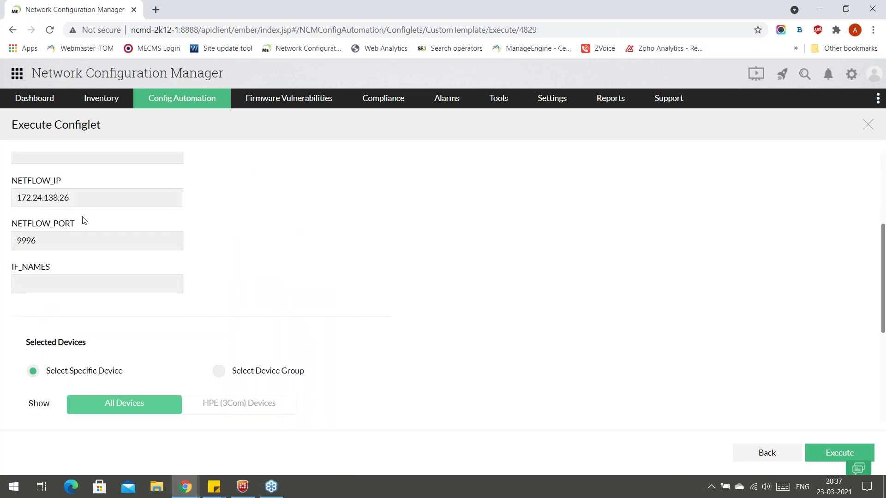
pyautogui.scroll(-2, 78, 205)
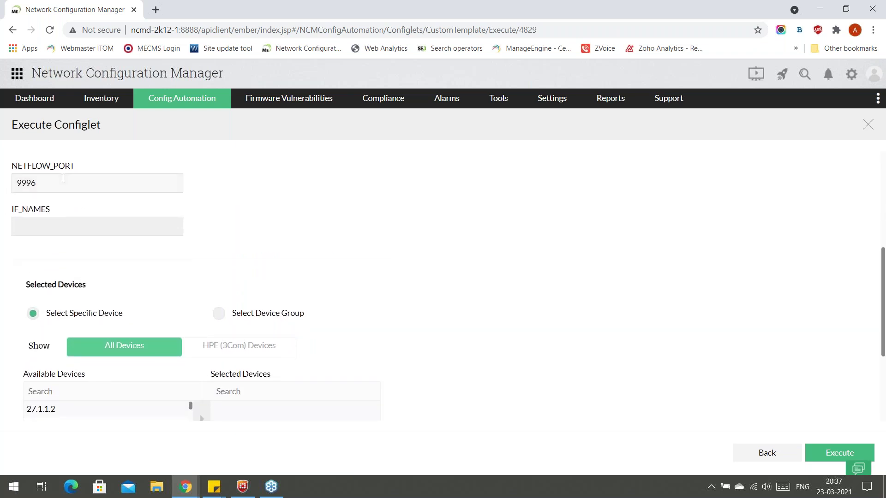
pyautogui.scroll(-1, 67, 228)
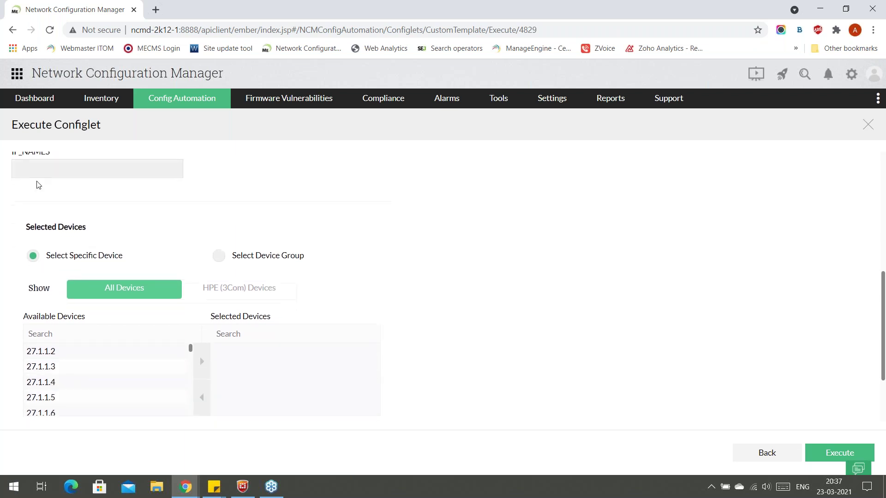
pyautogui.scroll(-2, 73, 289)
pyautogui.scroll(-1, 73, 291)
pyautogui.scroll(2, 89, 303)
# Add devices 27.1.1.3 and 27.1.1.4 to the selected devices.
pyautogui.click(145, 308)
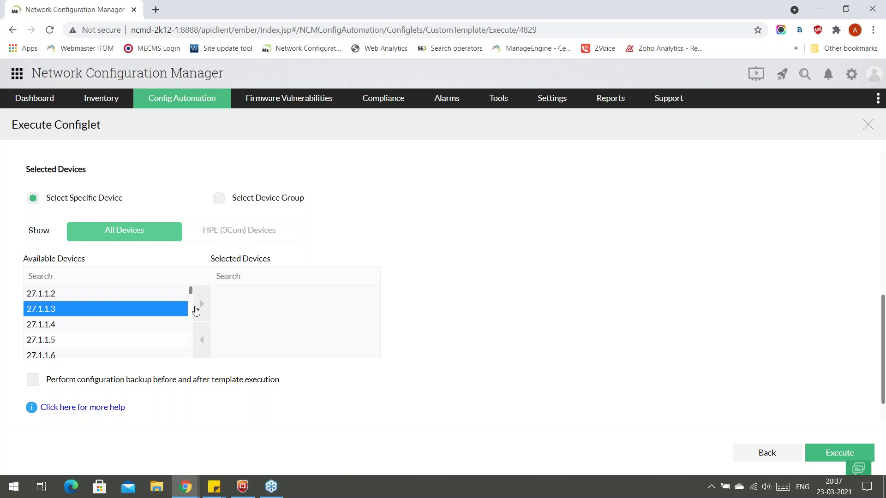
pyautogui.click(202, 304)
pyautogui.click(115, 312)
pyautogui.click(200, 316)
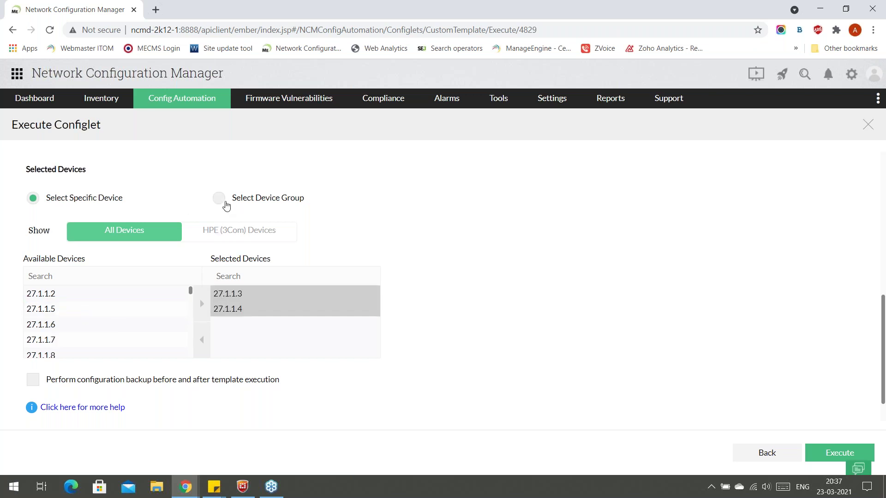
# Switch the target to the CiscoSwitch Group device group, then go Back without executing.
pyautogui.click(220, 199)
pyautogui.click(114, 312)
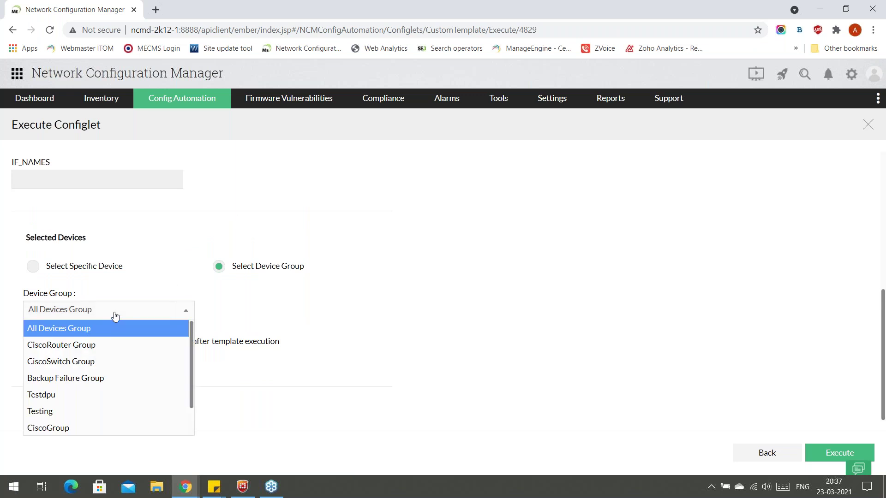
pyautogui.click(91, 364)
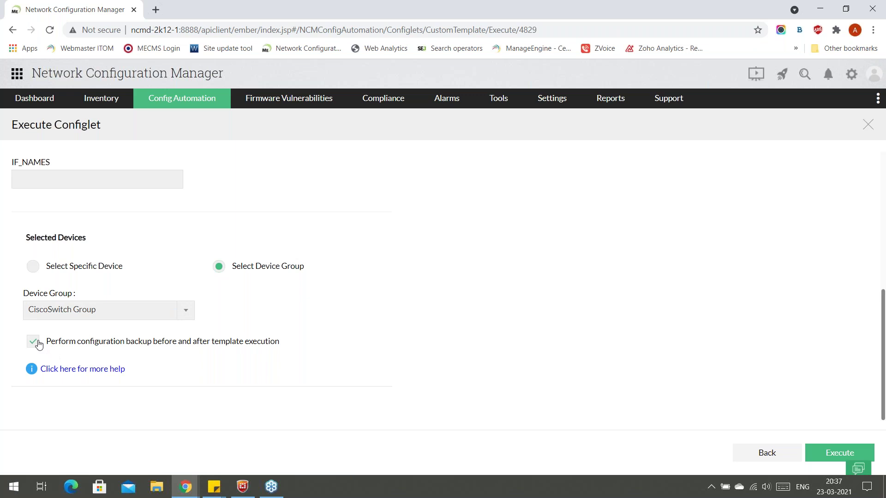
pyautogui.rightClick(217, 303)
pyautogui.press('Escape')
pyautogui.click(779, 449)
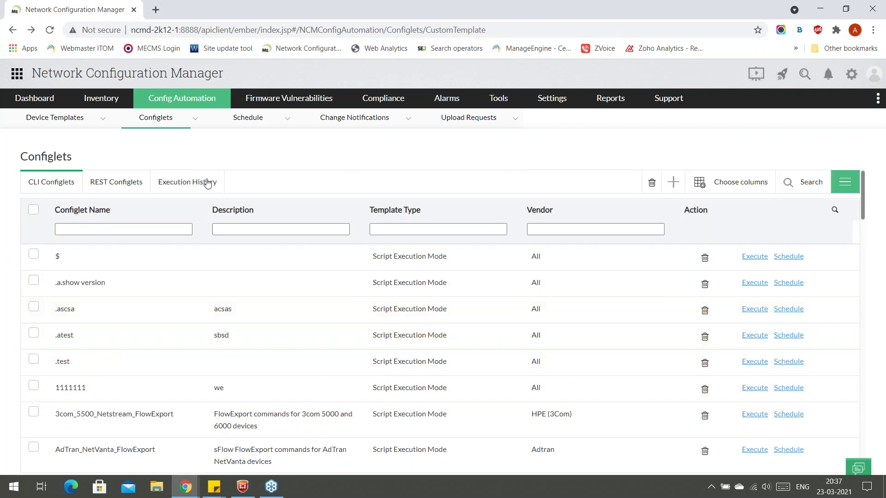
# Review CLI and REST execution history, then list the PAN-OS and FortiOS REST configlets.
pyautogui.click(196, 190)
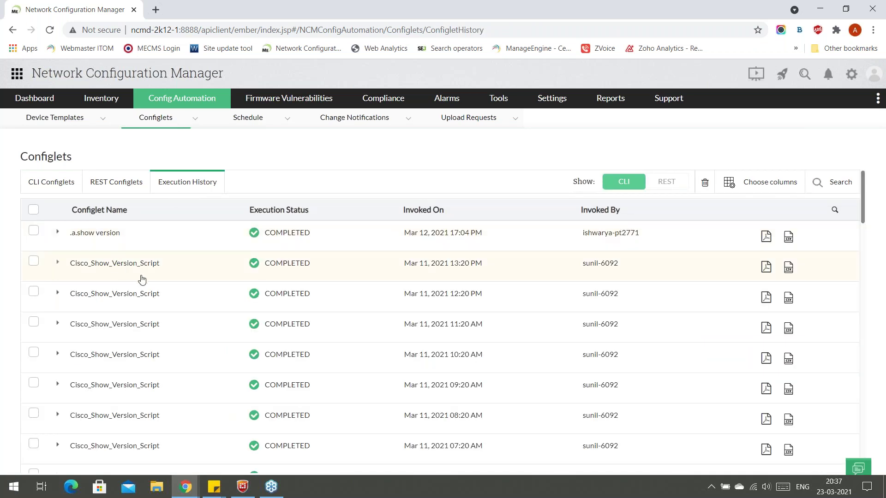
pyautogui.click(667, 182)
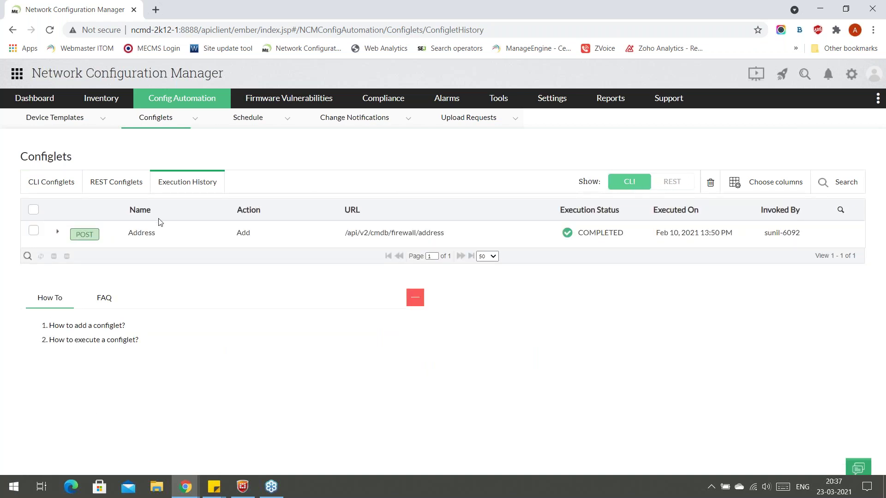
pyautogui.click(46, 184)
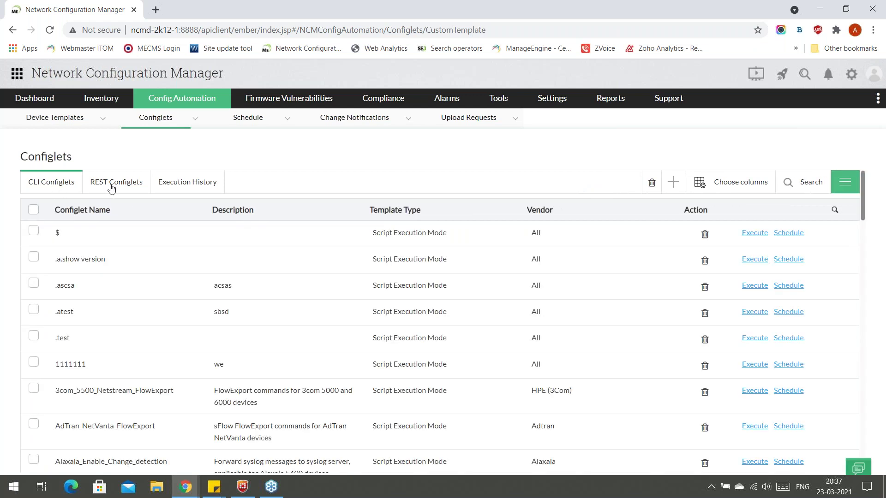
pyautogui.click(111, 186)
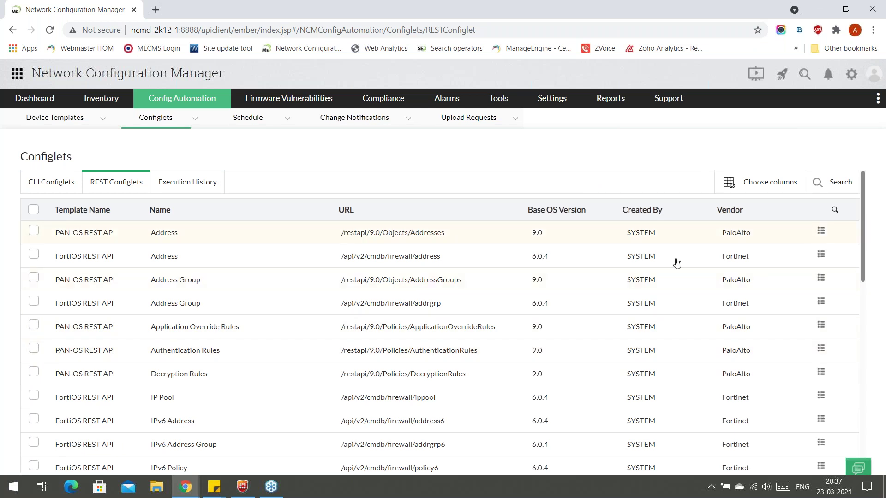
pyautogui.scroll(-6, 686, 339)
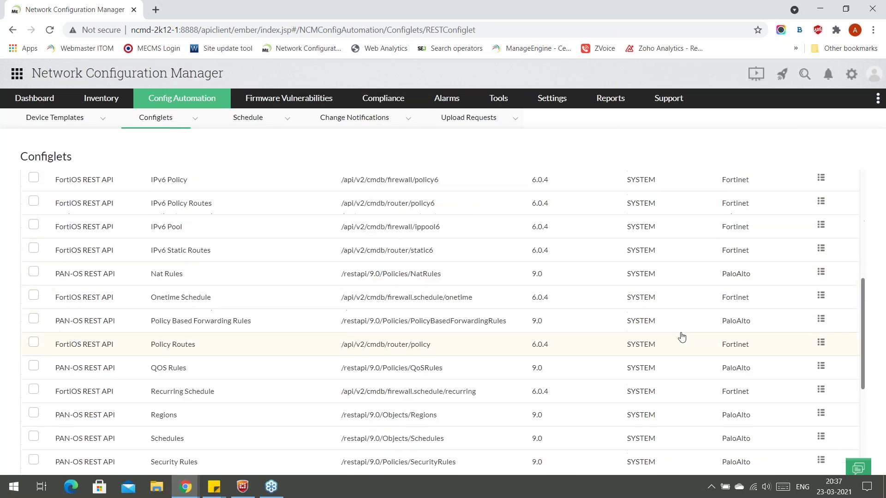
pyautogui.scroll(6, 686, 339)
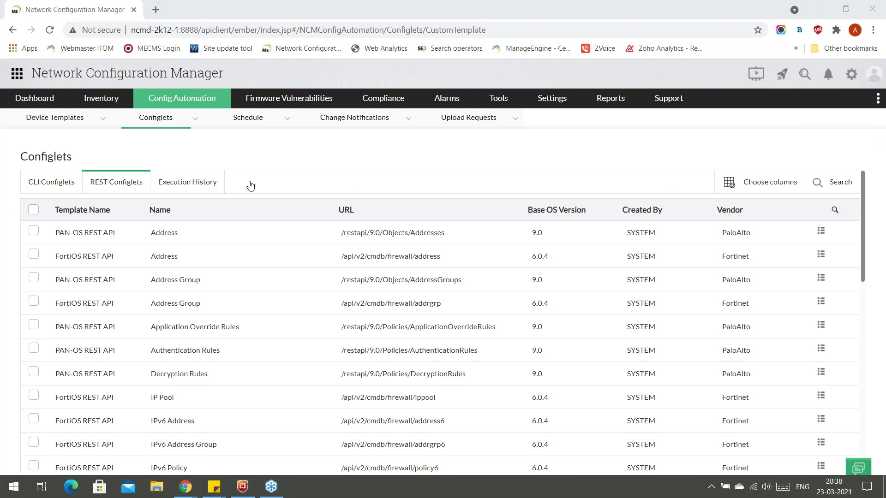
# Switch to the Zoho Show presentation and advance to slide 10, 'Advanced script execution mode'.
pyautogui.hotkey('alt', 'Tab')
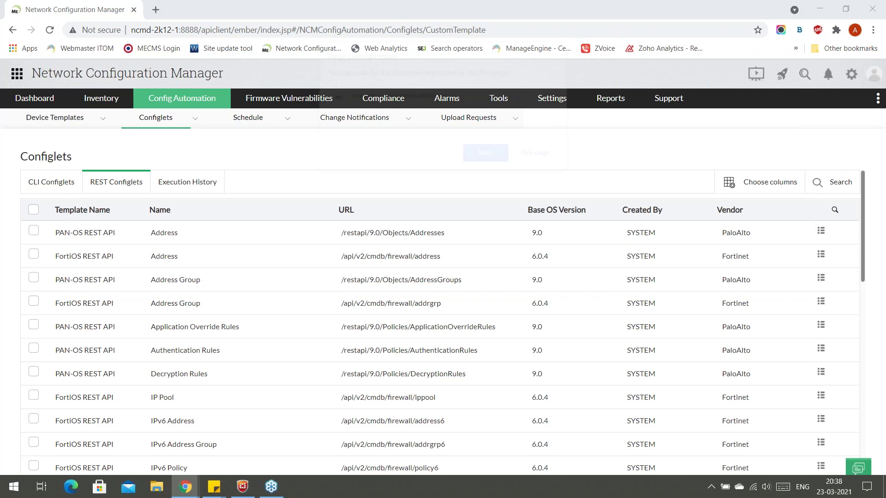
pyautogui.hotkey('alt', 'Tab')
pyautogui.hotkey('alt', 'Tab')
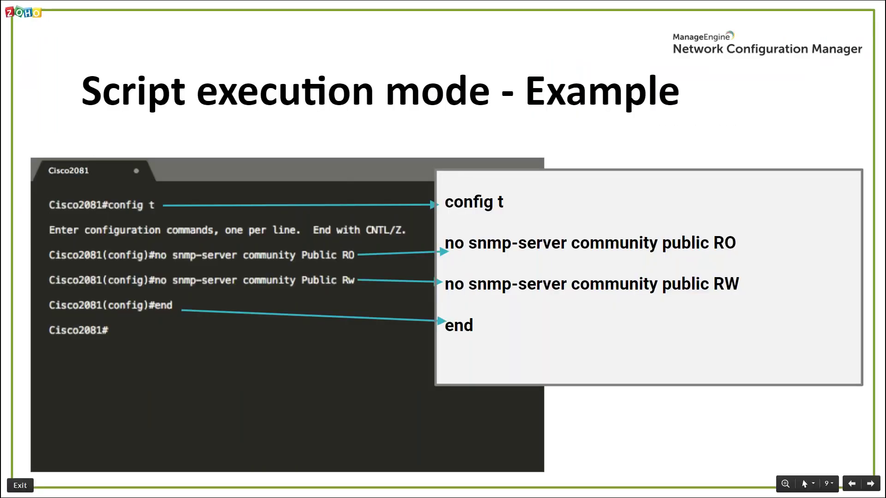
pyautogui.press('Right')
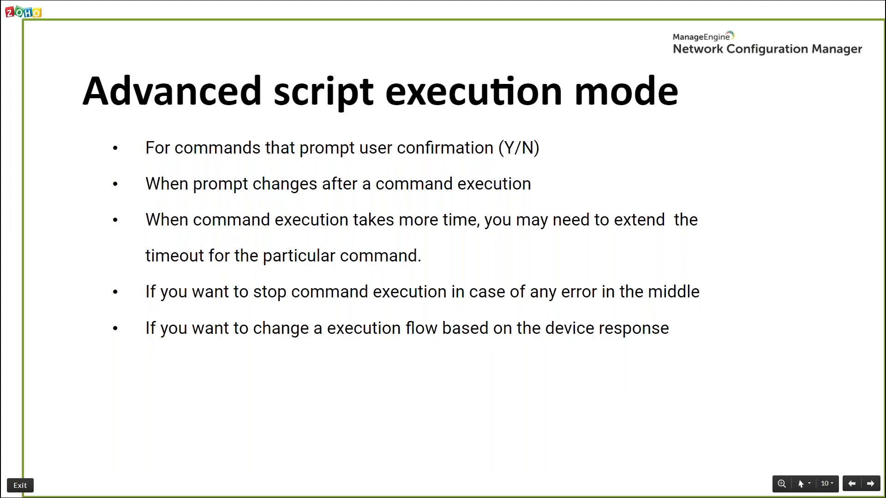
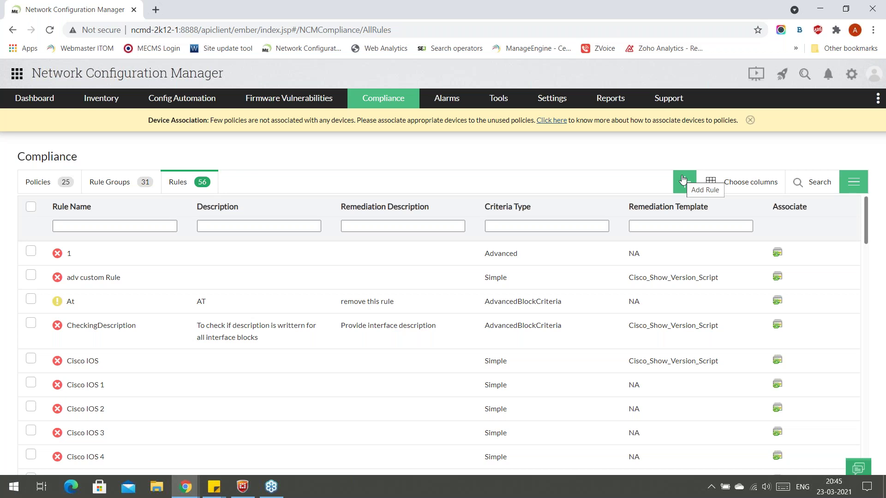
# Start a new compliance rule from the 56-rule Rules list with + Add Rule.
pyautogui.click(683, 179)
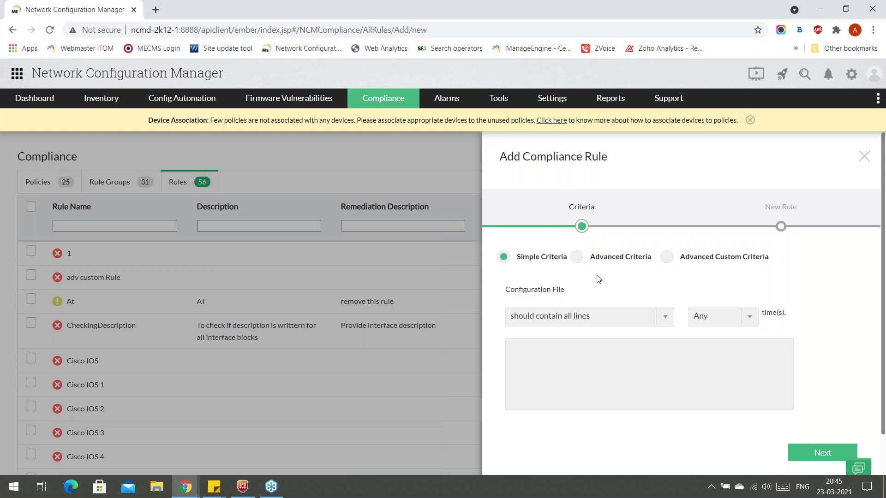
# Define a simple criterion requiring all lines 'public test', with match count Any.
pyautogui.click(596, 325)
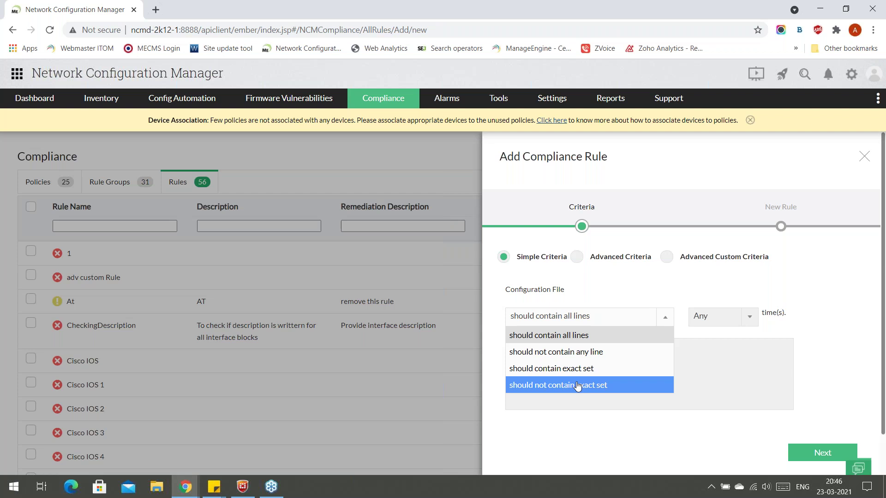
pyautogui.click(723, 360)
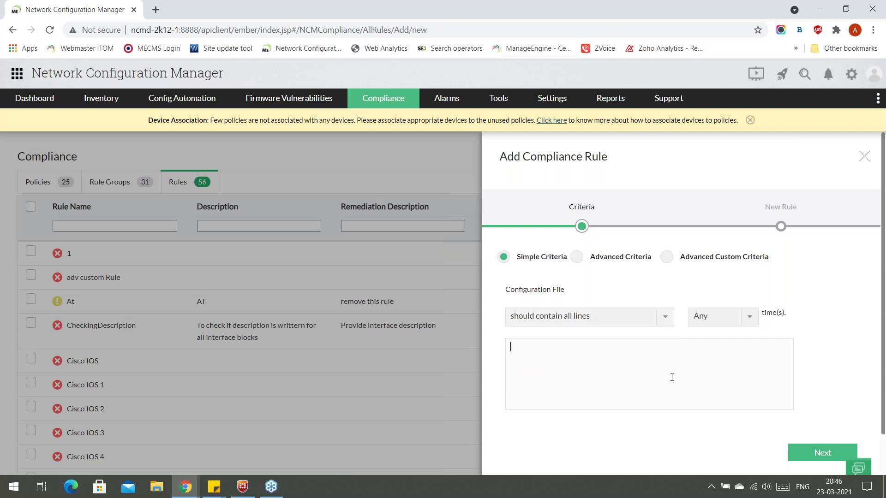
pyautogui.write('public test')
pyautogui.click(722, 325)
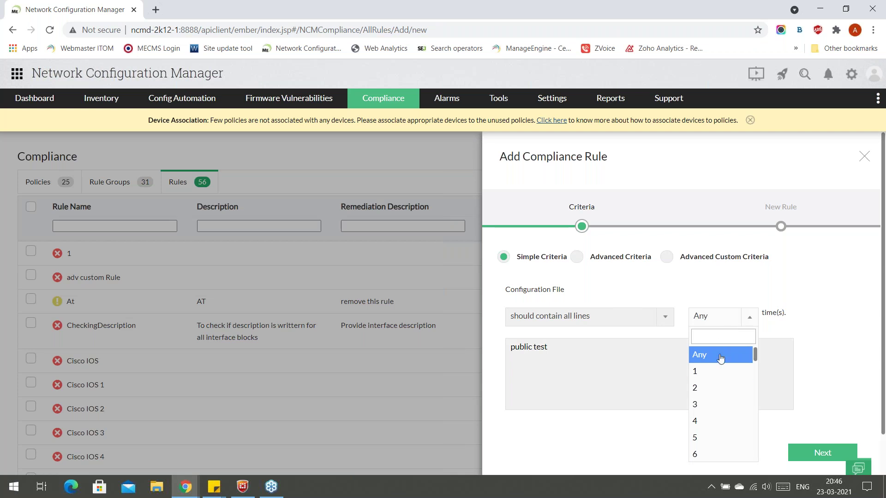
pyautogui.click(699, 355)
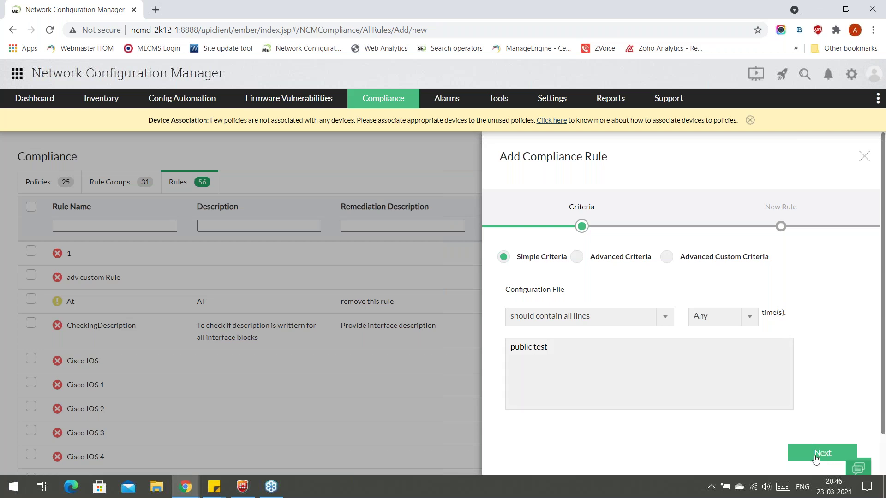
pyautogui.click(815, 455)
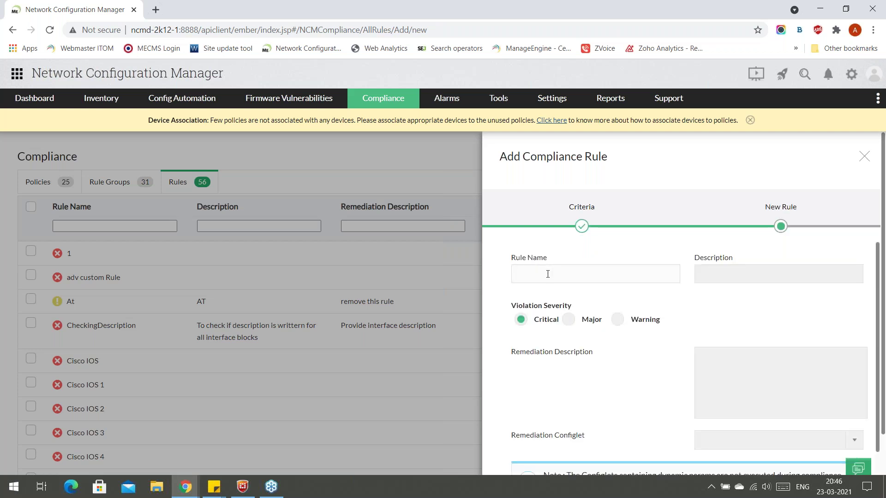
# Review the new rule's description fields and the available remediation configlets.
pyautogui.click(733, 271)
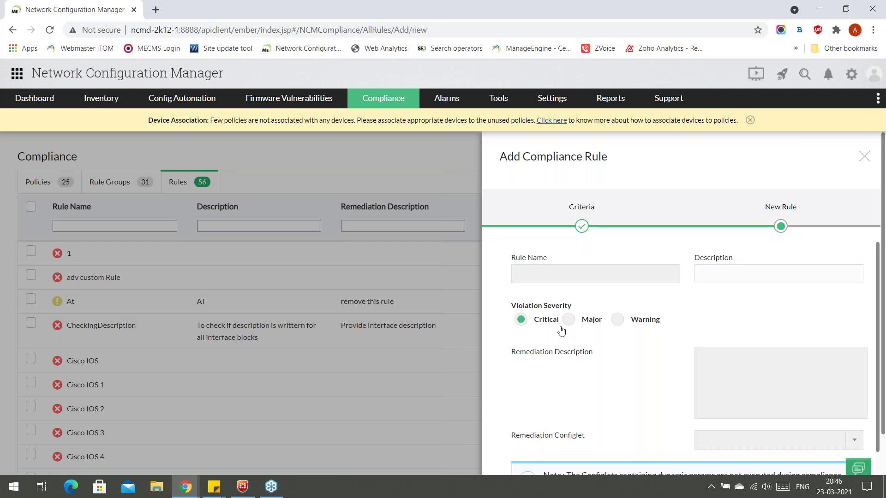
pyautogui.scroll(-1, 561, 331)
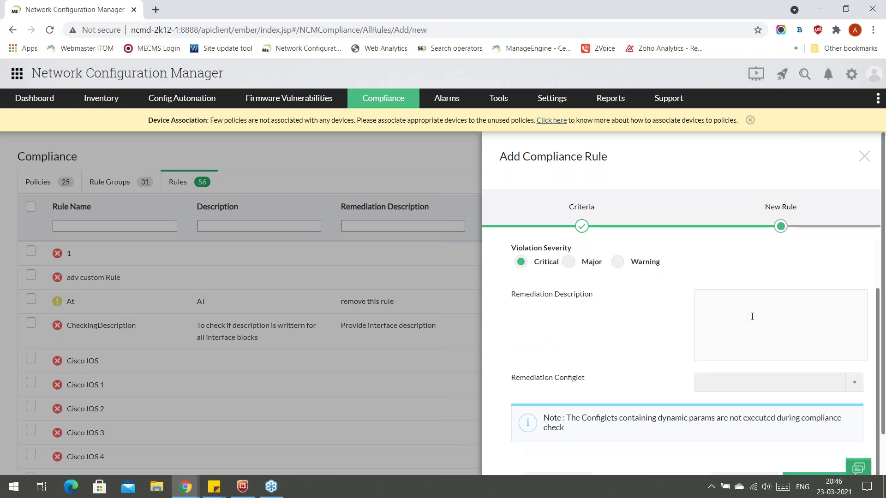
pyautogui.scroll(-1, 607, 326)
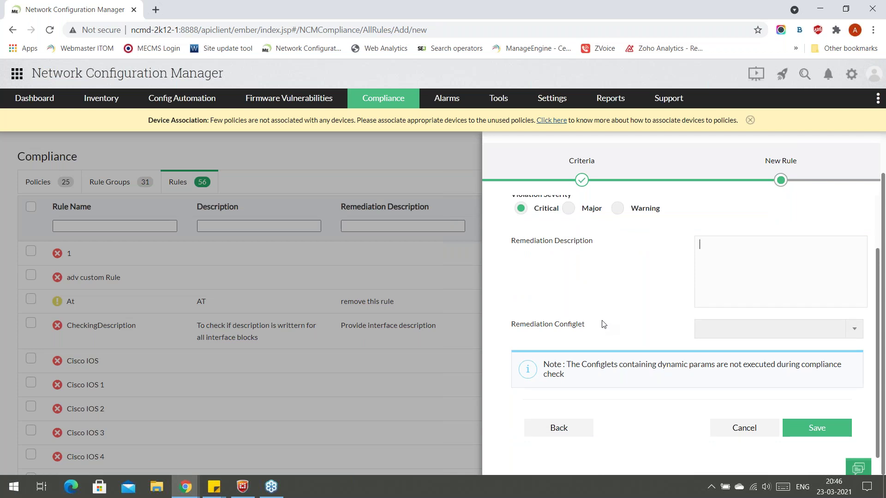
pyautogui.click(726, 334)
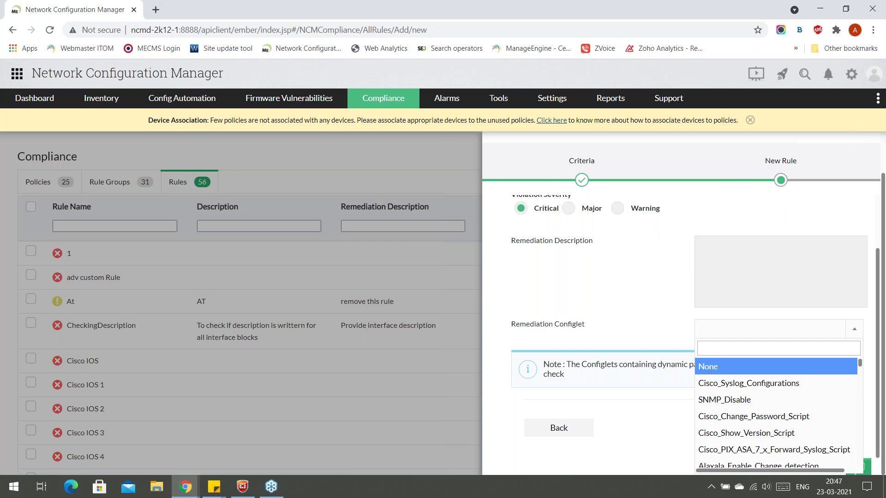
# Dismiss the device-association notice, step back and forward, then discard the unsaved rule.
pyautogui.click(750, 121)
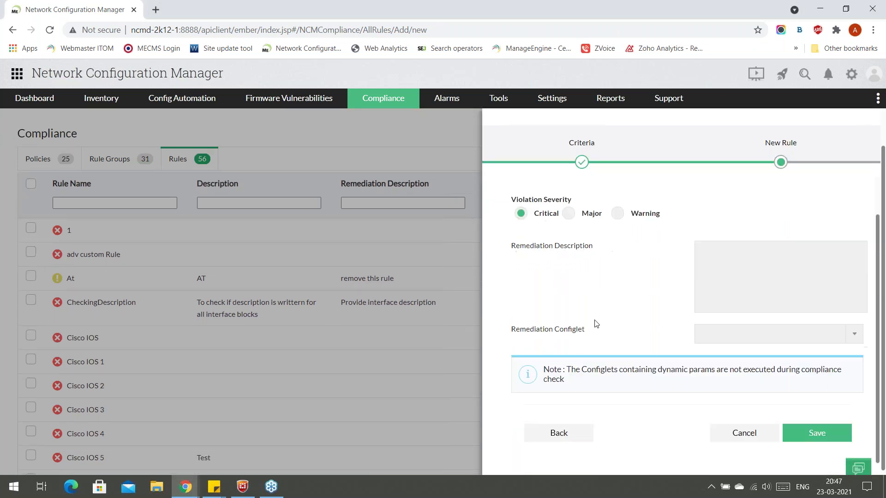
pyautogui.click(577, 433)
pyautogui.click(805, 383)
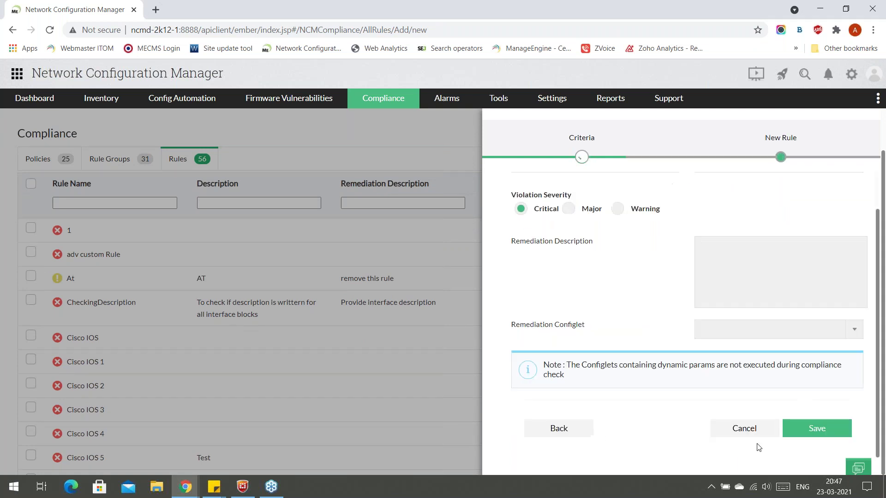
pyautogui.click(748, 430)
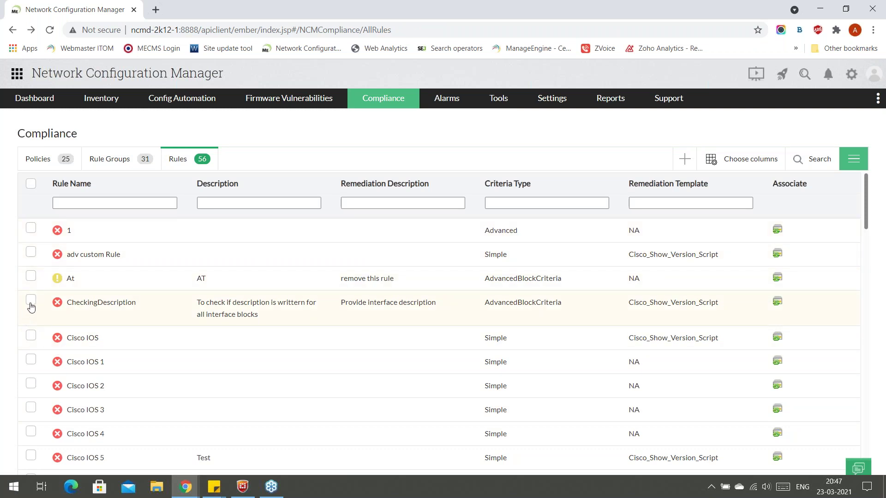
# Start cloning the CheckingDescription rule, cancel without naming it, and switch to the presentation.
pyautogui.click(853, 164)
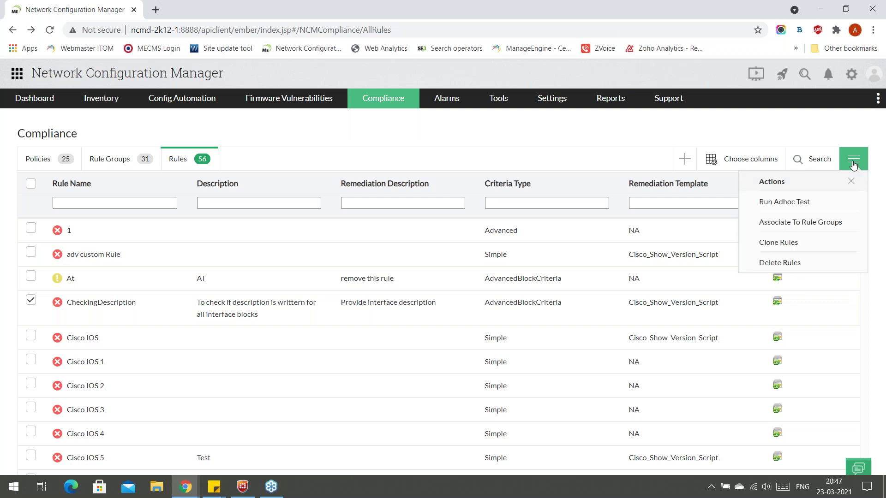
pyautogui.click(767, 245)
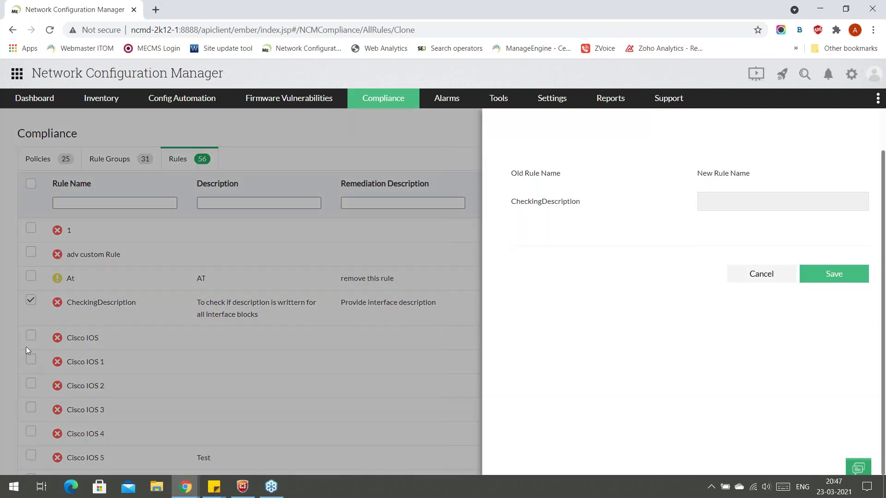
pyautogui.click(731, 204)
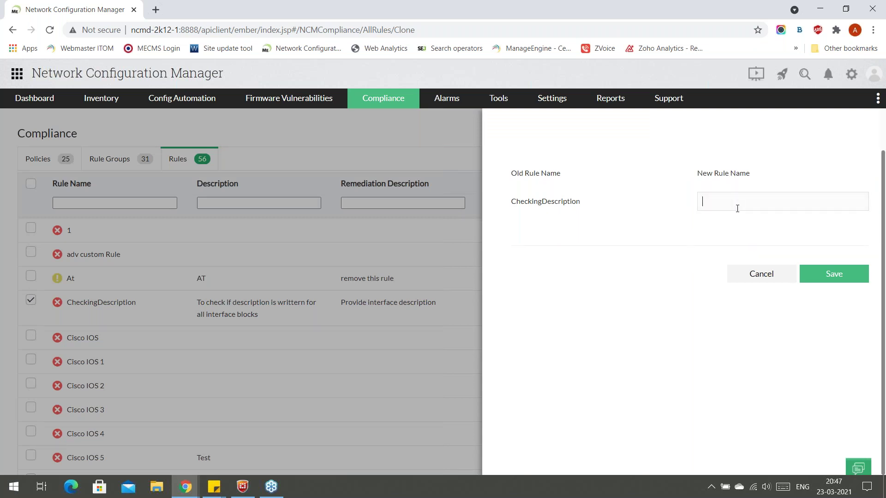
pyautogui.click(762, 275)
pyautogui.click(31, 300)
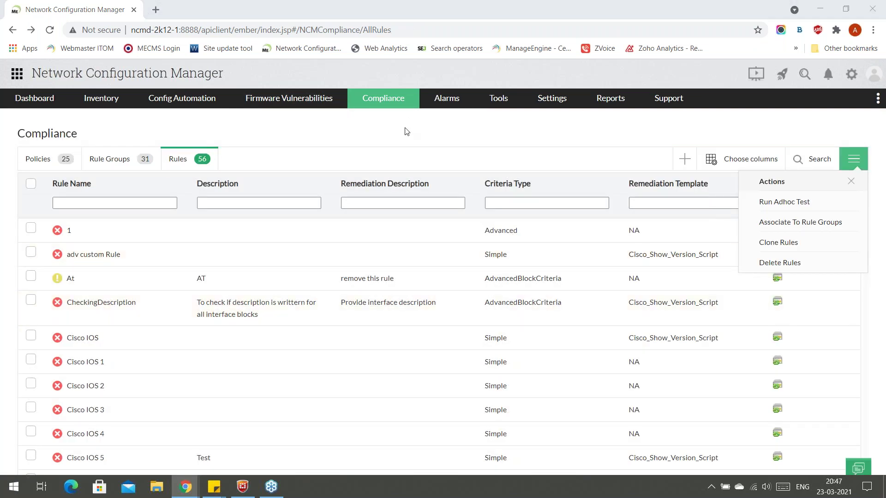
pyautogui.hotkey('alt', 'Tab')
# Present the Advanced criteria slide, then return to the Compliance Rules list.
pyautogui.press('Right')
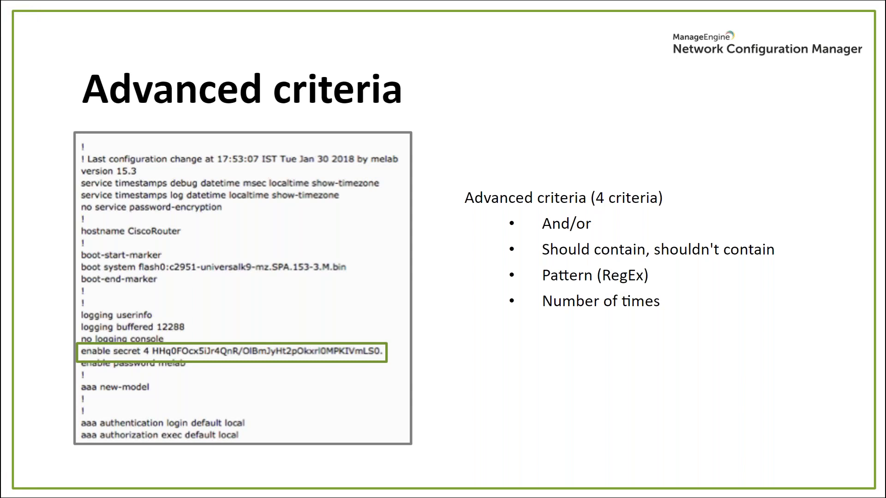
pyautogui.hotkey('alt', 'Tab')
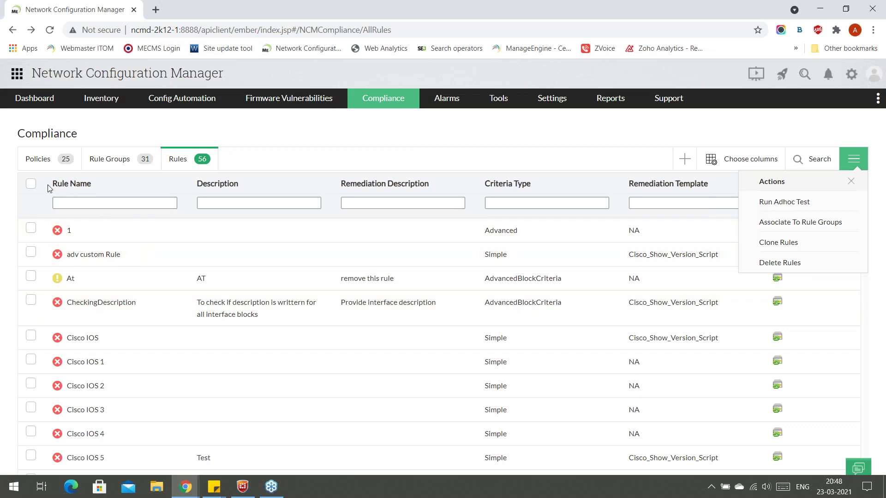
# Filter rules by name 'enab', open EnableSecretConfigured, and add a second criterion row.
pyautogui.click(145, 204)
pyautogui.write('enab')
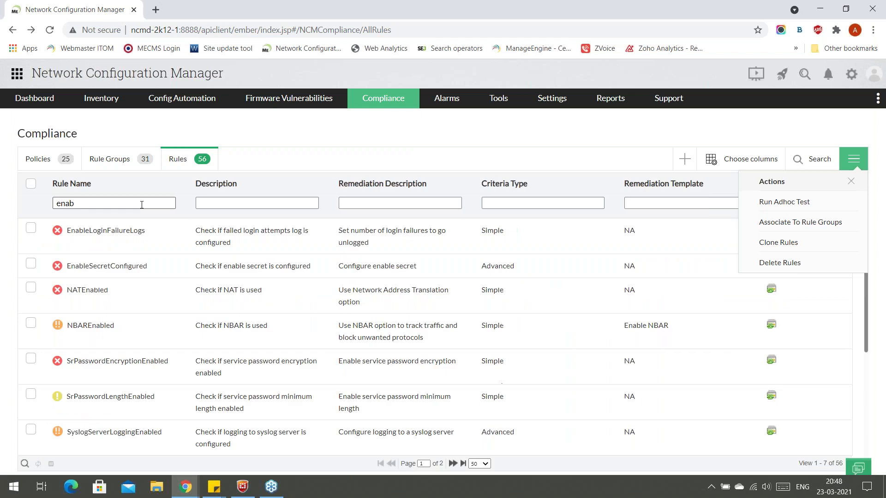
pyautogui.click(135, 265)
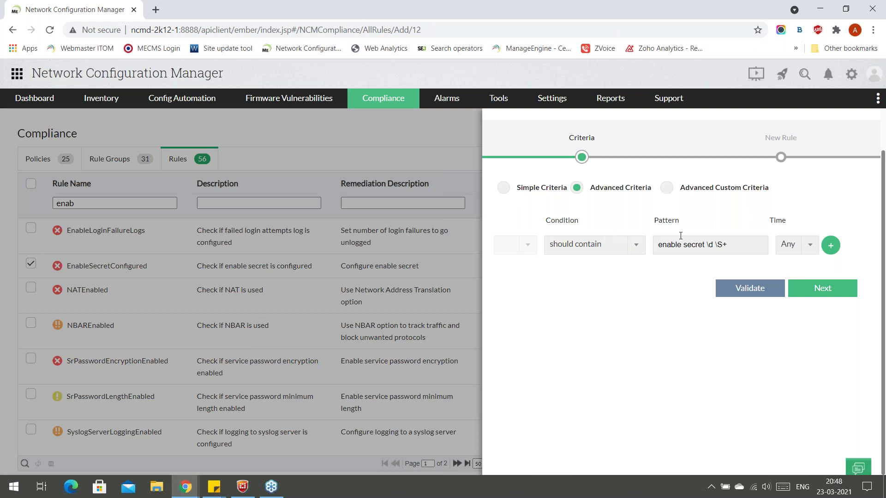
pyautogui.click(832, 247)
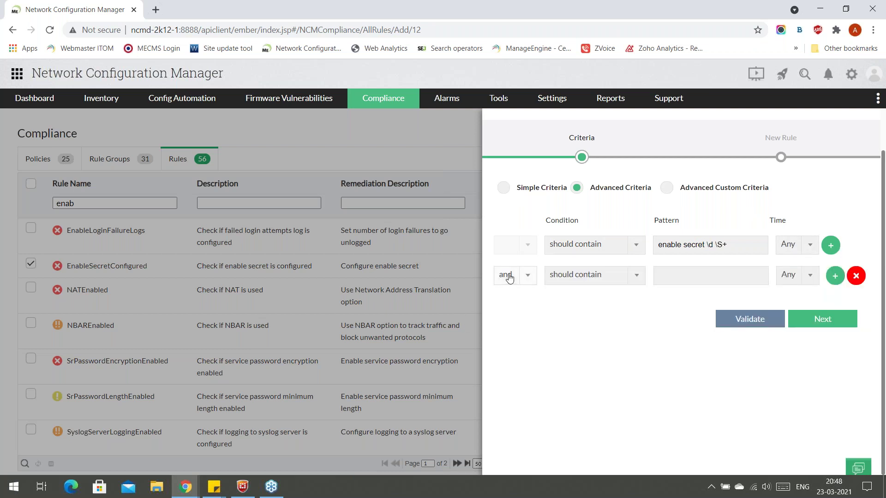
# Join the new criterion row with 'or', then remove that row again.
pyautogui.click(523, 277)
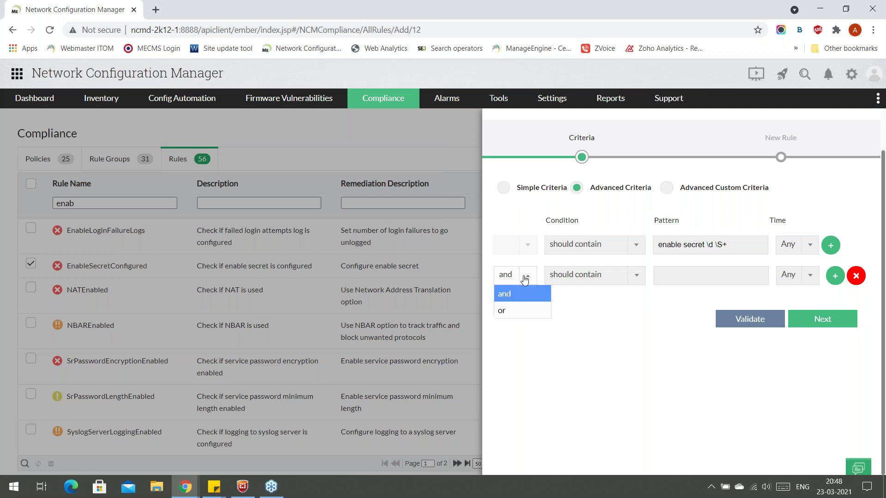
pyautogui.click(526, 310)
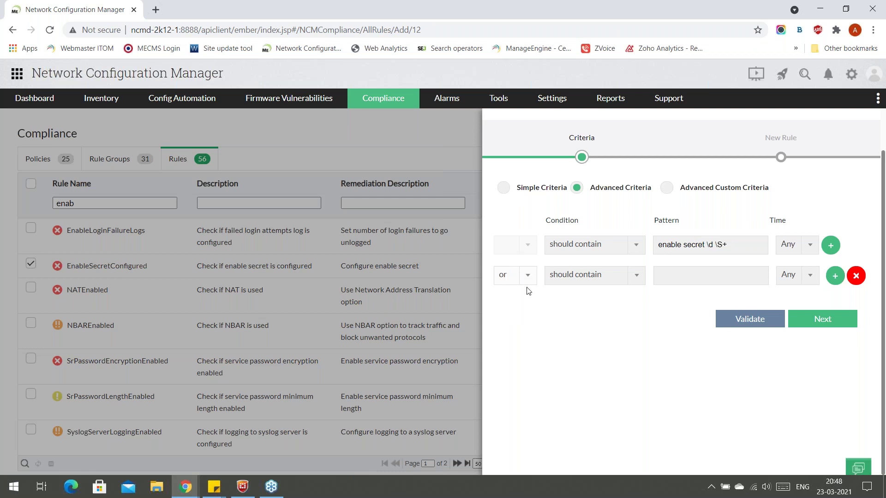
pyautogui.click(528, 285)
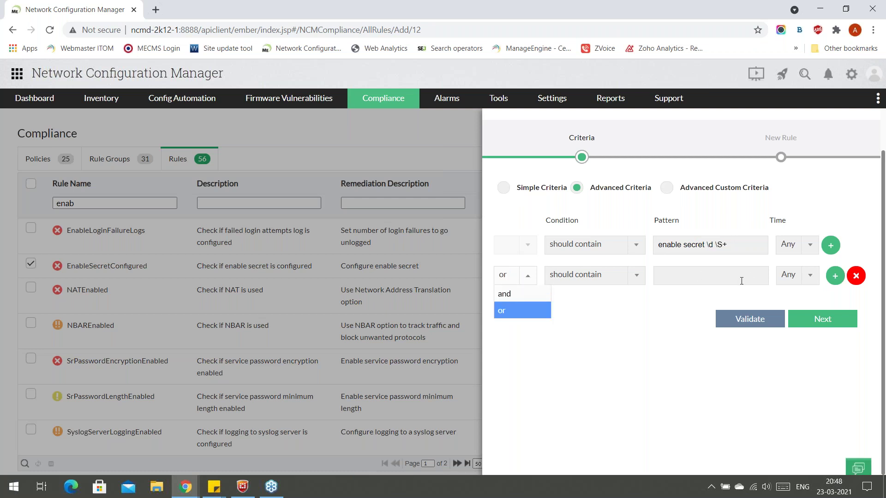
pyautogui.click(528, 276)
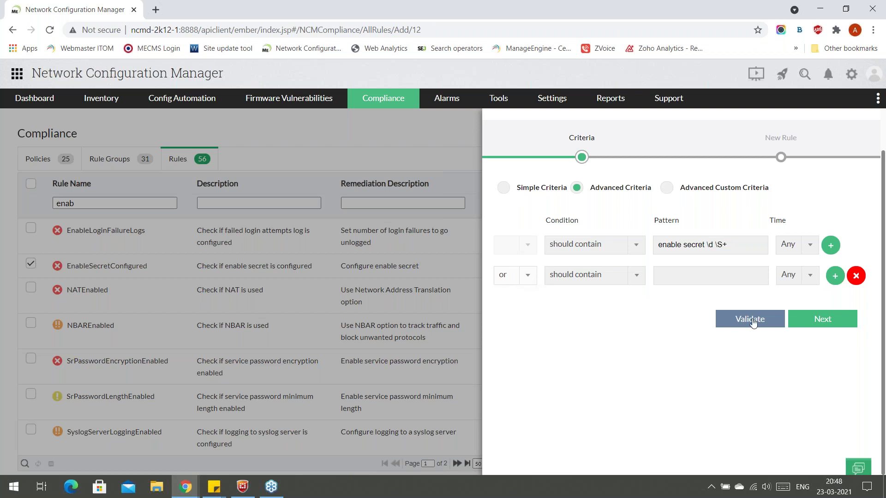
pyautogui.click(855, 276)
# Check the remediation configlet list (left at None), cancel the edit, uncheck the rule, return to slides.
pyautogui.click(840, 299)
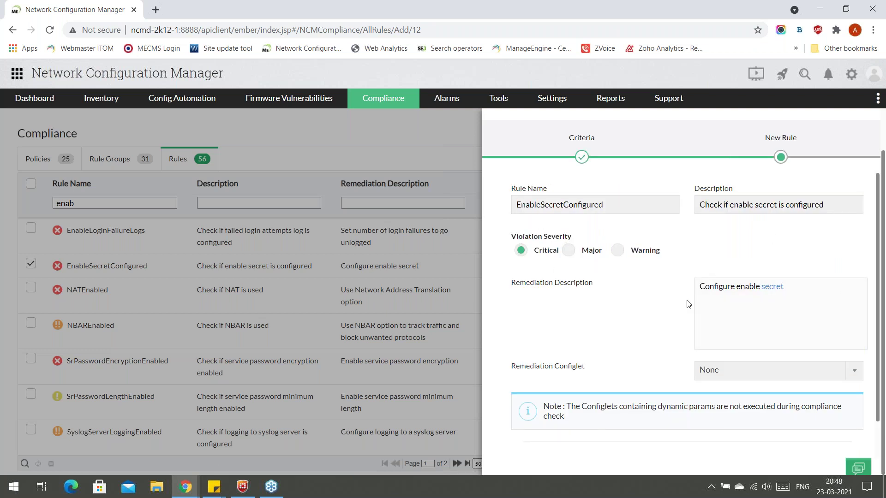
pyautogui.scroll(-1, 688, 304)
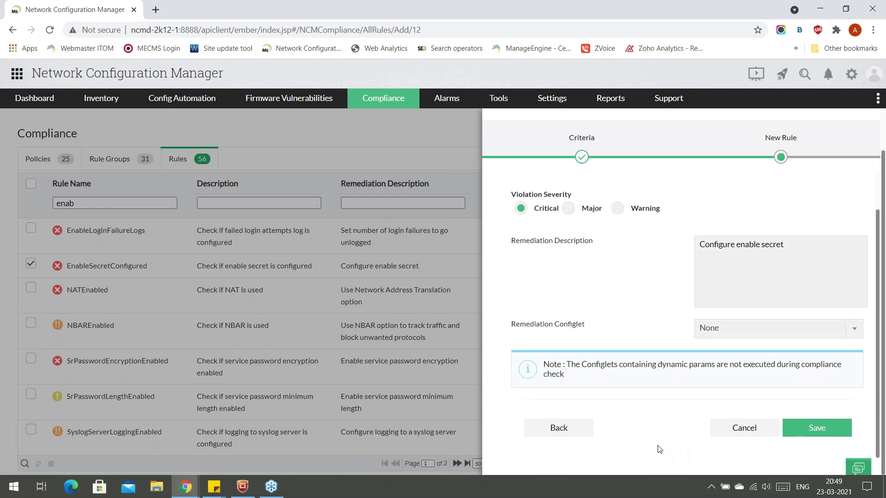
pyautogui.click(747, 331)
pyautogui.click(633, 318)
pyautogui.click(742, 434)
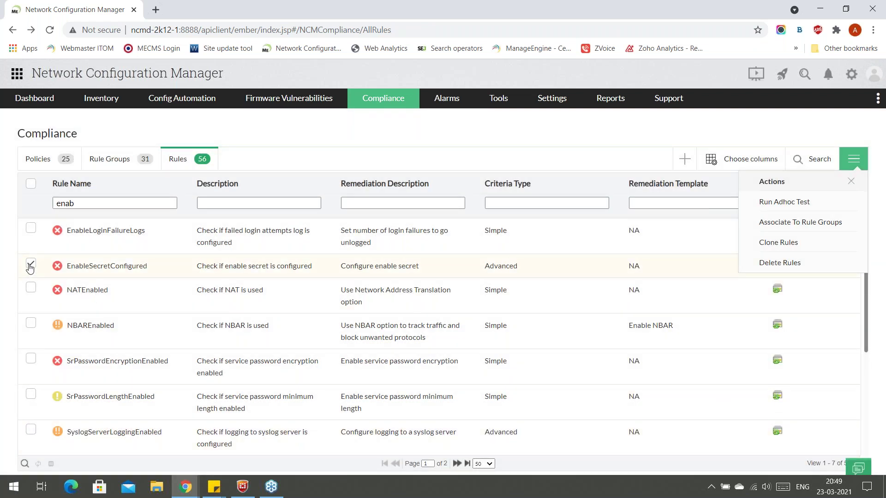
pyautogui.click(30, 267)
pyautogui.hotkey('alt', 'Tab')
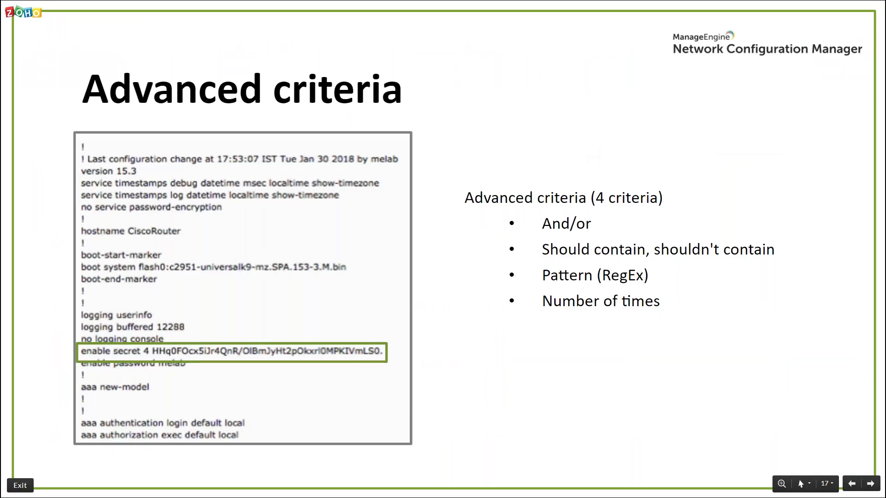
# Advance past the RegEx commands slide to the Advanced custom criteria slide.
pyautogui.press('Right')
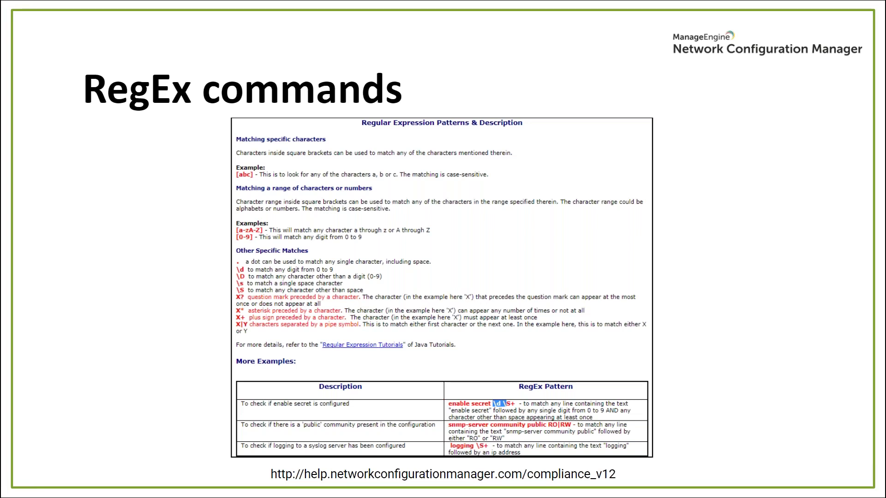
pyautogui.press('Right')
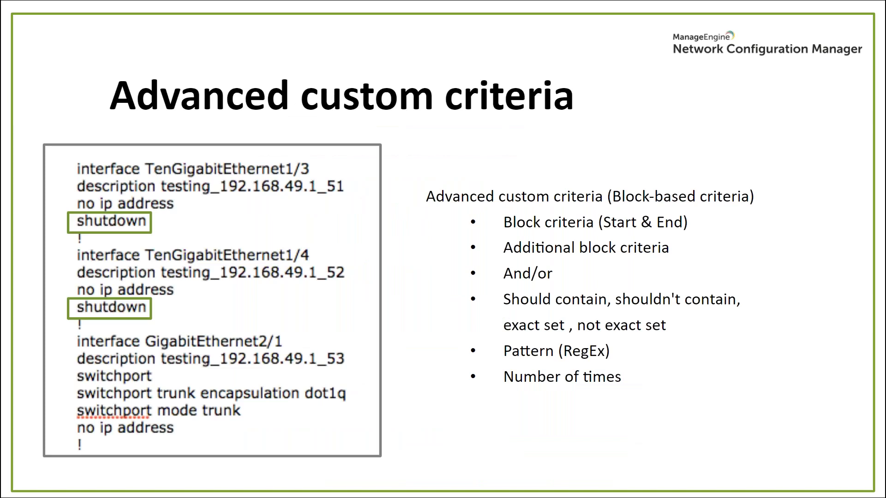
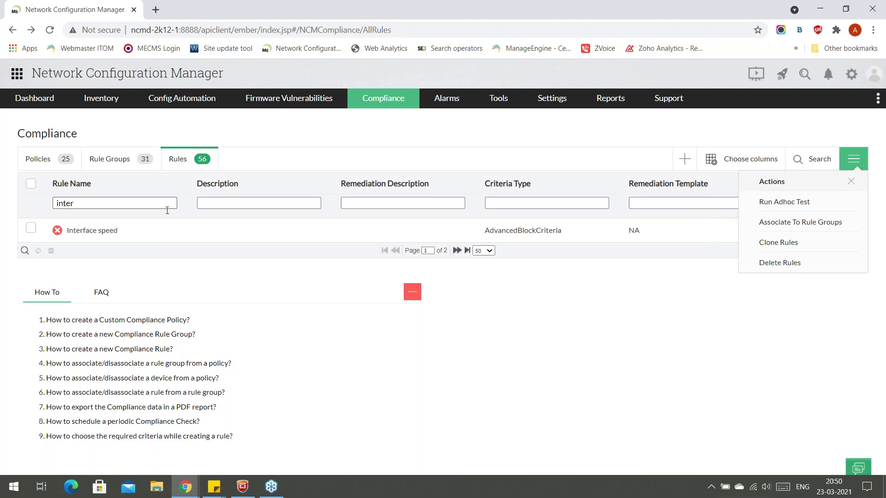
# Open the Interface speed rule and inspect its interface.* block-start and ! block-end patterns.
pyautogui.click(148, 236)
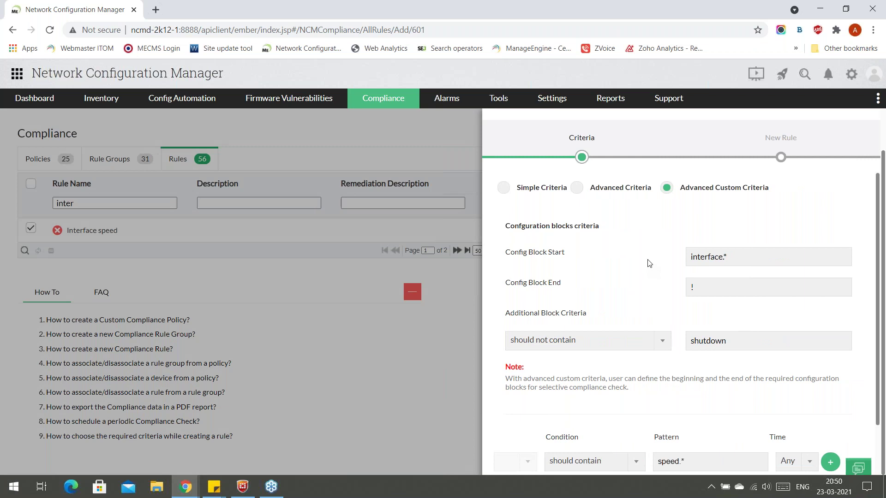
pyautogui.scroll(-2, 649, 263)
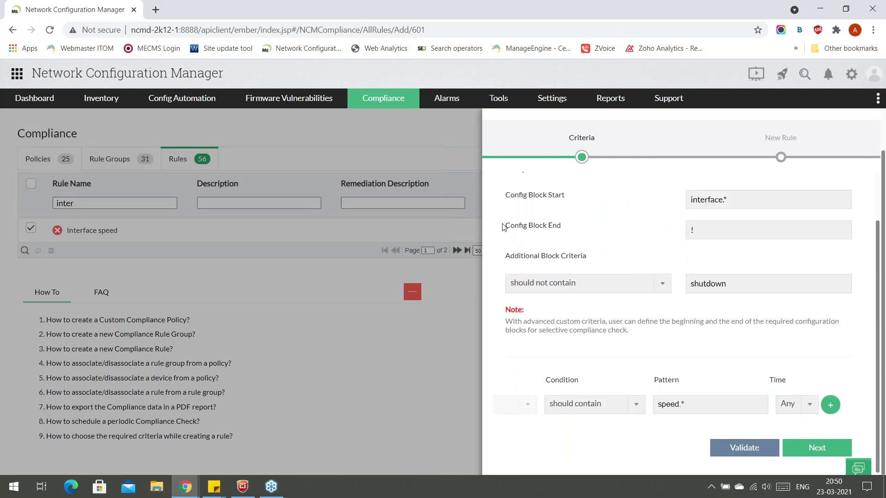
pyautogui.scroll(2, 536, 254)
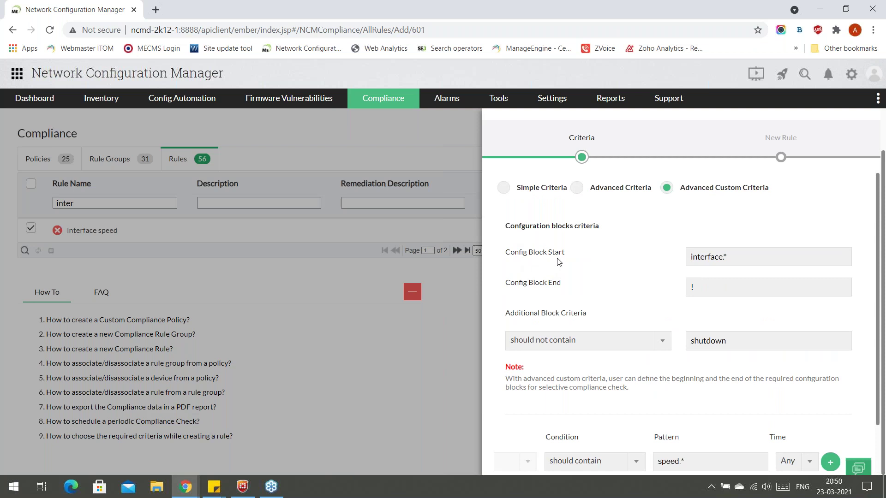
pyautogui.click(728, 258)
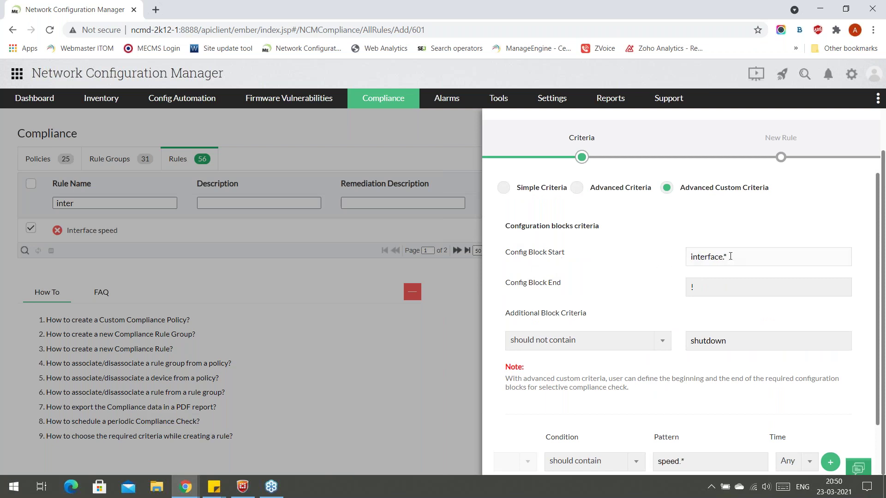
pyautogui.click(617, 296)
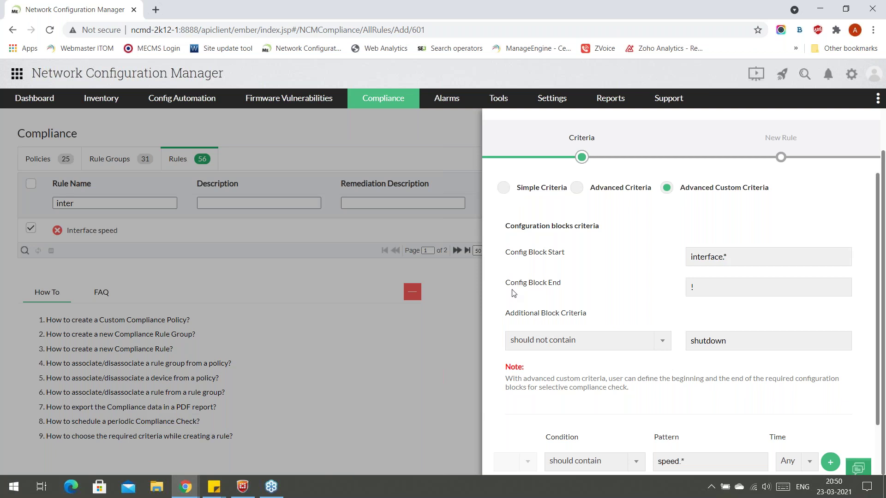
pyautogui.click(707, 294)
pyautogui.click(600, 299)
# Review the shutdown exclusion criterion and continue to the rule's name and severity.
pyautogui.scroll(-2, 600, 297)
pyautogui.click(738, 277)
pyautogui.click(589, 250)
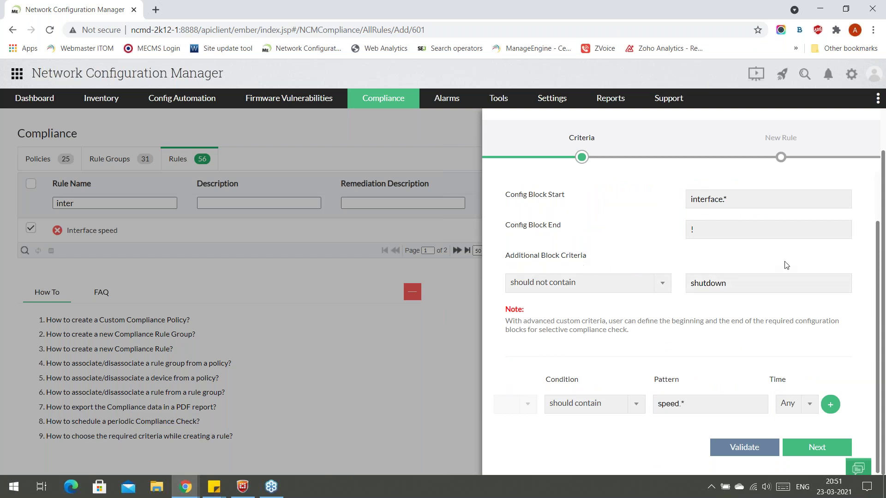
pyautogui.scroll(-1, 701, 314)
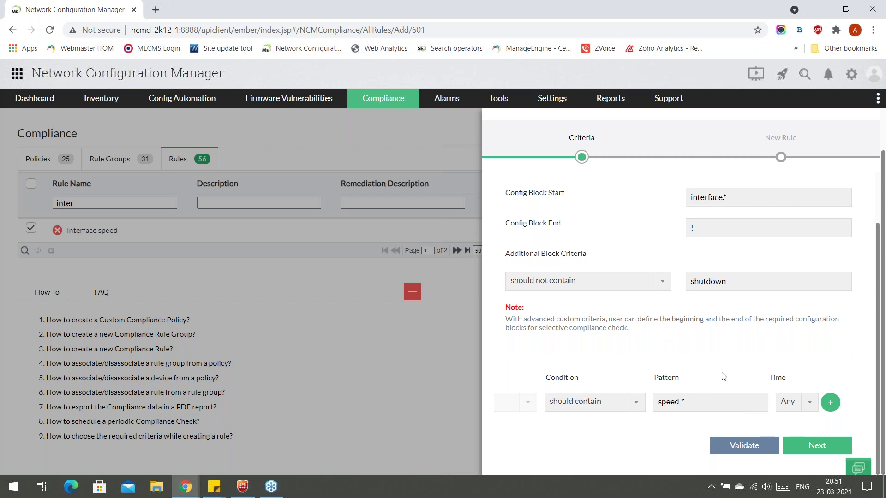
pyautogui.click(811, 454)
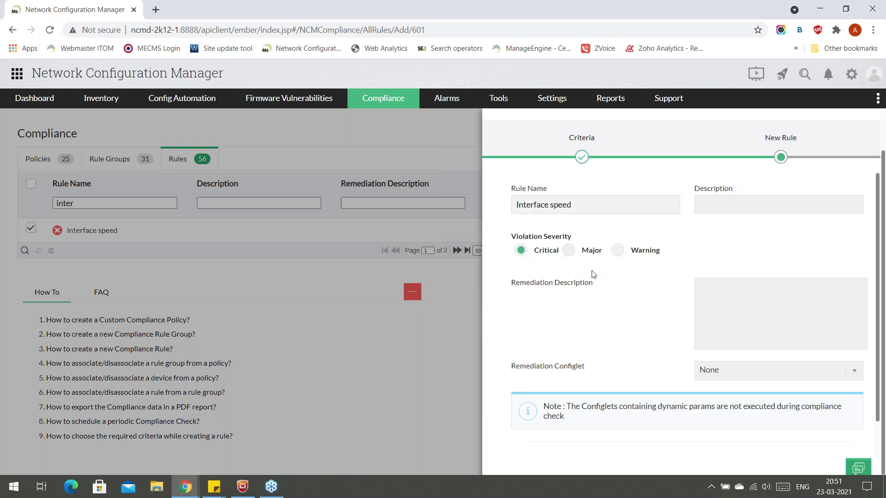
# Save the Interface speed rule with Critical severity and dismiss the rule actions menu.
pyautogui.scroll(-1, 596, 274)
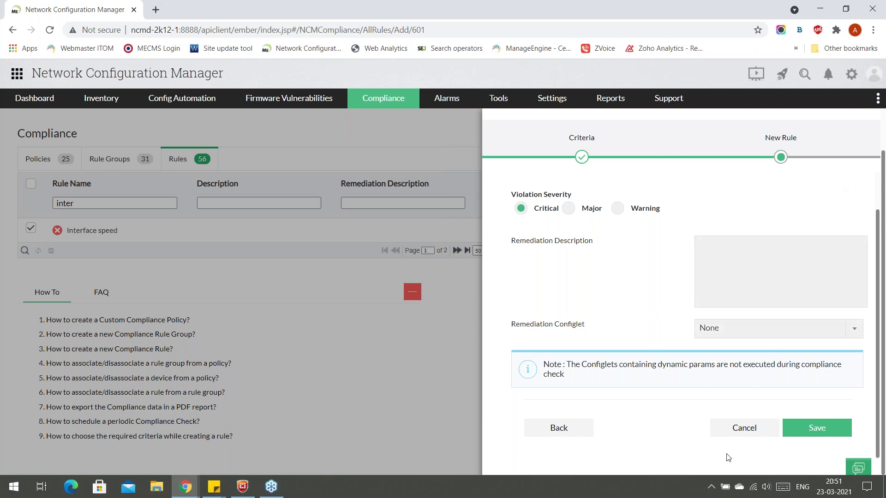
pyautogui.click(732, 436)
pyautogui.click(851, 182)
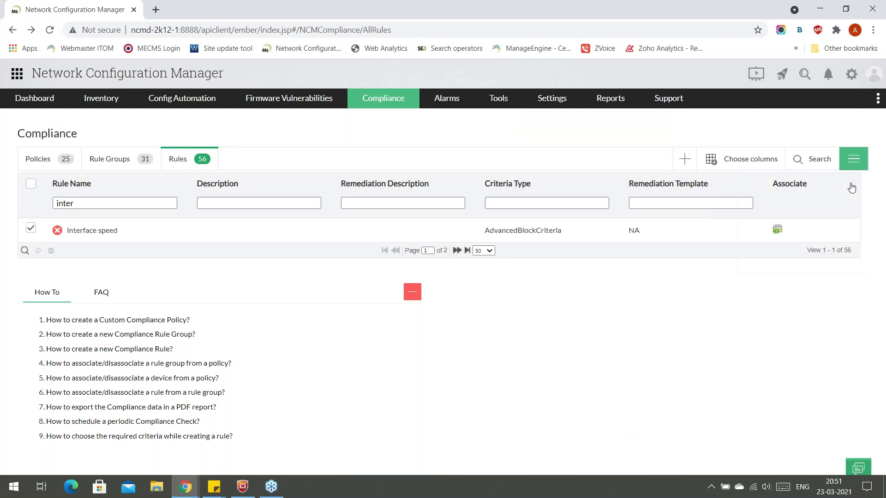
# Clear the rule name filter and start a new rule group from the Rule Groups list.
pyautogui.click(94, 201)
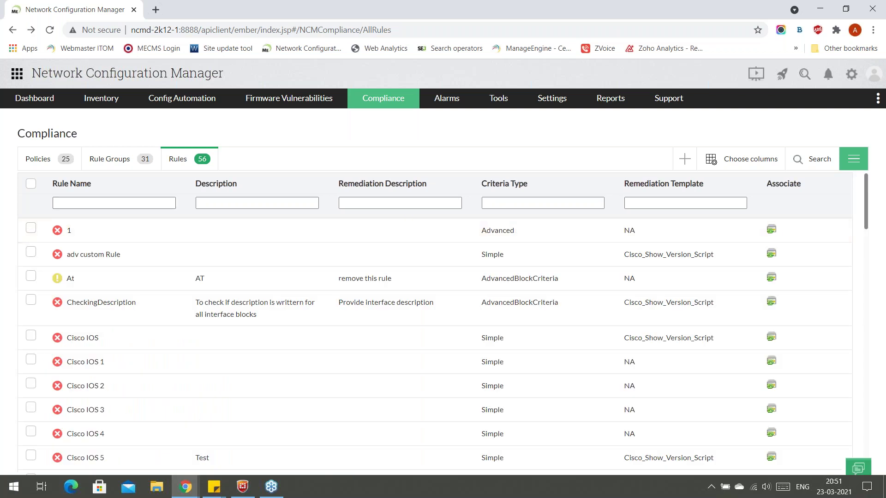
pyautogui.click(120, 168)
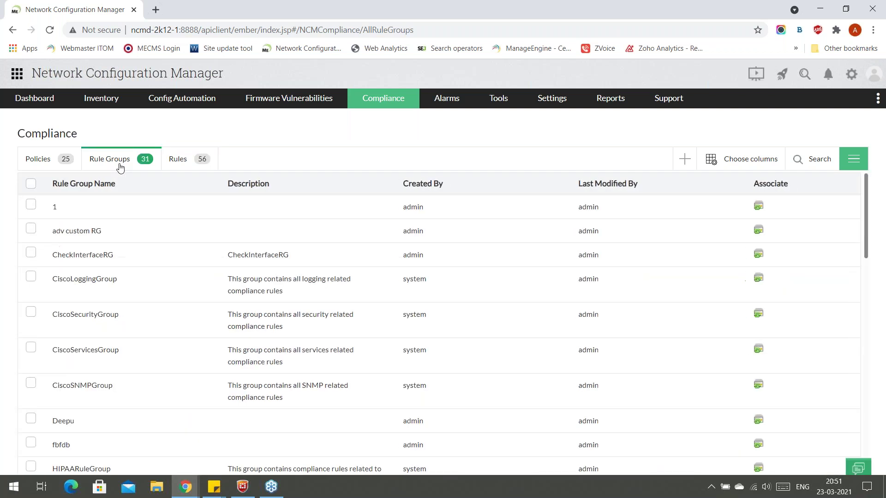
pyautogui.click(680, 163)
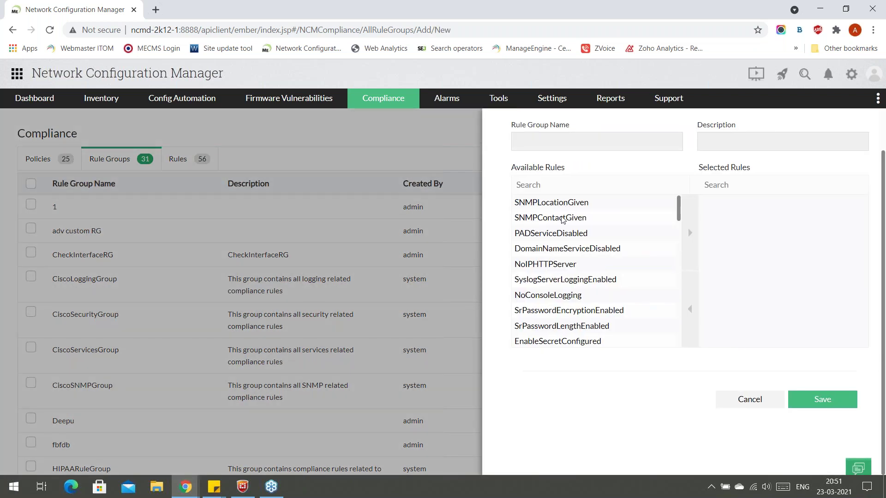
pyautogui.scroll(-2, 565, 230)
pyautogui.scroll(2, 577, 259)
pyautogui.scroll(-10, 580, 264)
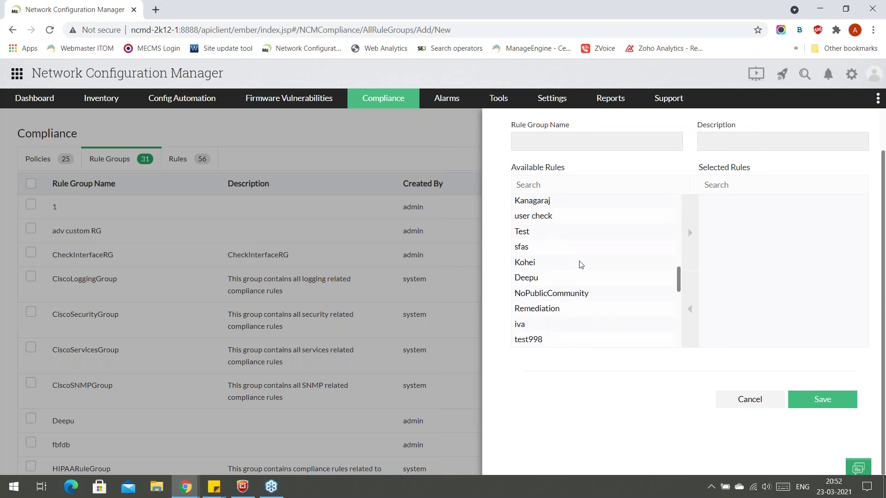
pyautogui.scroll(10, 581, 264)
# Add NoIPHTTPServer and SyslogServerLoggingEnabled to the group's selected rules, then discard the group.
pyautogui.click(581, 264)
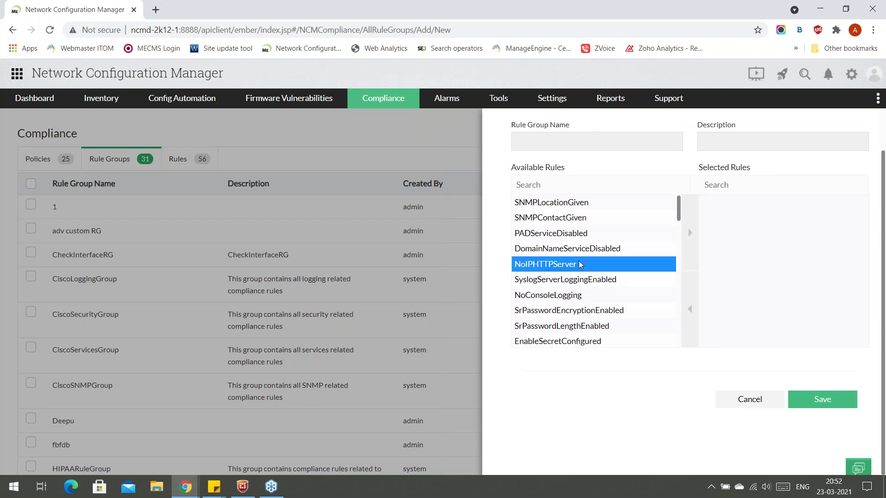
pyautogui.click(690, 235)
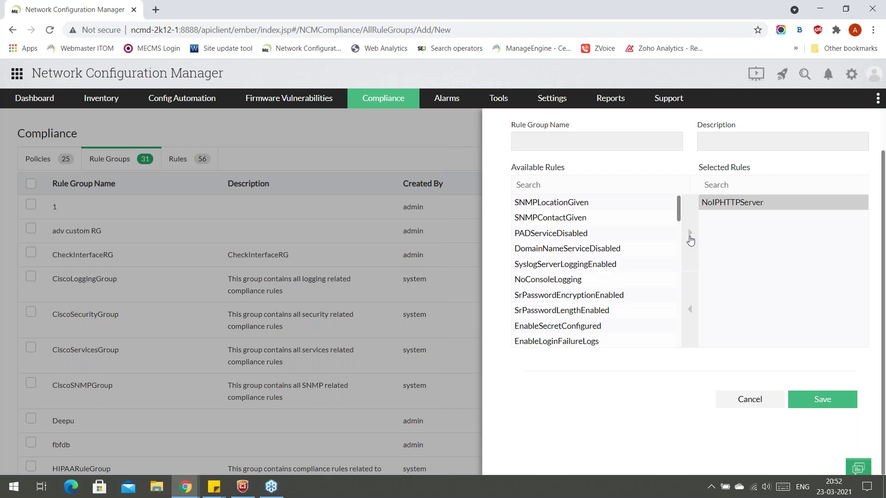
pyautogui.click(605, 265)
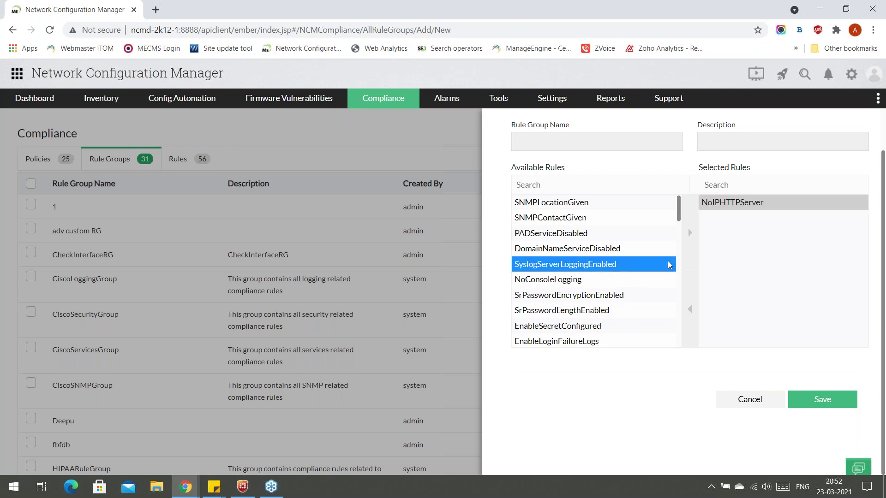
pyautogui.click(692, 253)
pyautogui.click(608, 138)
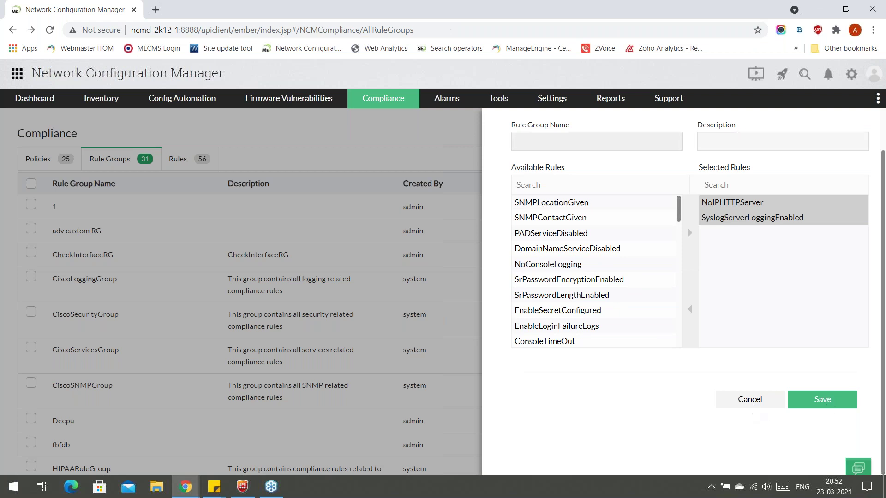
pyautogui.click(752, 401)
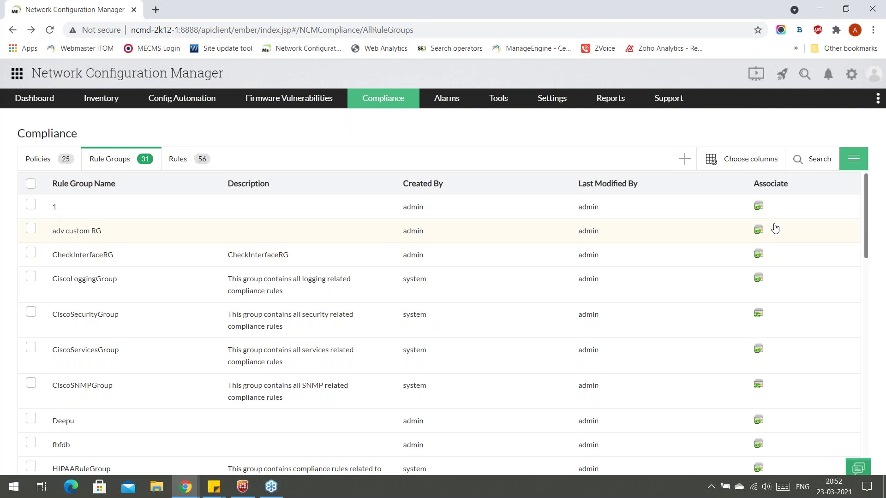
# Browse the Compliance Policies list of 25 policies and start a new policy.
pyautogui.click(35, 159)
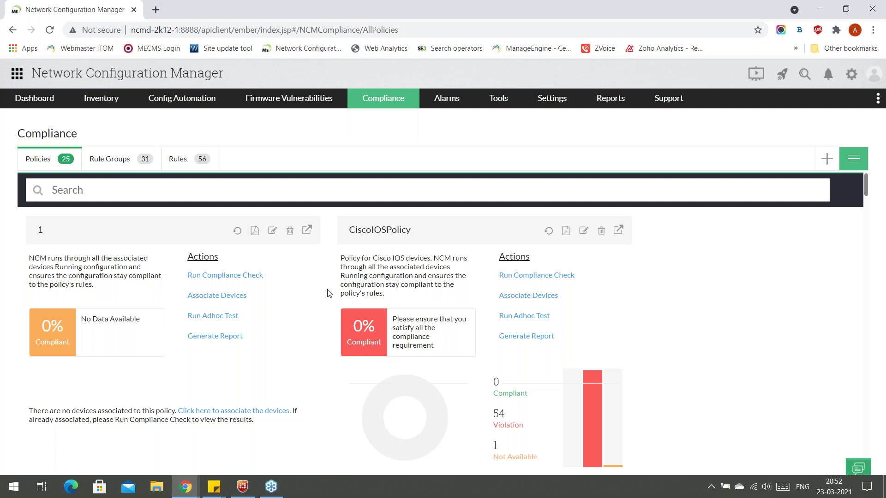
pyautogui.scroll(-1, 328, 293)
pyautogui.scroll(-2, 328, 293)
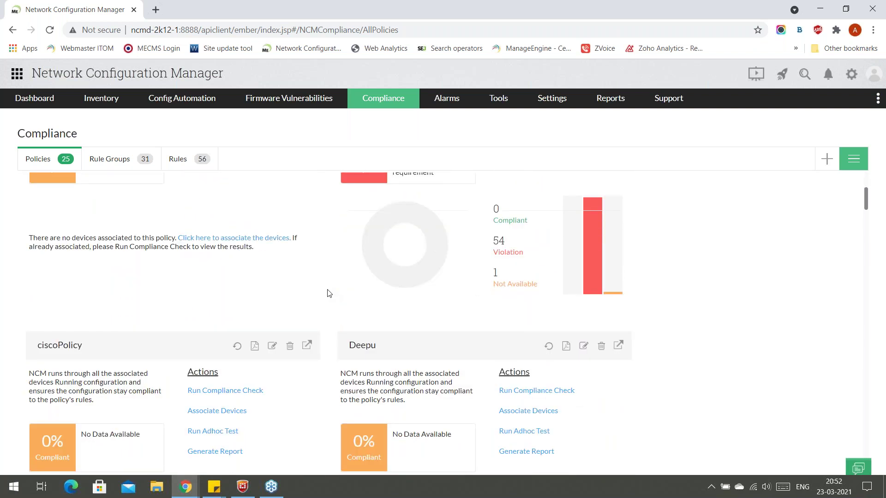
pyautogui.scroll(-4, 328, 293)
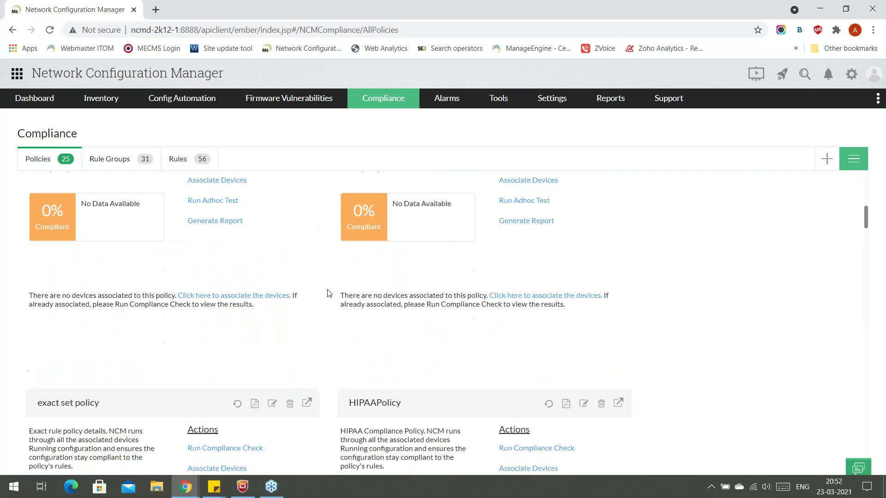
pyautogui.scroll(-2, 328, 293)
pyautogui.scroll(9, 326, 292)
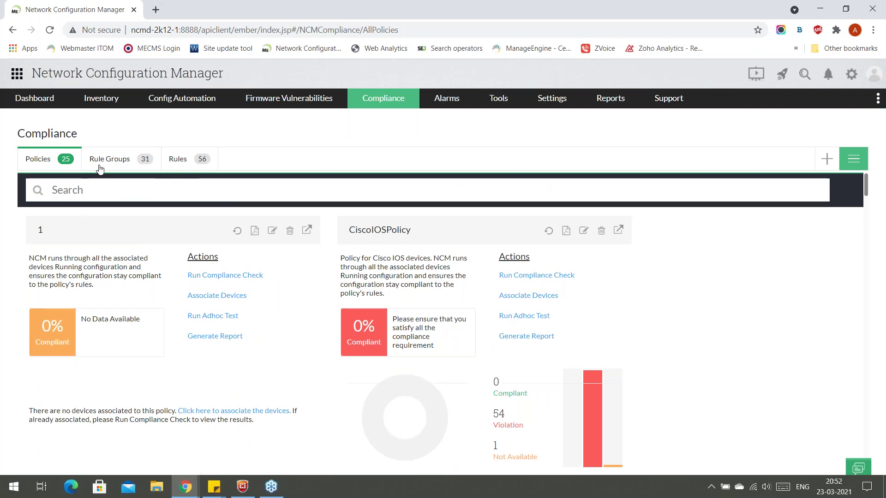
pyautogui.click(826, 159)
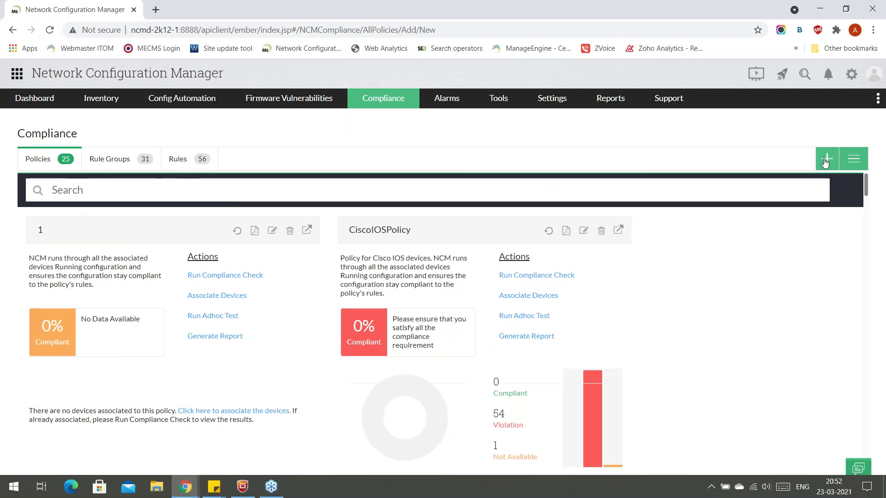
# Name the new policy 'tes' and keep violations flagged for any rule.
pyautogui.click(581, 183)
pyautogui.write('test policy')
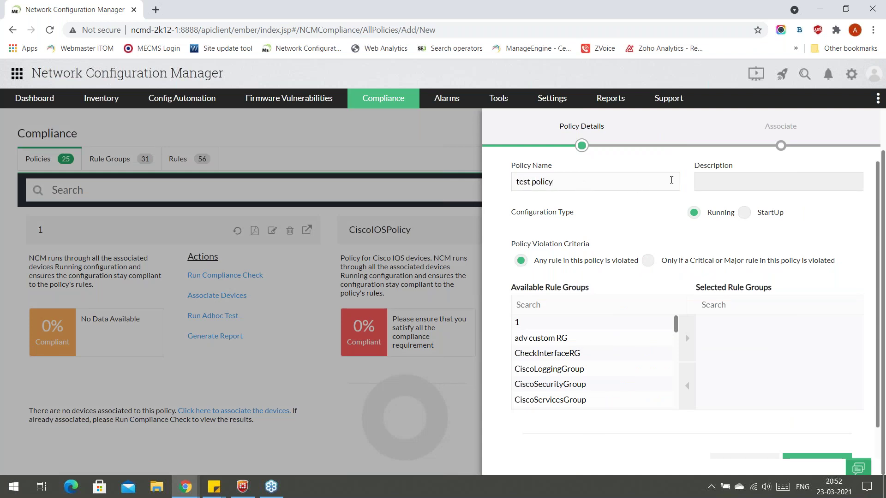
pyautogui.click(714, 180)
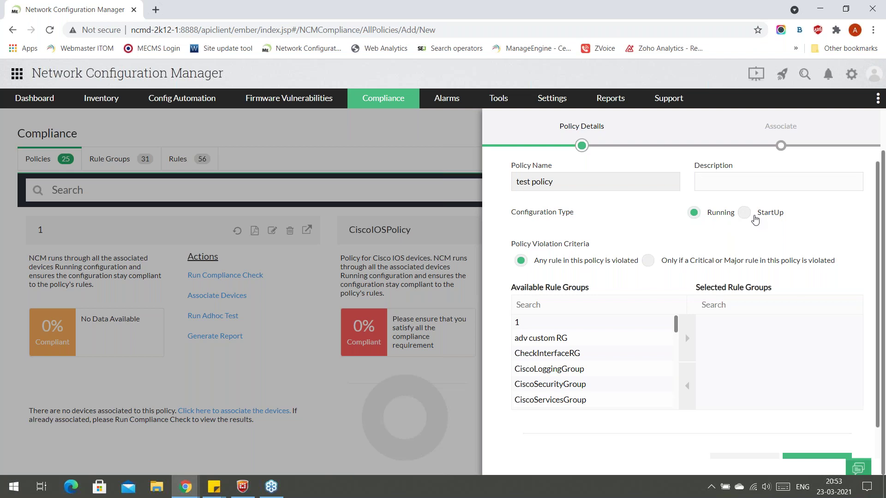
pyautogui.scroll(-2, 600, 268)
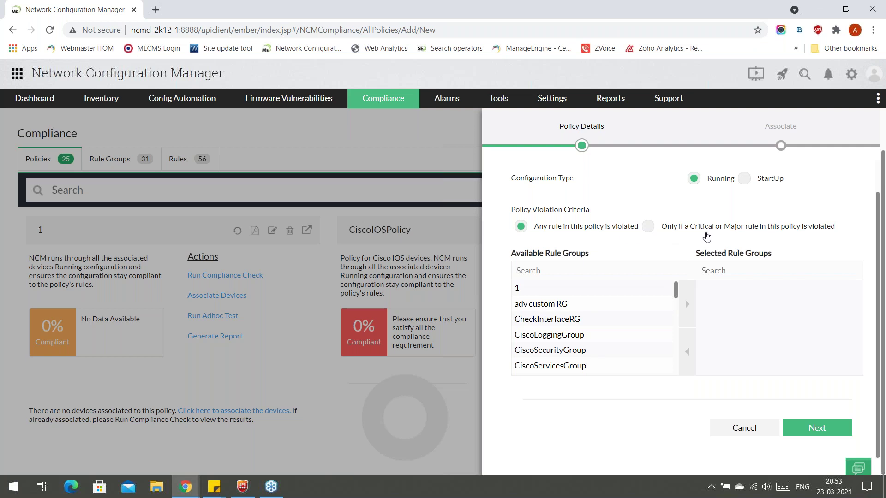
pyautogui.scroll(-1, 603, 301)
pyautogui.scroll(-3, 602, 301)
pyautogui.scroll(4, 600, 300)
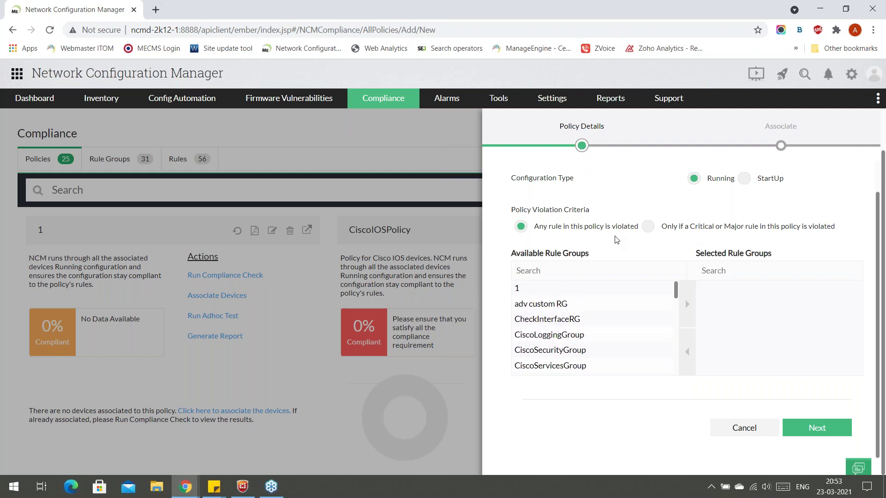
pyautogui.click(648, 227)
pyautogui.click(549, 229)
# Add adv custom RG and CiscoSNMPGroup to the policy's selected rule groups.
pyautogui.click(556, 311)
pyautogui.scroll(-1, 556, 311)
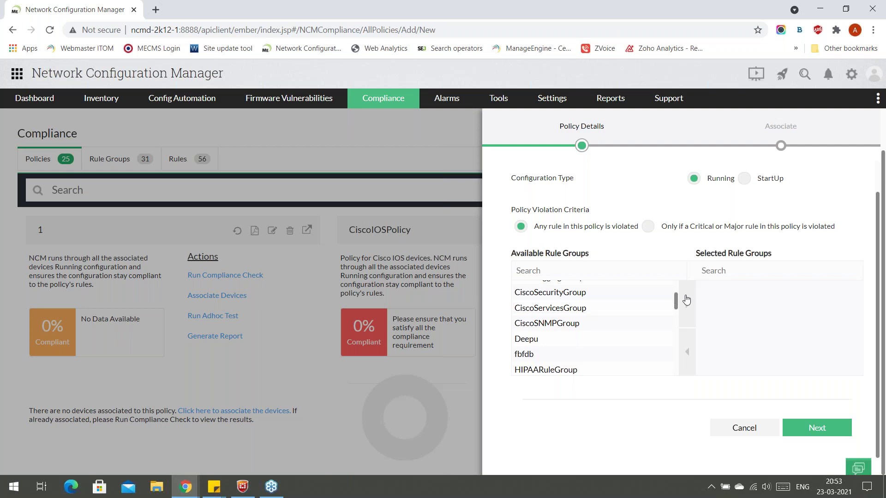
pyautogui.click(687, 304)
pyautogui.click(683, 317)
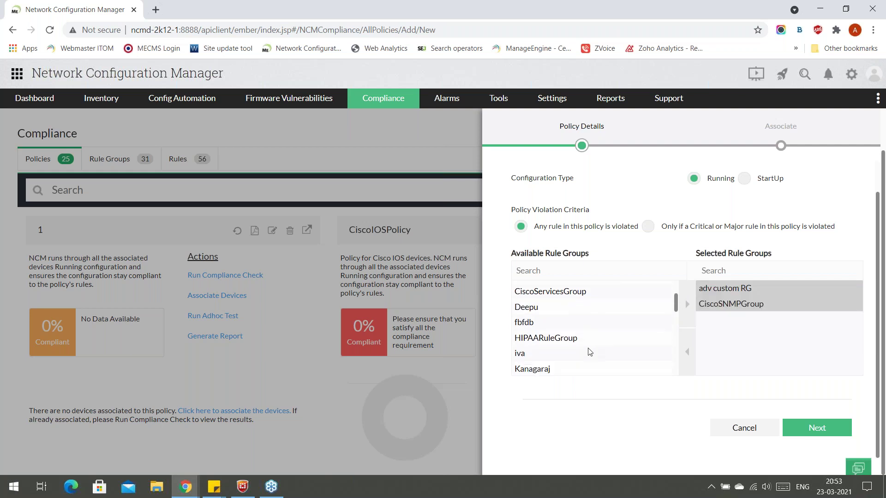
pyautogui.scroll(-3, 646, 323)
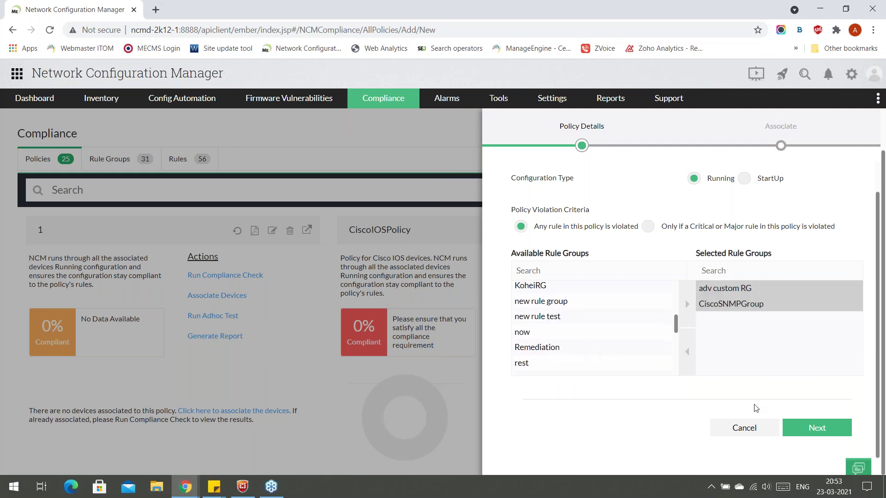
# Select Backup Failure Group and device 172.21.188.51 for the policy, then cancel the wizard.
pyautogui.click(814, 430)
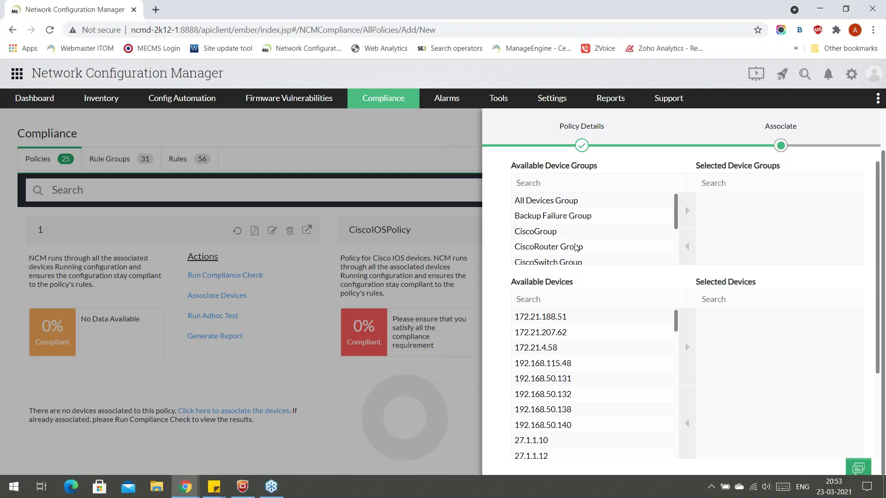
pyautogui.scroll(-3, 607, 199)
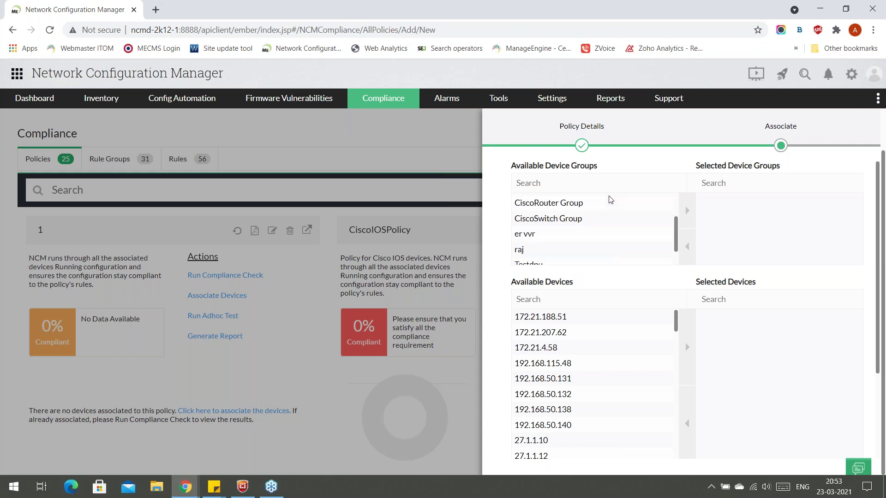
pyautogui.scroll(3, 605, 229)
pyautogui.click(606, 221)
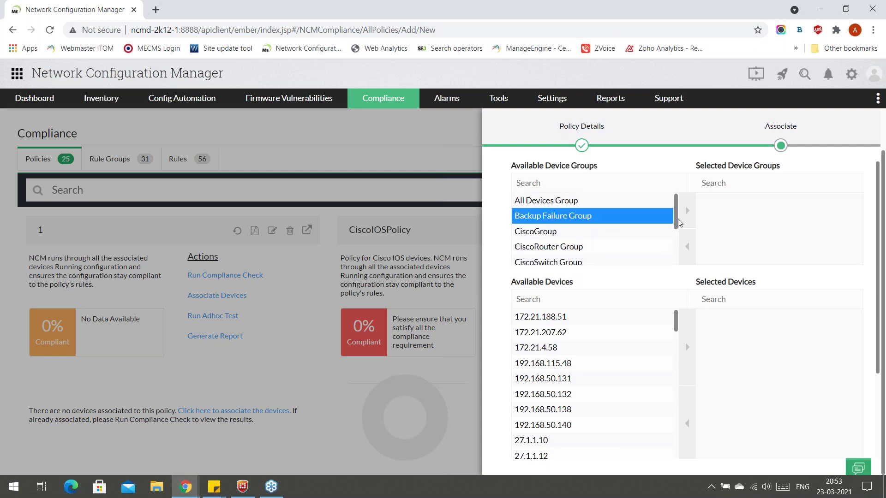
pyautogui.click(684, 223)
pyautogui.click(621, 321)
pyautogui.click(686, 337)
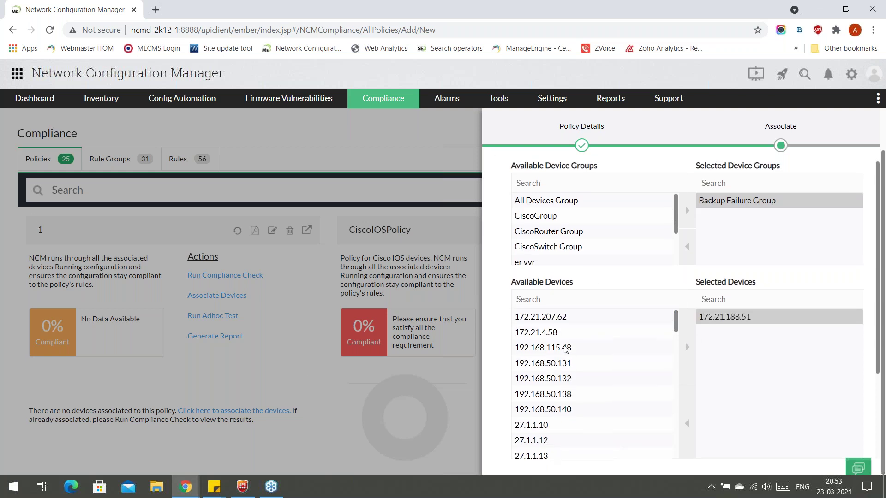
pyautogui.scroll(-5, 583, 330)
pyautogui.scroll(-3, 650, 272)
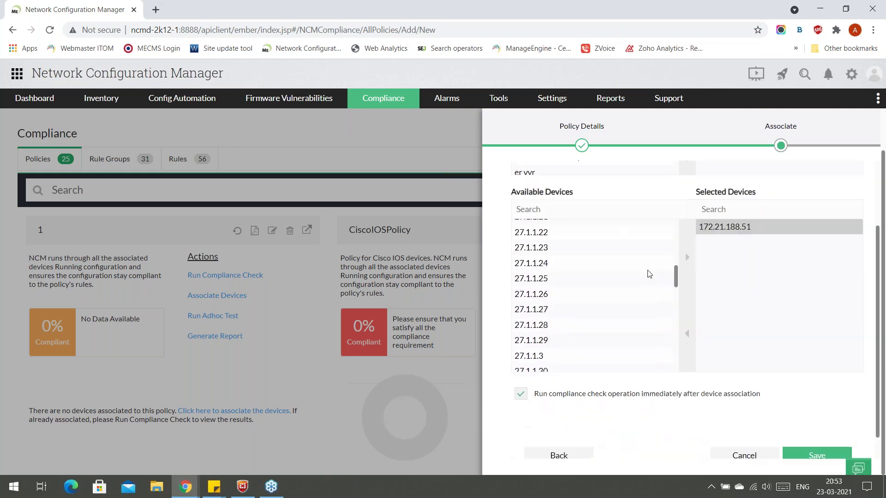
pyautogui.click(726, 431)
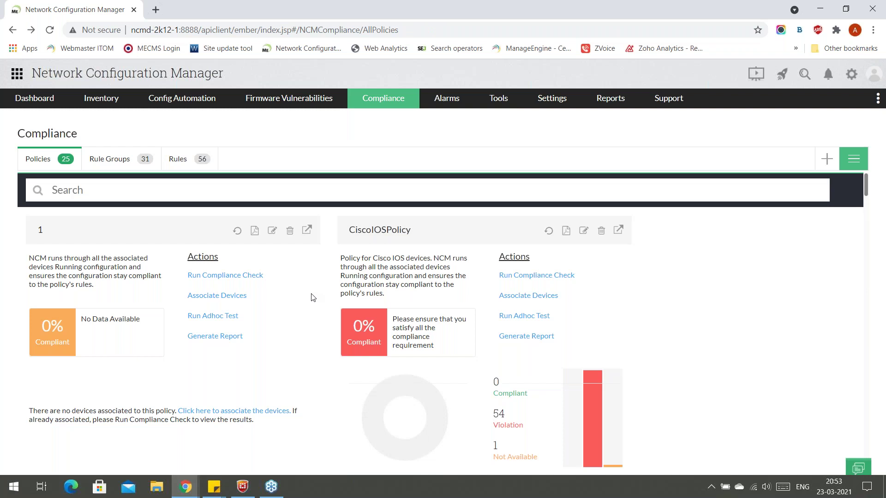
# Open device association for policy 1, pick Backup Failure Group, and close without saving.
pyautogui.scroll(-3, 345, 290)
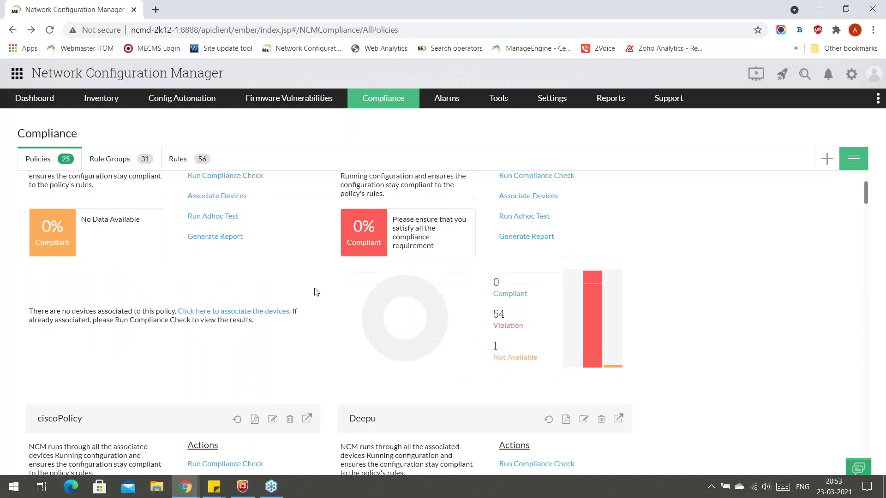
pyautogui.scroll(3, 277, 295)
pyautogui.click(218, 296)
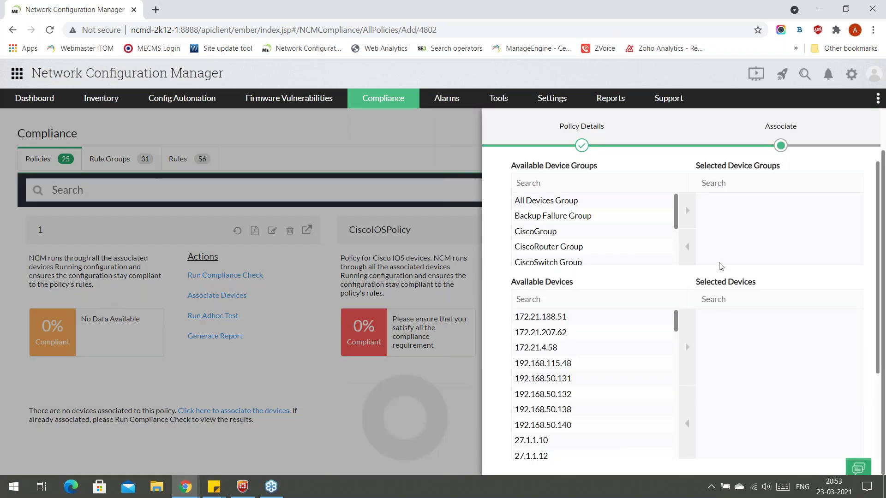
pyautogui.click(559, 216)
pyautogui.scroll(-3, 581, 292)
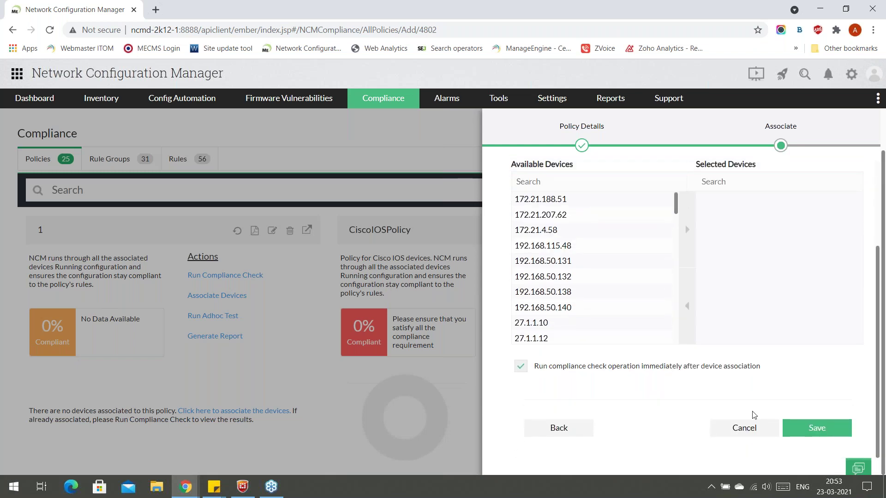
pyautogui.click(743, 429)
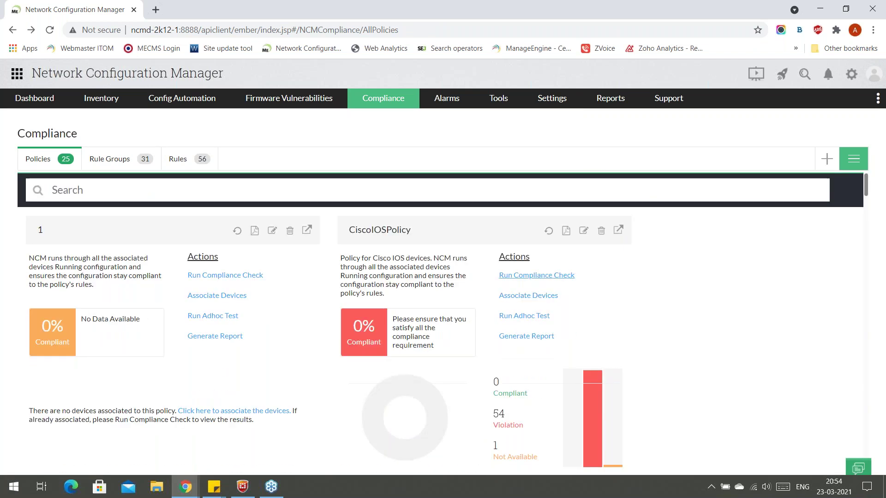
# Run a compliance check on CiscoIOSPolicy.
pyautogui.click(536, 275)
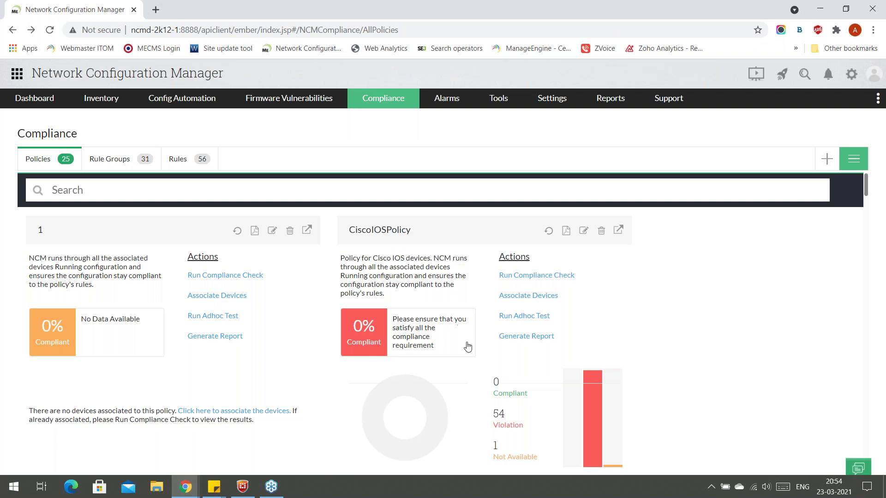
pyautogui.scroll(-3, 467, 346)
pyautogui.scroll(1, 467, 346)
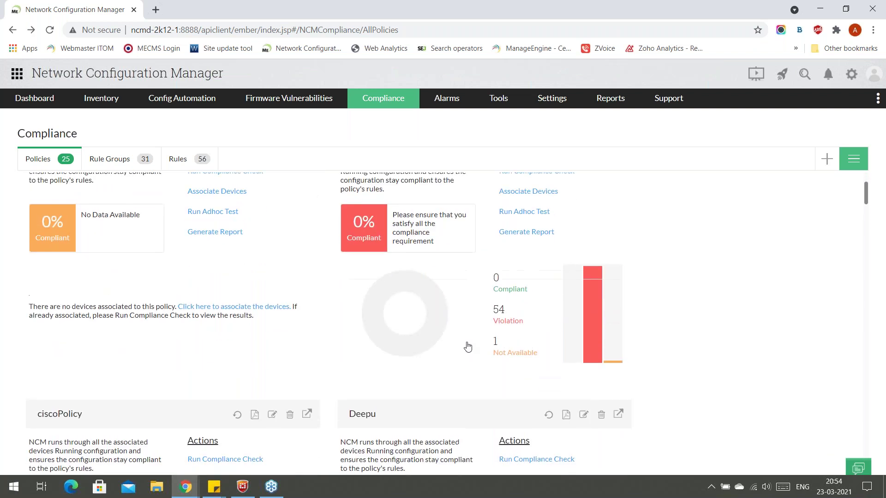
pyautogui.scroll(1, 467, 346)
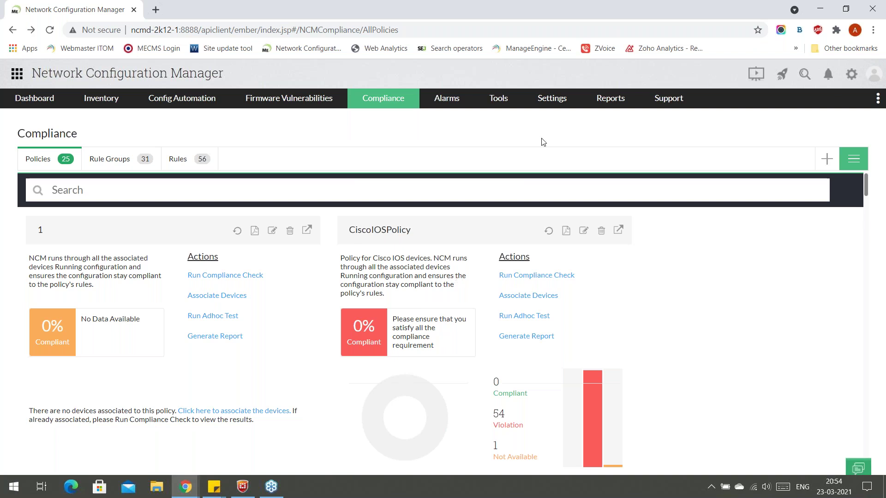
pyautogui.moveTo(604, 98)
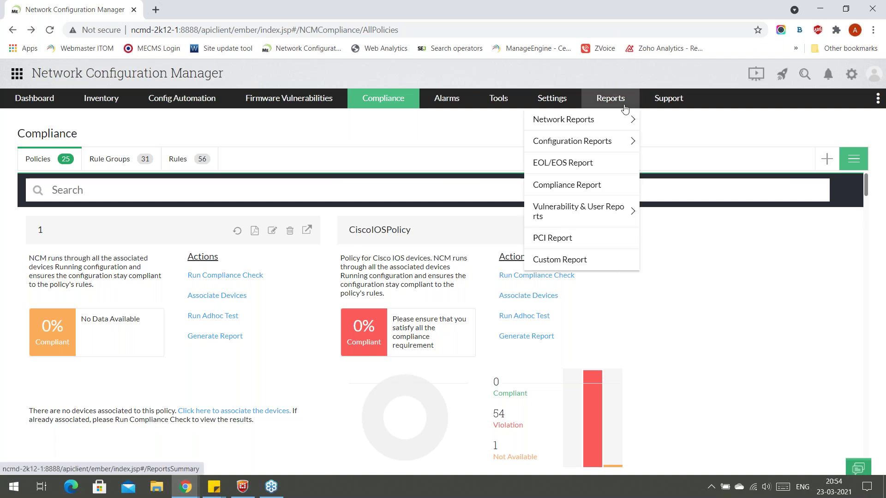
# Open the Compliance Report for All Devices Group and expand the first Cisco Router's results.
pyautogui.click(585, 188)
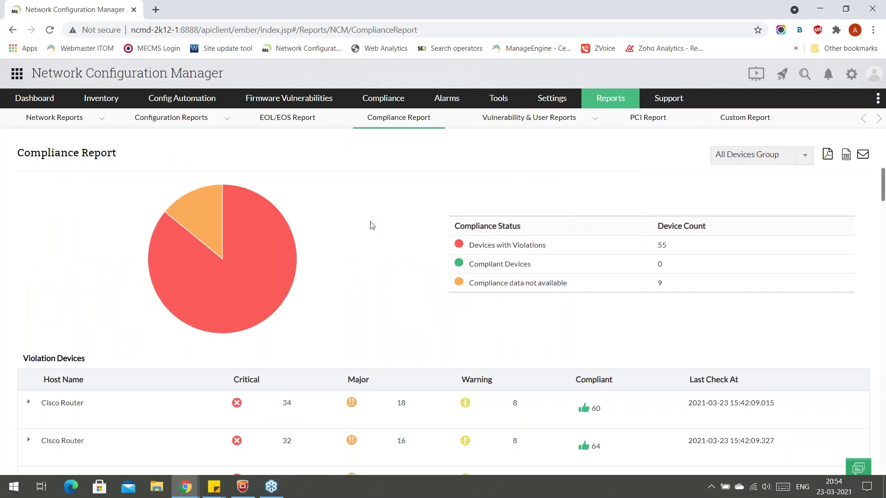
pyautogui.scroll(-2, 372, 226)
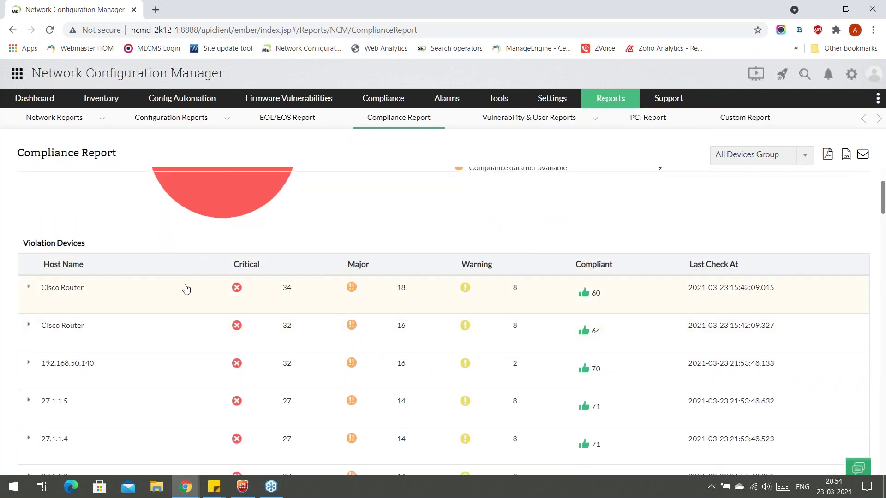
pyautogui.scroll(2, 199, 289)
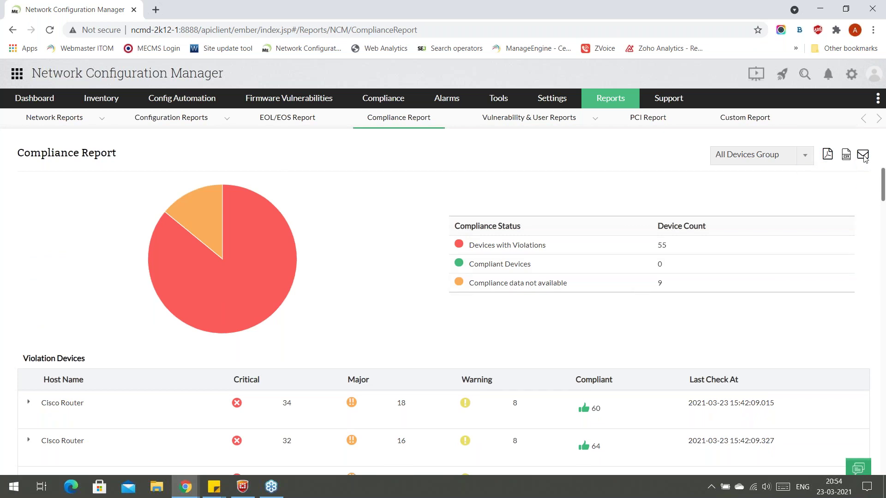
pyautogui.click(744, 157)
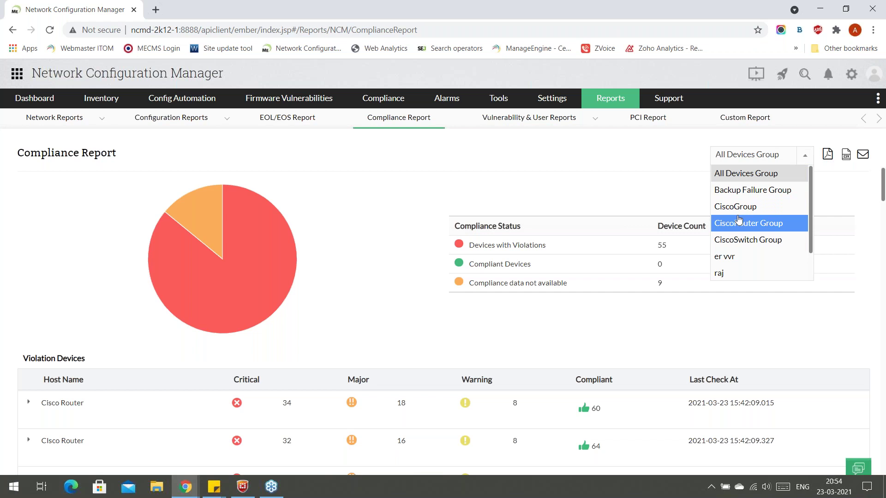
pyautogui.click(180, 352)
pyautogui.scroll(-3, 180, 352)
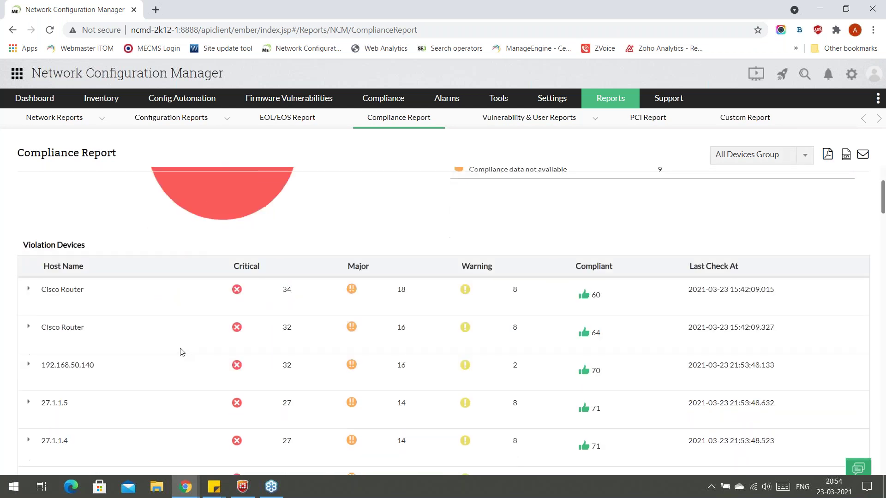
pyautogui.click(31, 287)
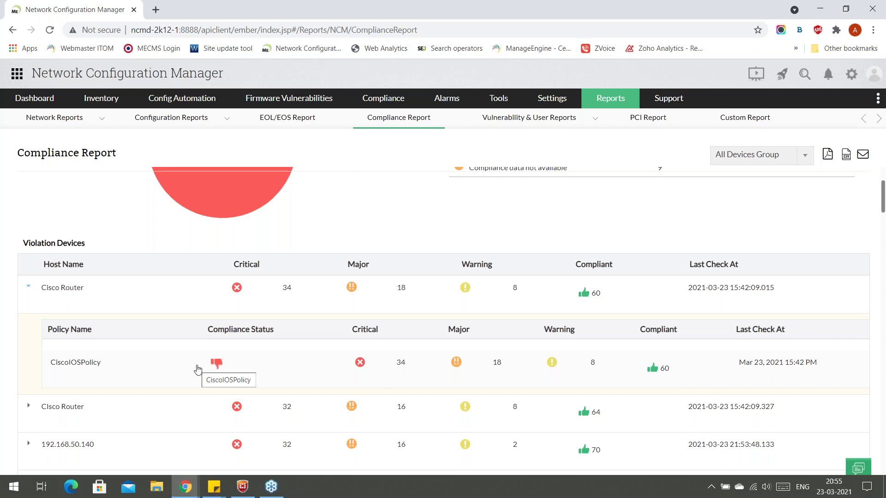
# Open this router's CiscoIOSPolicy violation details.
pyautogui.click(197, 367)
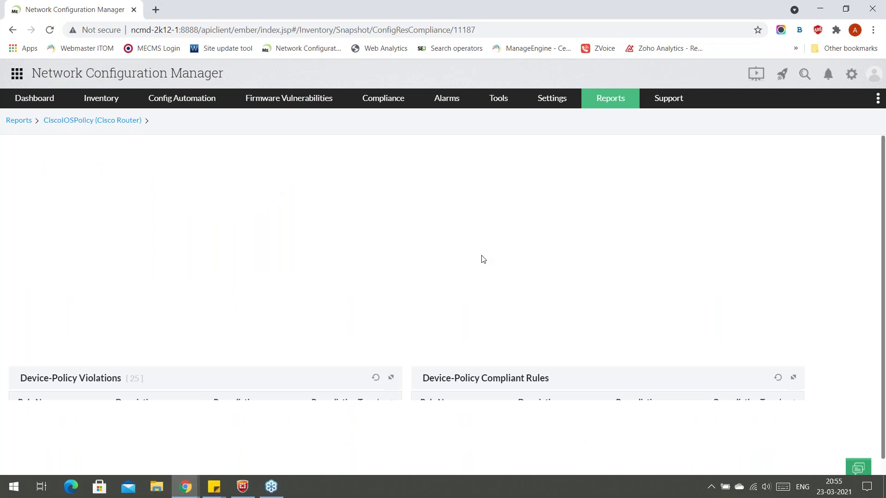
pyautogui.scroll(-6, 386, 327)
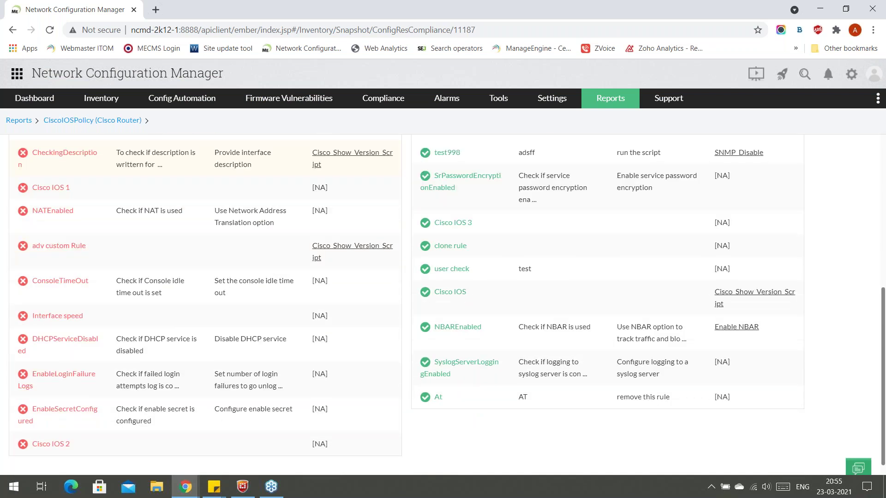
pyautogui.scroll(4, 386, 328)
pyautogui.scroll(1, 229, 274)
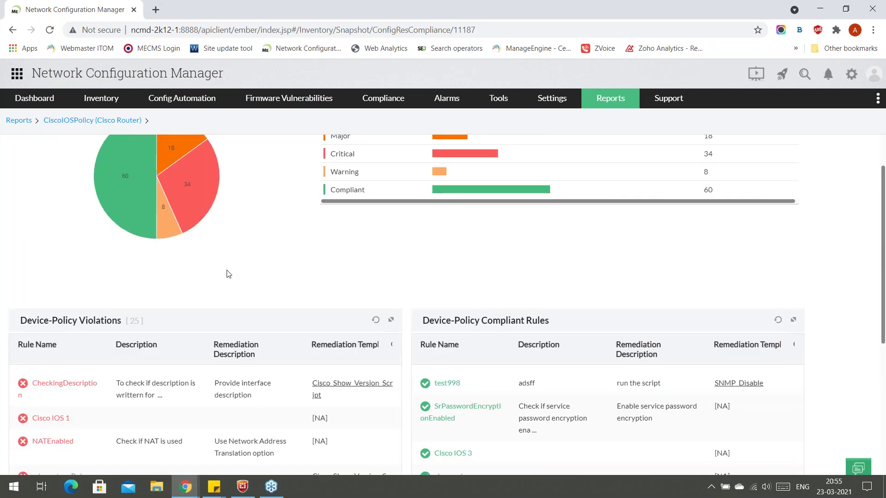
pyautogui.scroll(-2, 227, 274)
pyautogui.scroll(3, 286, 242)
pyautogui.scroll(-4, 292, 245)
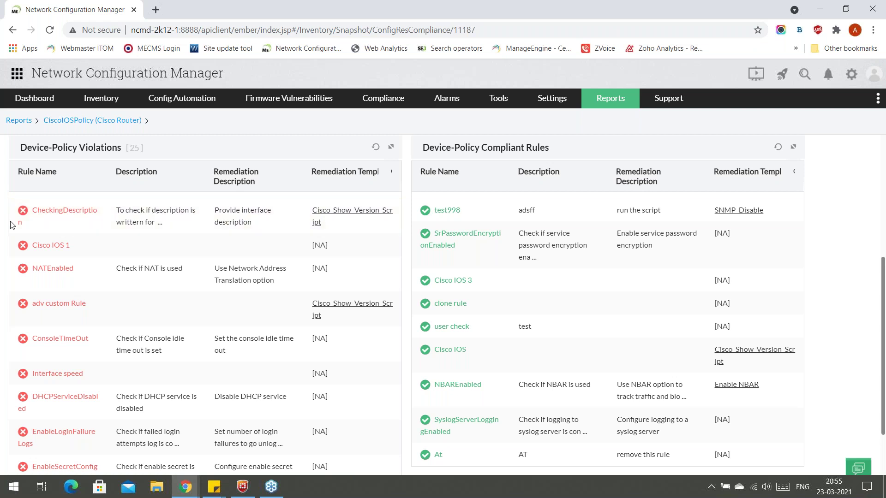
# Open the Cisco_Show_Version_Script remediation configlet and close it without executing.
pyautogui.click(331, 215)
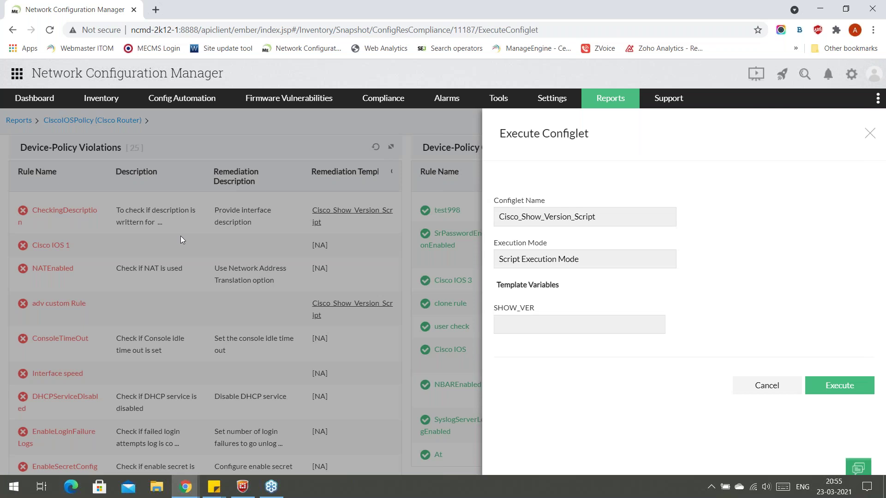
pyautogui.click(562, 327)
pyautogui.click(870, 134)
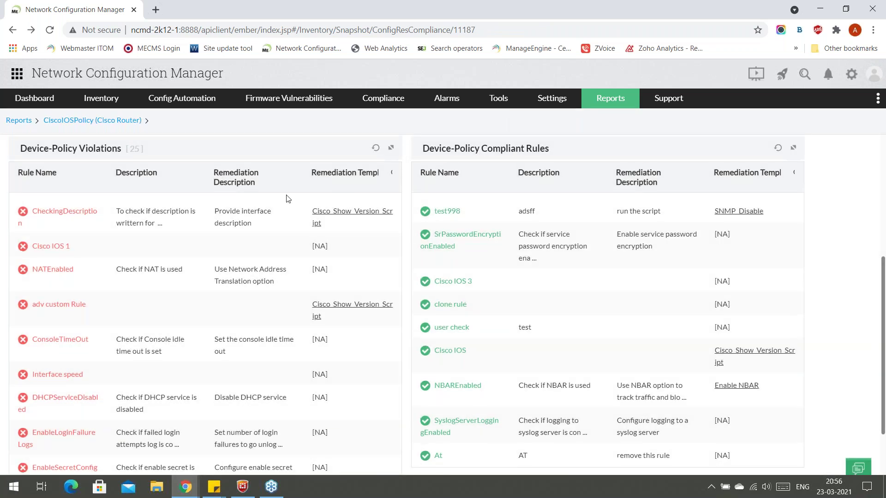
pyautogui.scroll(5, 287, 198)
# Open the device inventory, then return to the slideshow's Compliance reports slide.
pyautogui.click(89, 107)
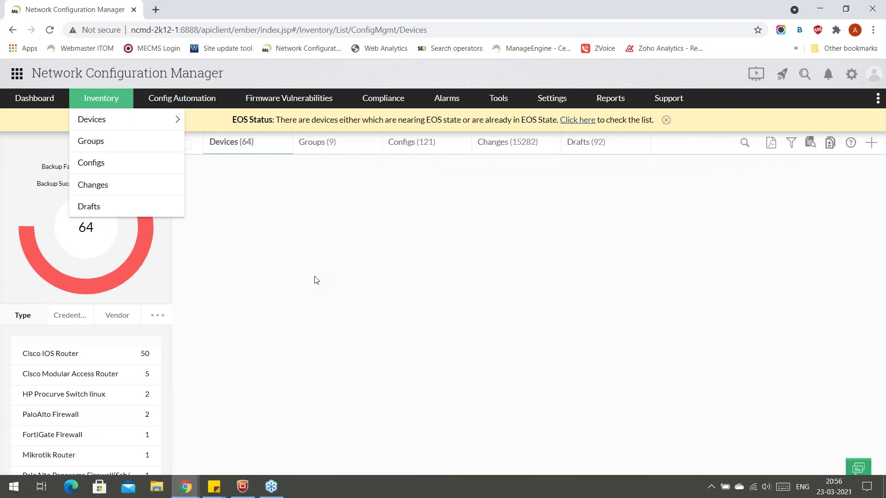
pyautogui.hotkey('alt', 'Tab')
pyautogui.press('Right')
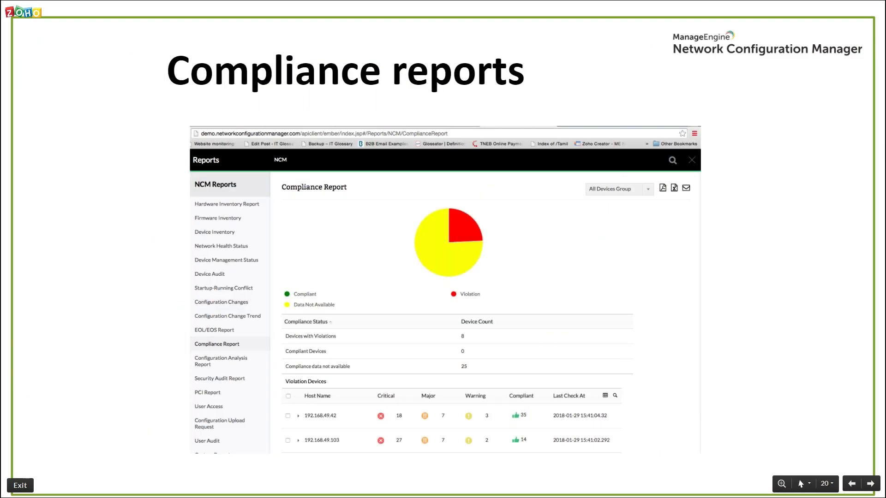
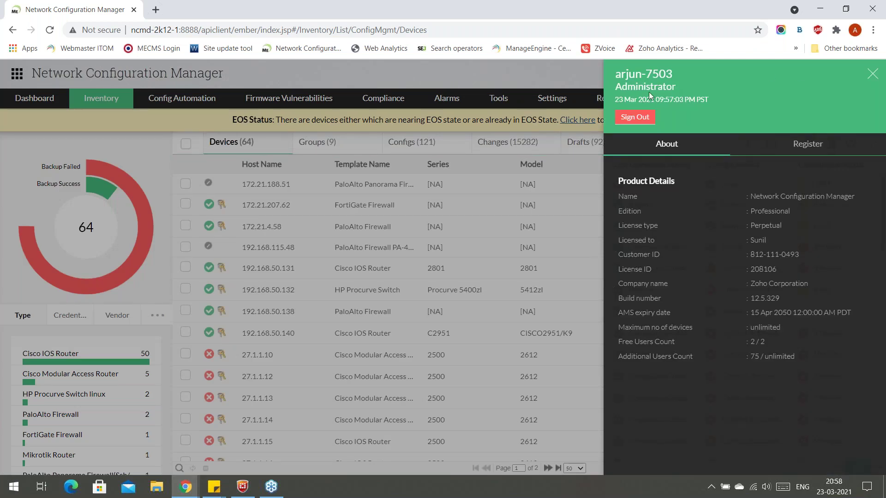
# Close the account details panel to return to the 64-device inventory.
pyautogui.click(873, 75)
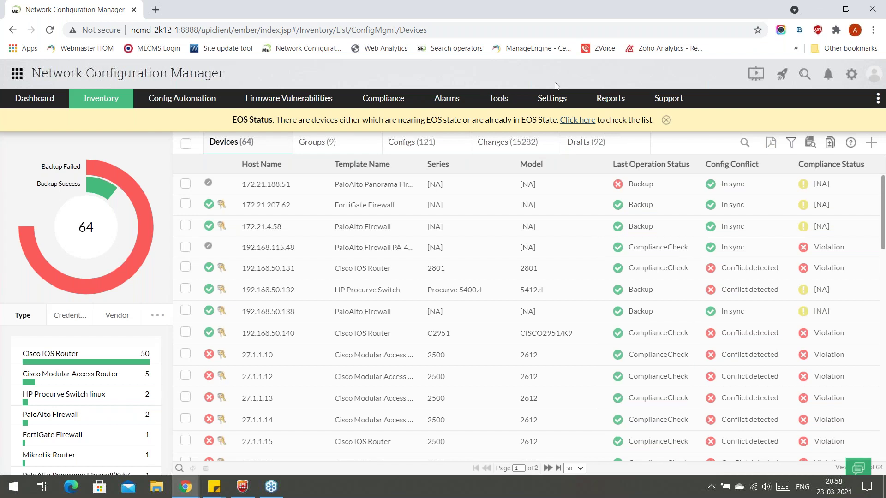
# Open Settings > User Management > Users and review the existing users list.
pyautogui.moveTo(557, 99)
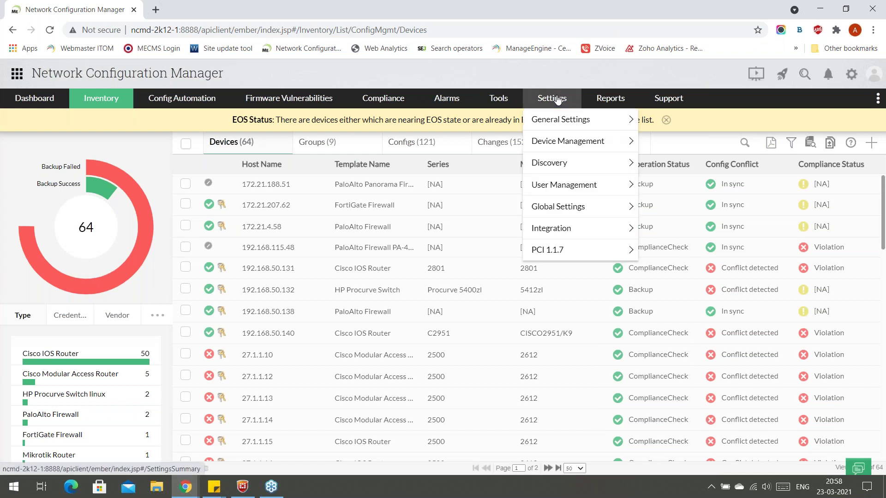
pyautogui.moveTo(596, 187)
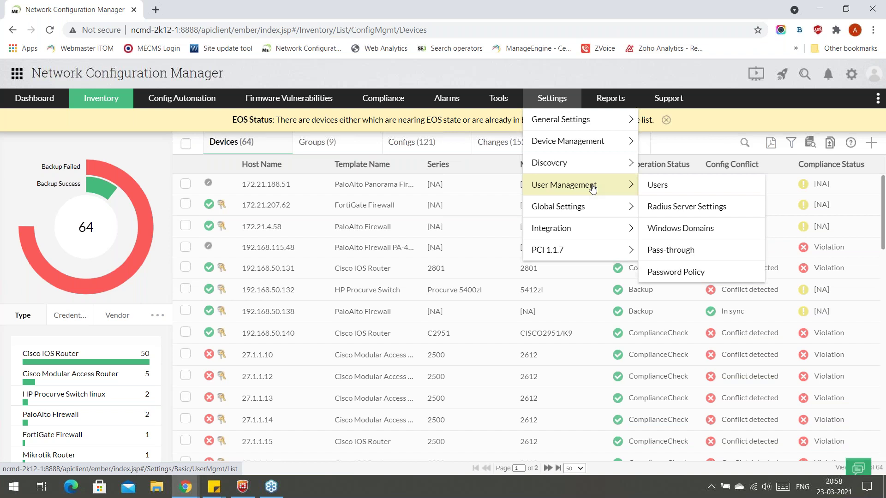
pyautogui.click(659, 187)
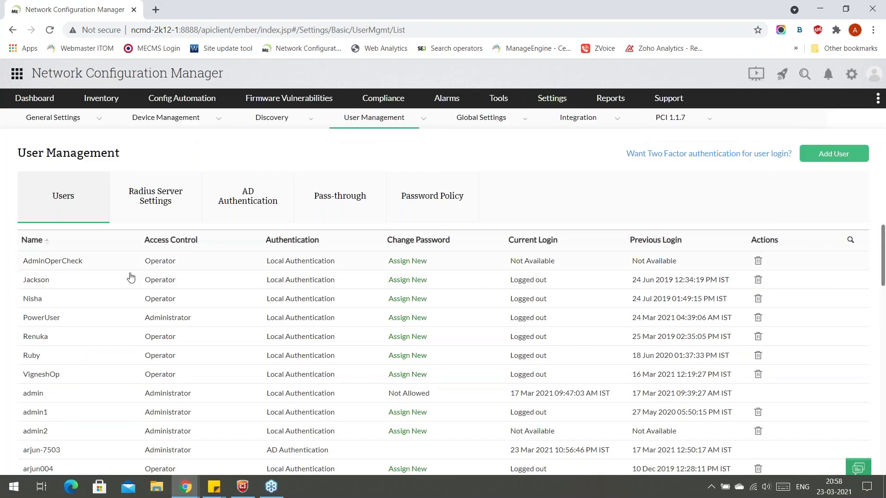
pyautogui.scroll(-3, 207, 314)
pyautogui.scroll(3, 233, 332)
# Start a new user with role Operator and user type Local Authentication.
pyautogui.click(835, 161)
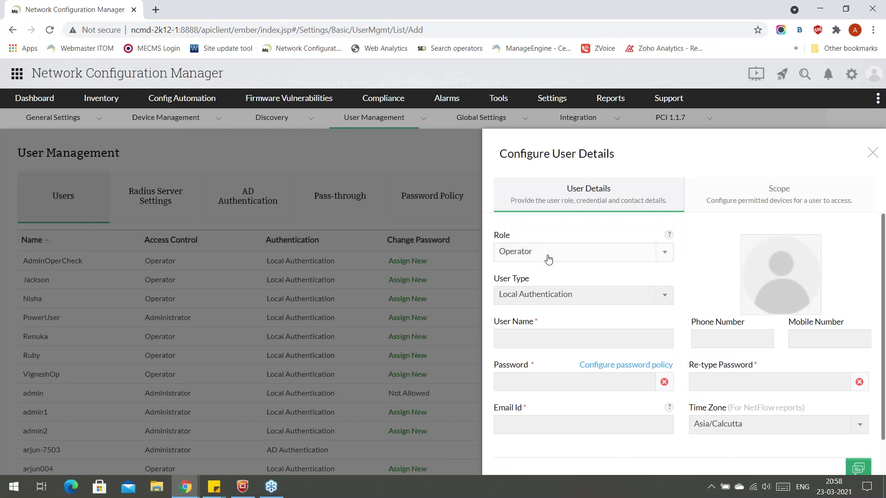
pyautogui.click(539, 256)
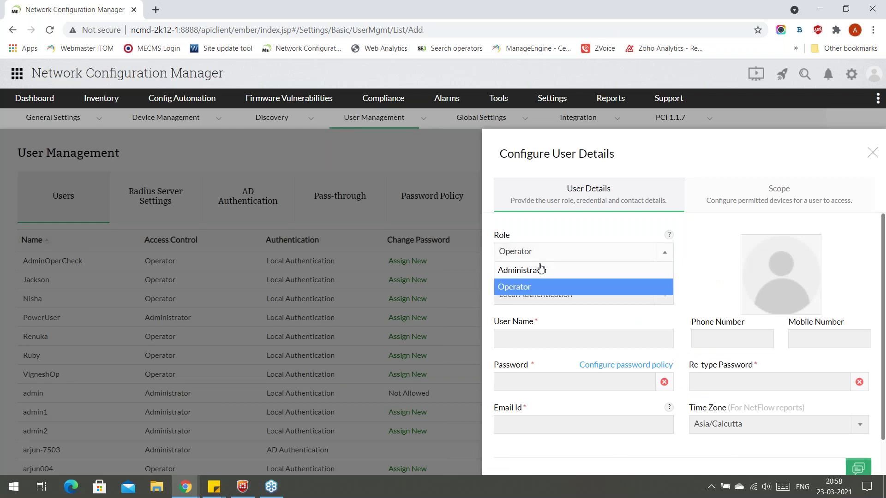
pyautogui.click(538, 287)
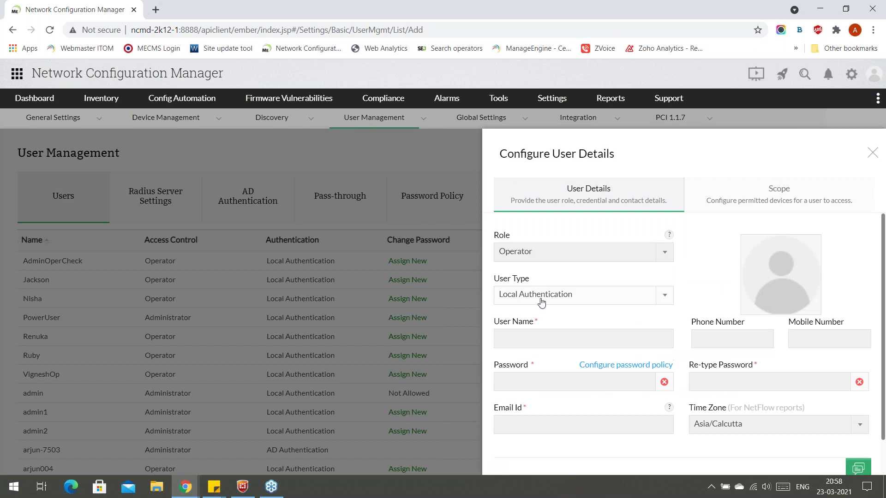
pyautogui.click(540, 301)
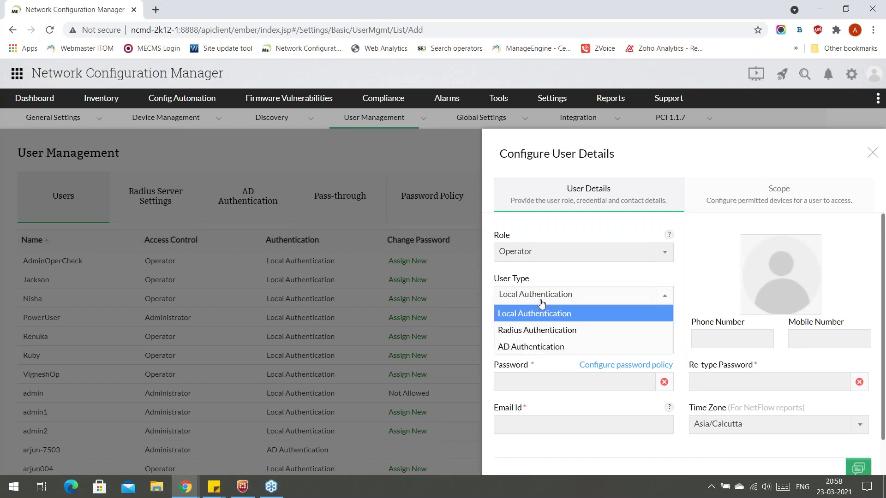
pyautogui.click(544, 318)
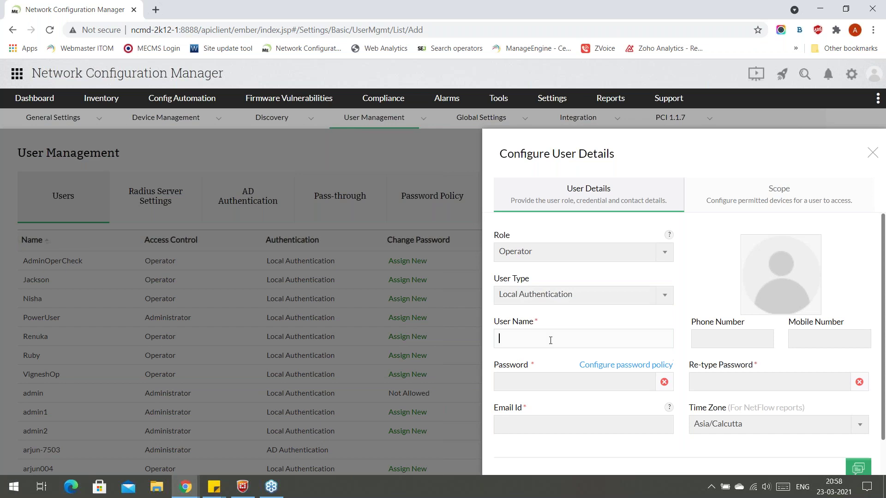
# Enter the new user name, the password twice and the user's e-mail, then continue to Scope.
pyautogui.write('arjunncmtraining')
pyautogui.click(542, 381)
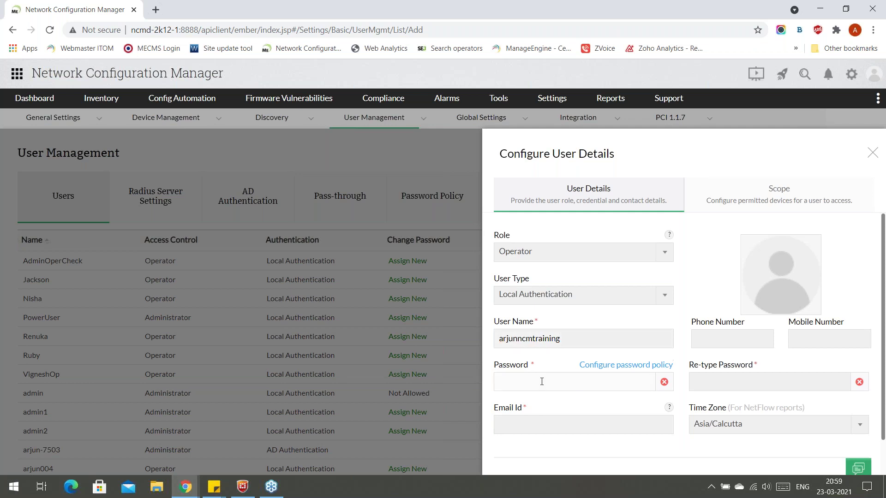
pyautogui.write('***********')
pyautogui.click(750, 386)
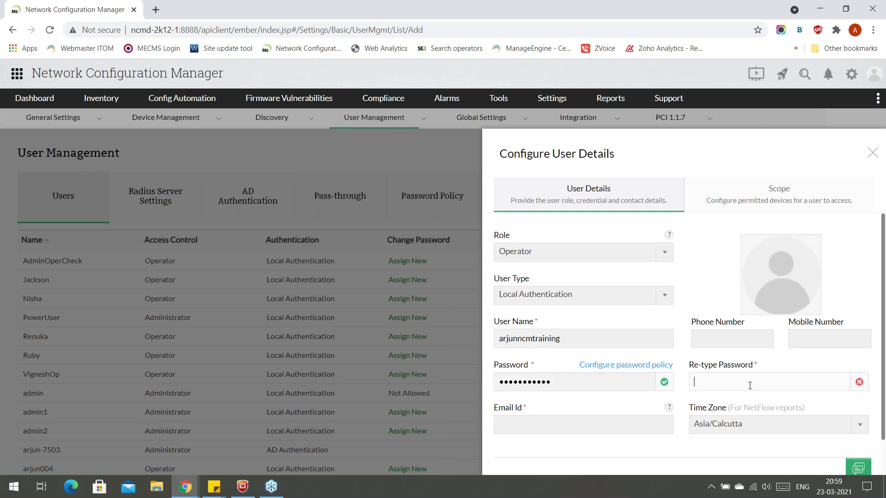
pyautogui.write('***********')
pyautogui.click(578, 427)
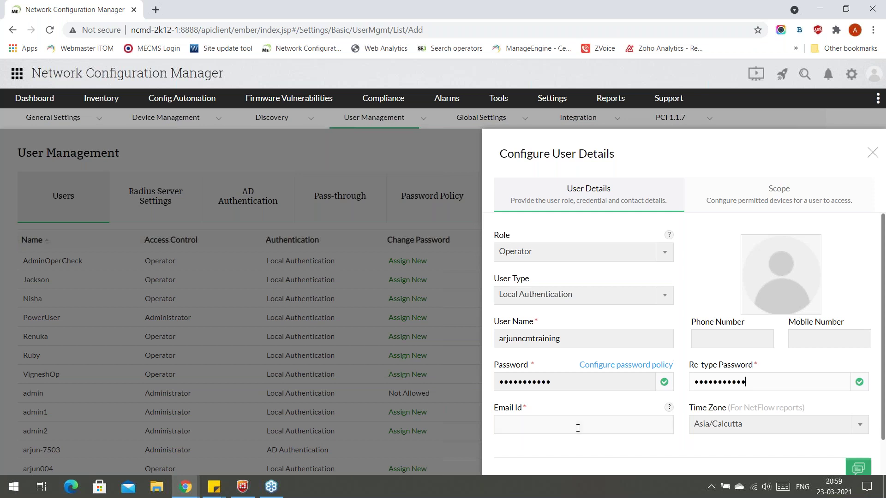
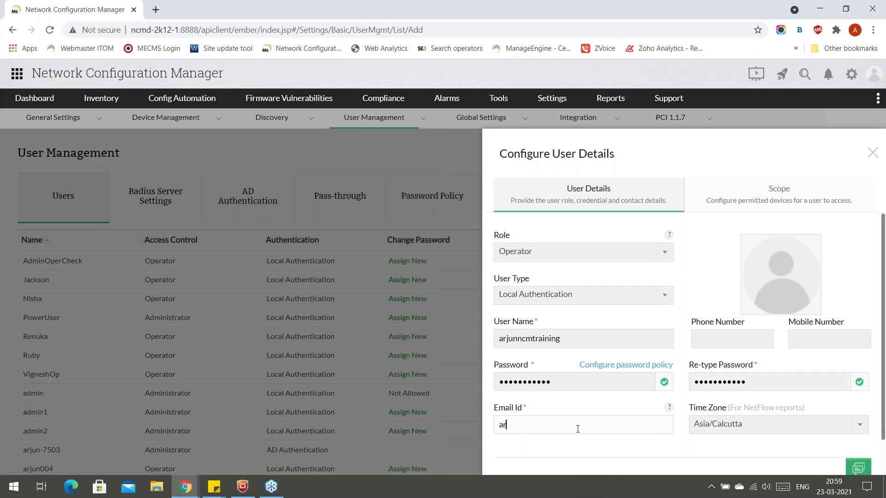
pyautogui.scroll(-1, 738, 414)
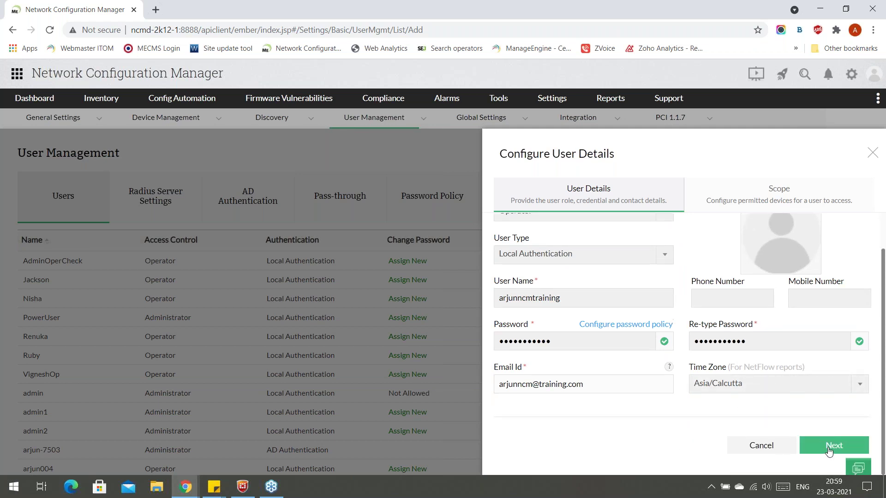
pyautogui.click(829, 451)
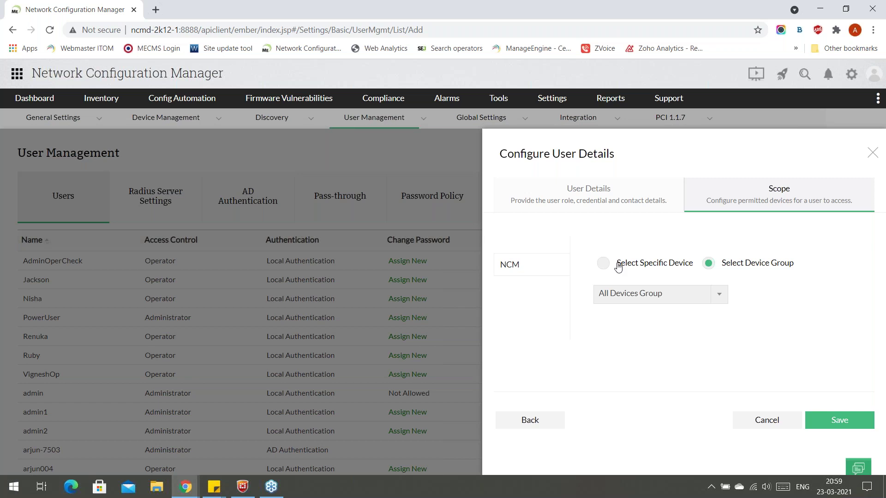
# Limit the new user's access to the CiscoRouter Group device group.
pyautogui.click(657, 300)
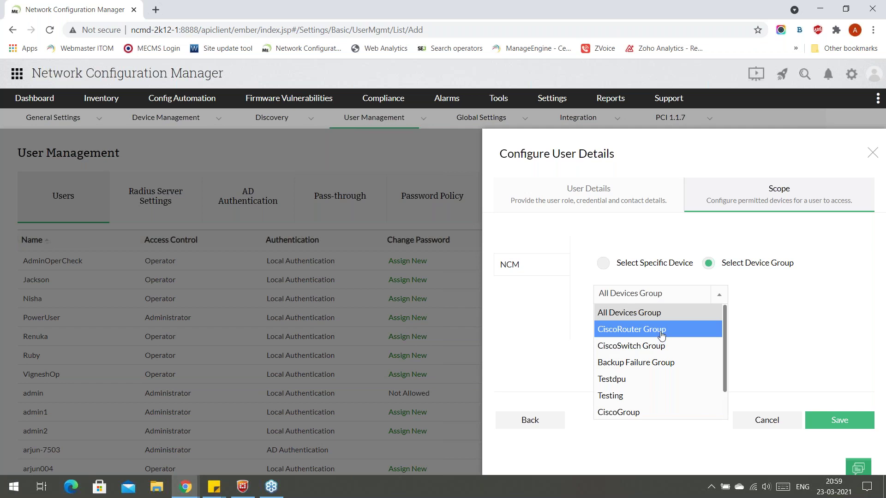
pyautogui.click(661, 330)
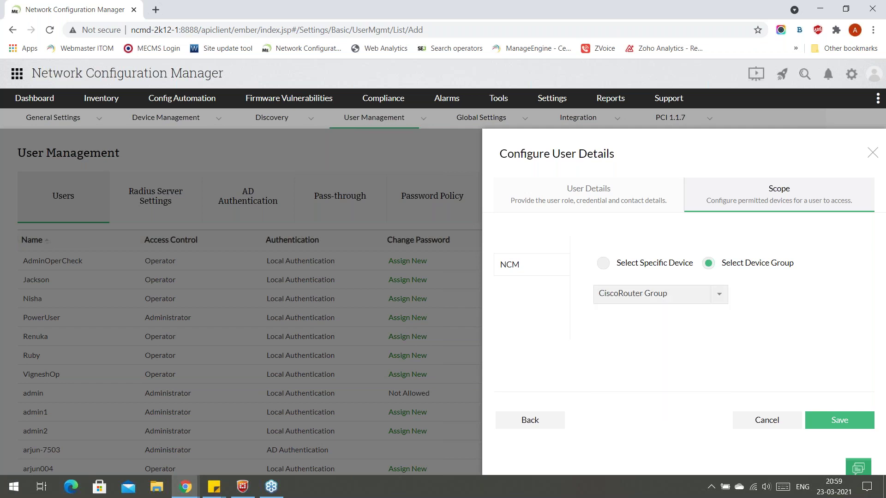
pyautogui.click(636, 270)
pyautogui.scroll(-2, 636, 396)
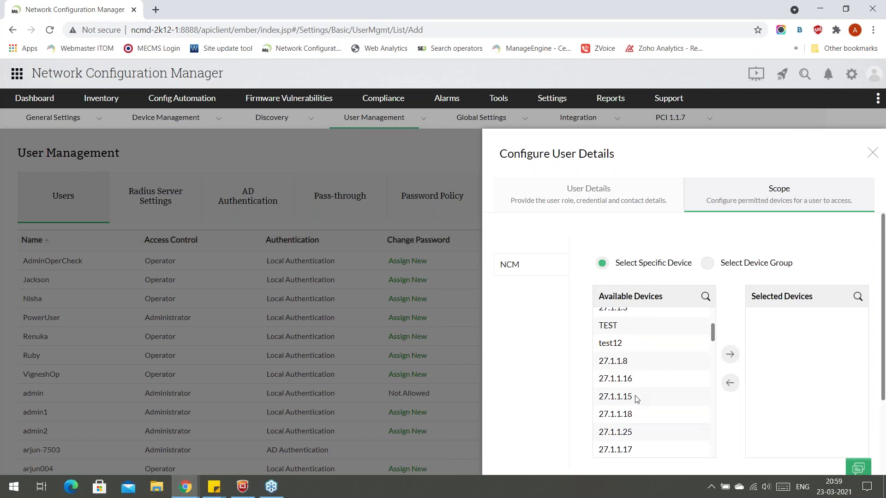
pyautogui.scroll(3, 635, 399)
pyautogui.click(707, 263)
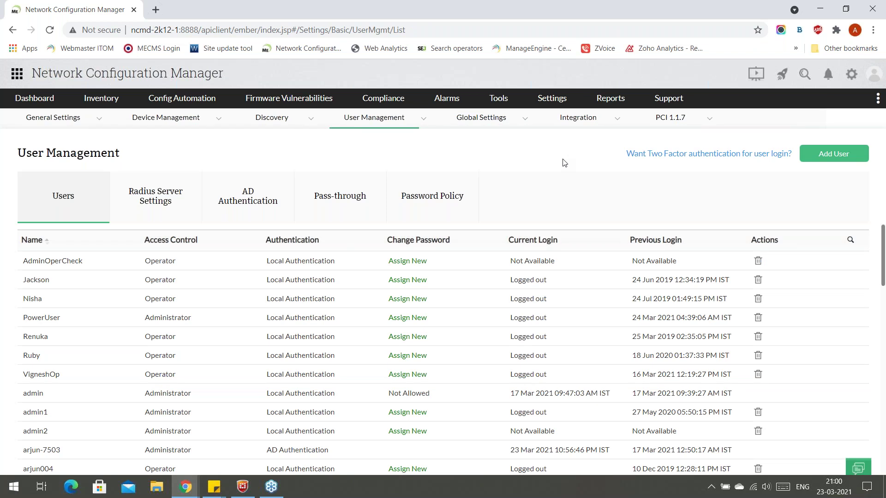
# In a private window, open the NCM login page and enter the new user name, fixing a typo.
pyautogui.hotkey('ctrl', 'shift', 'n')
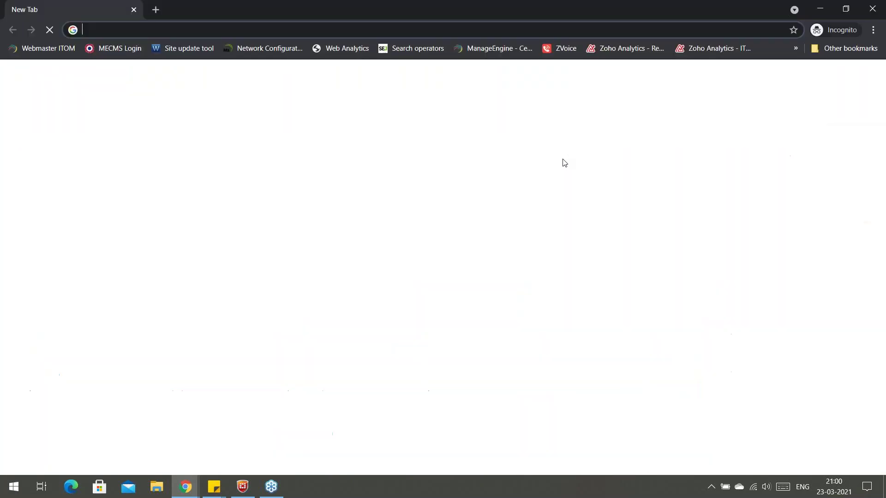
pyautogui.click(259, 49)
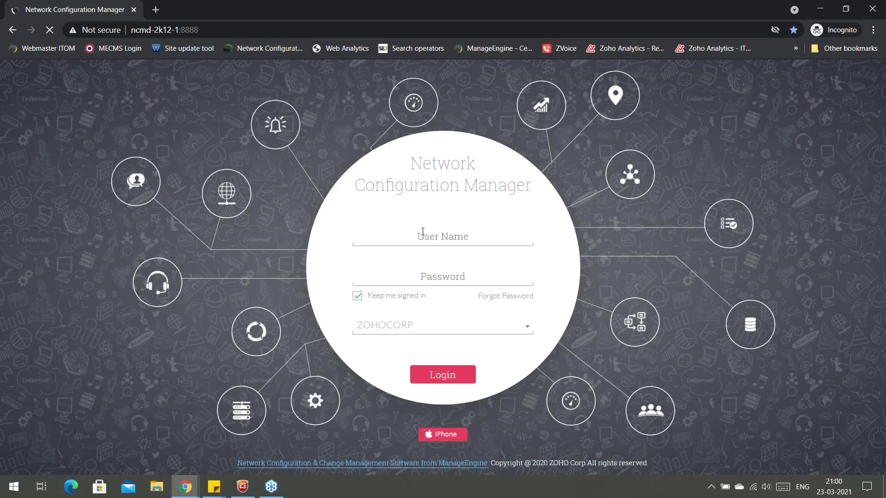
pyautogui.click(423, 231)
pyautogui.write('arjunncmtraining')
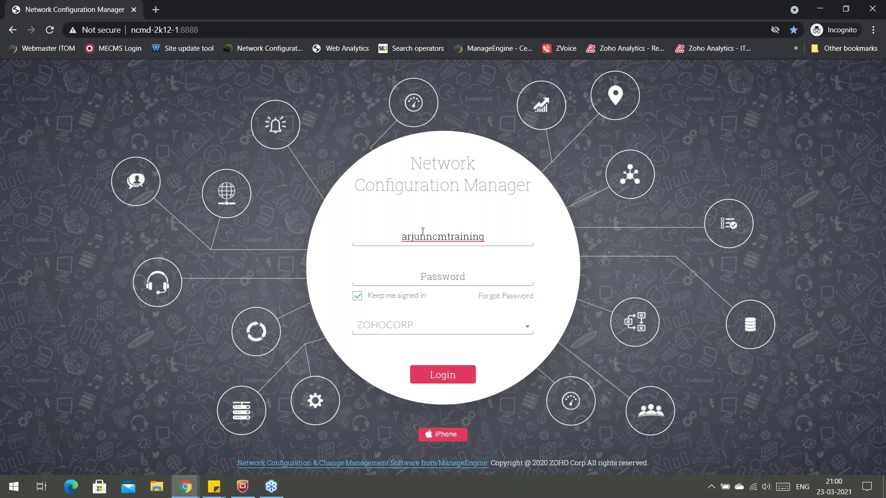
pyautogui.click(479, 236)
pyautogui.press('BackSpace')
pyautogui.press('BackSpace')
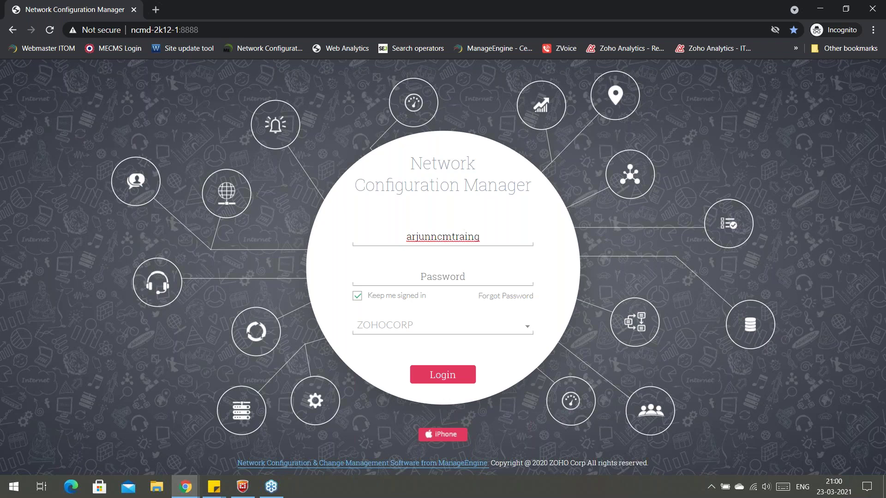
pyautogui.write('i')
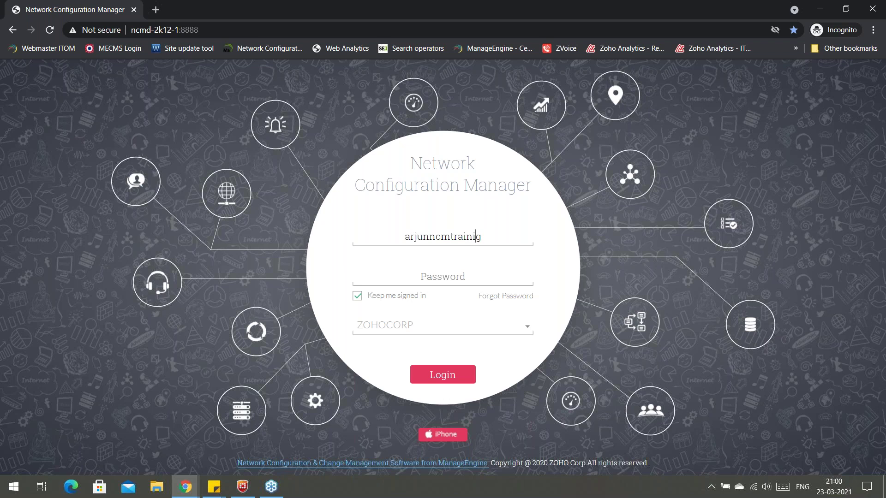
pyautogui.write('n')
# Choose Local Authentication, enter the new user's password and log in.
pyautogui.click(413, 331)
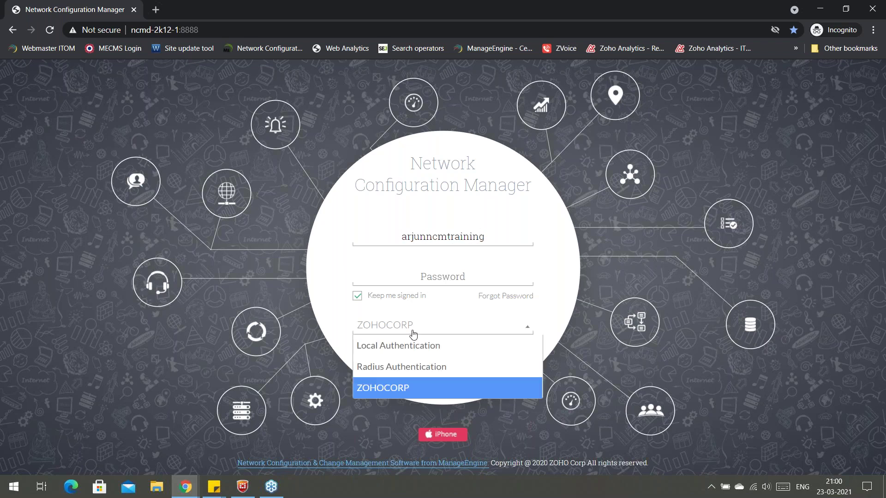
pyautogui.click(413, 345)
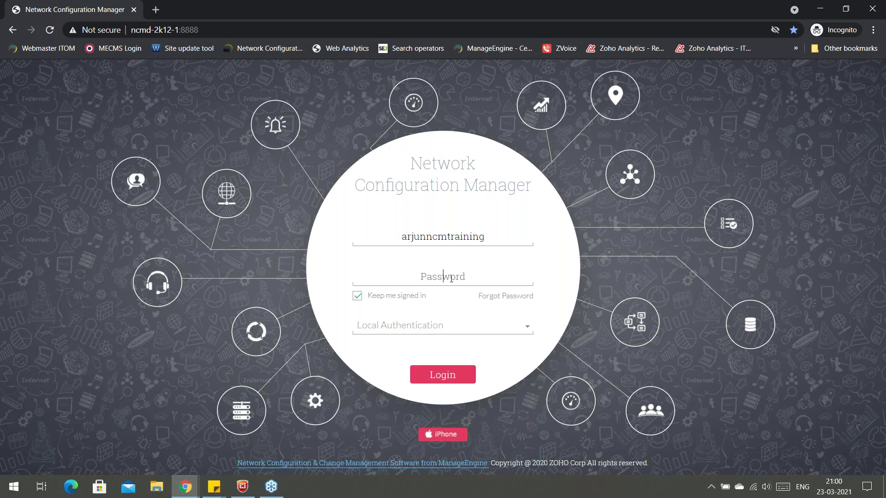
pyautogui.click(451, 278)
pyautogui.write('***********')
pyautogui.click(466, 384)
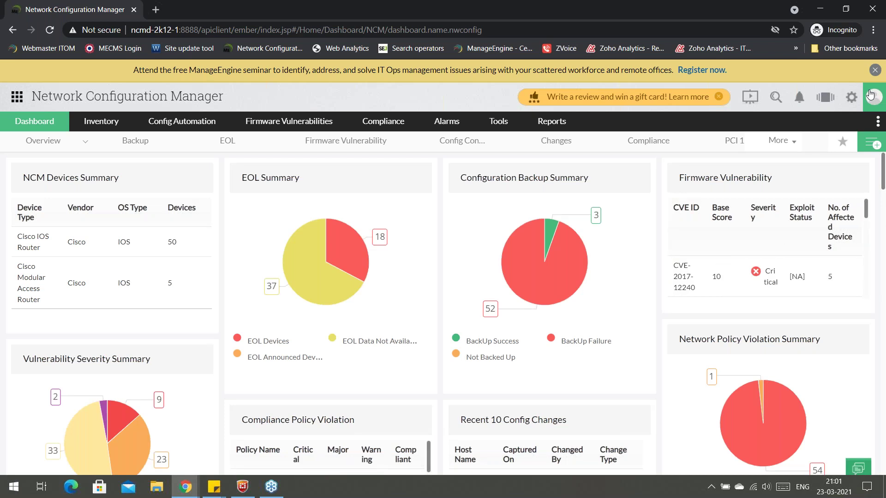
# Confirm the Operator login, then open device 192.168.50.140's Summary from the 55-device inventory.
pyautogui.click(872, 96)
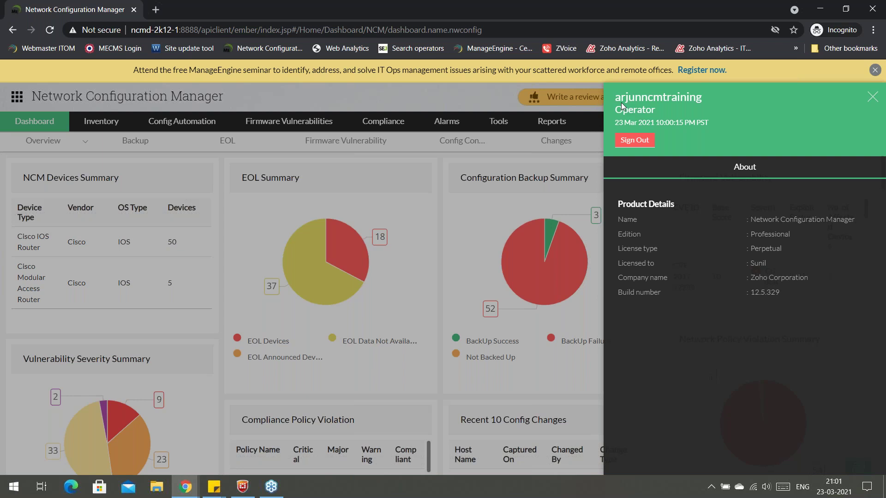
pyautogui.click(871, 100)
pyautogui.click(105, 124)
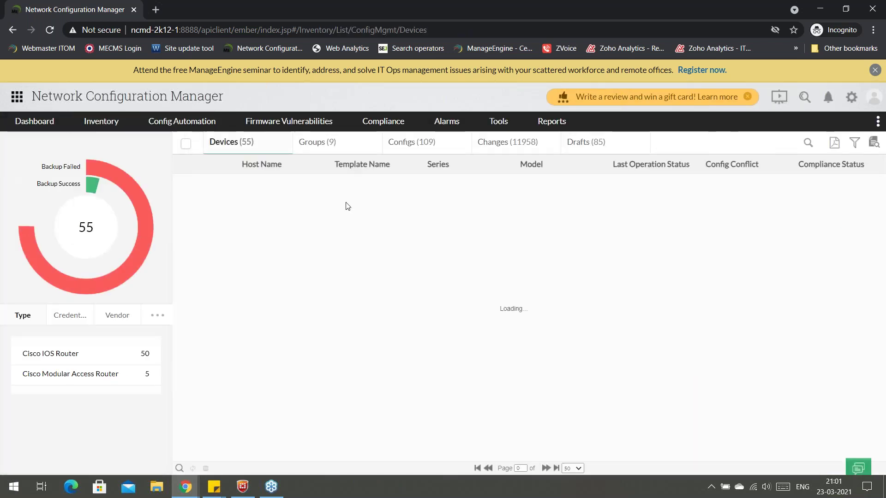
pyautogui.scroll(-5, 347, 238)
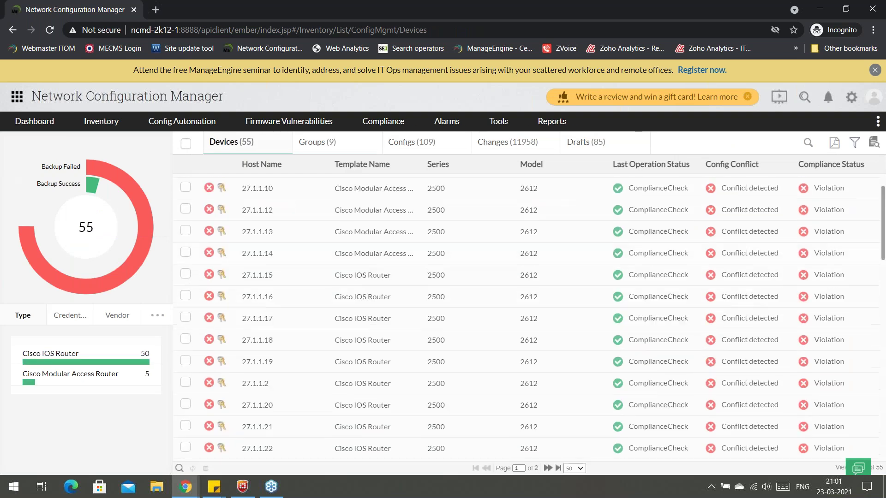
pyautogui.scroll(-8, 529, 318)
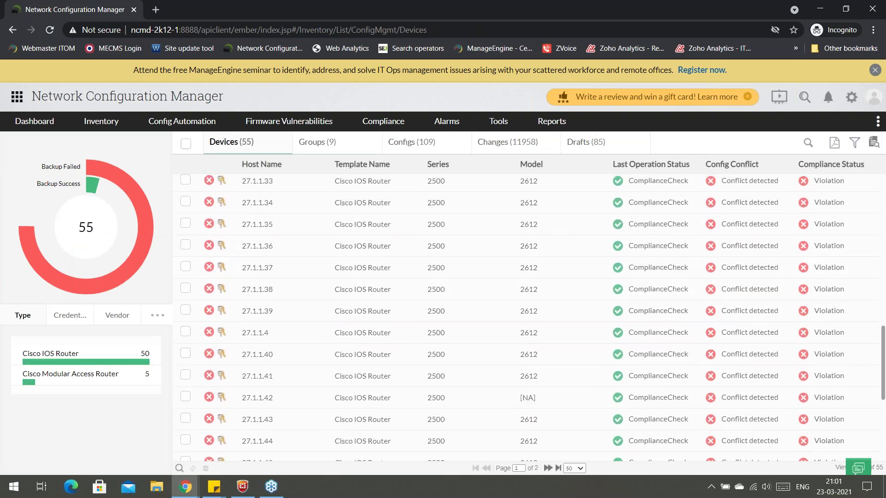
pyautogui.scroll(13, 308, 222)
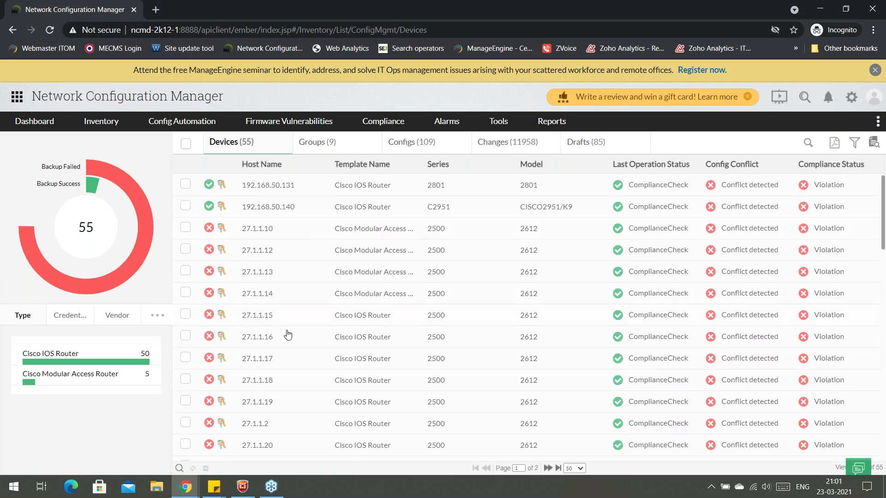
pyautogui.scroll(-15, 286, 377)
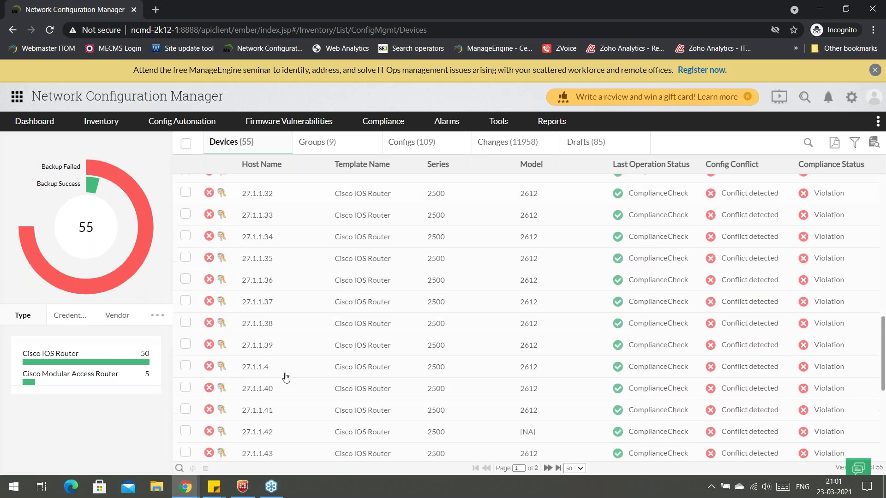
pyautogui.scroll(15, 287, 378)
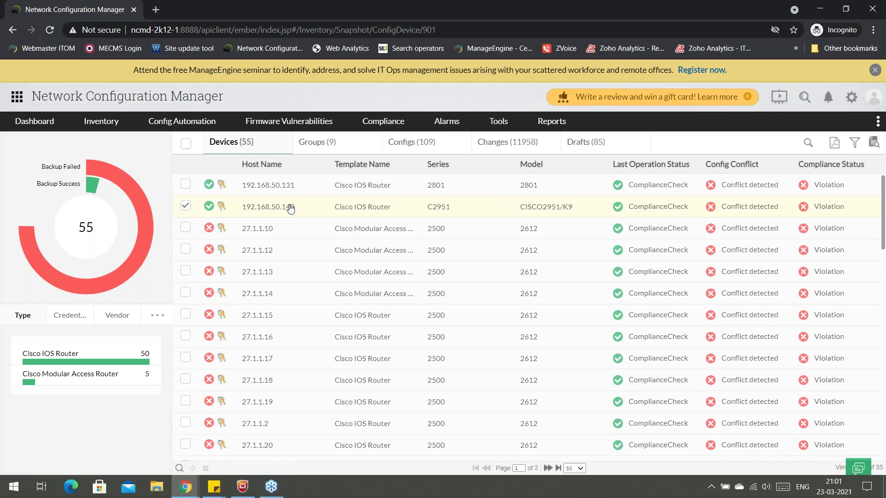
pyautogui.click(291, 209)
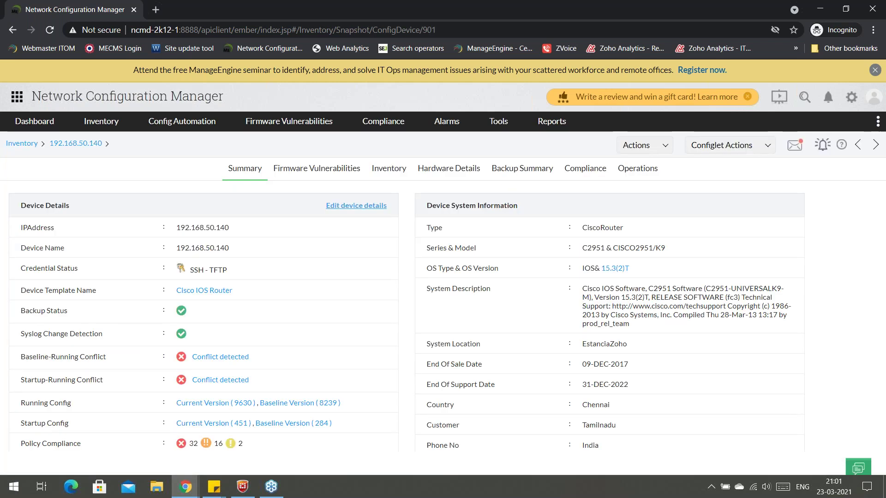
# Open running config version 9630, unblur its text, and show its actions list.
pyautogui.scroll(-1, 271, 331)
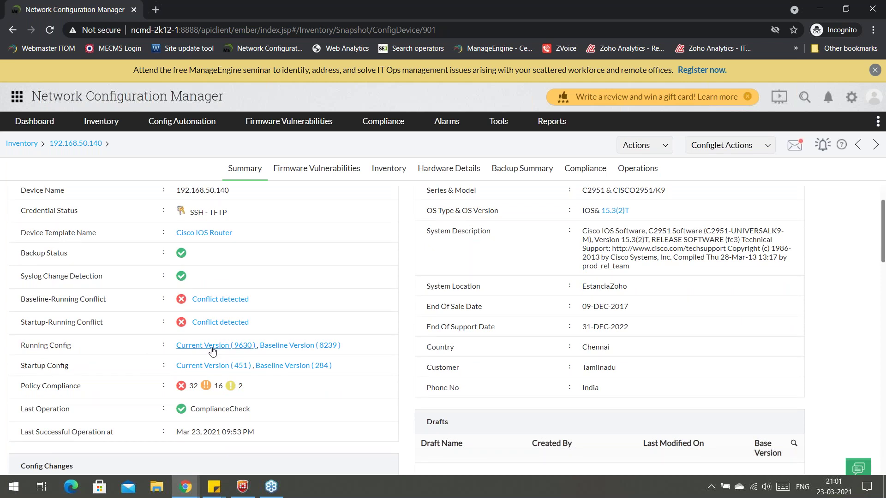
pyautogui.click(211, 347)
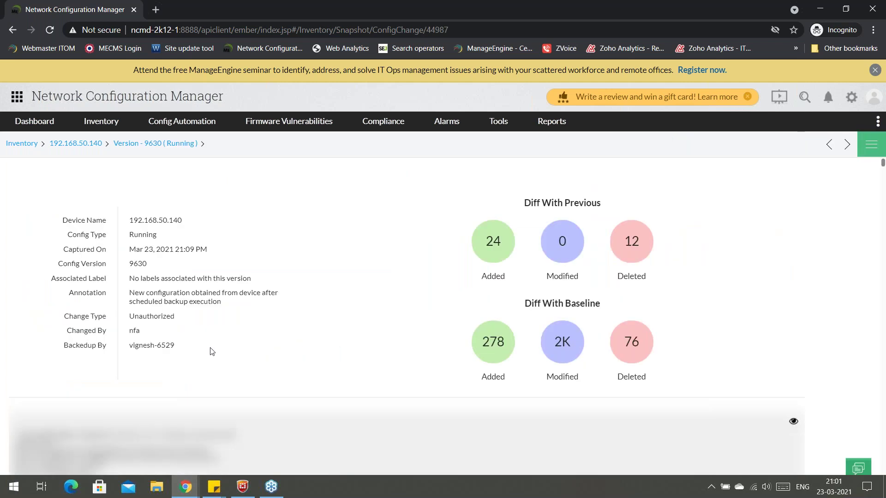
pyautogui.scroll(-5, 635, 311)
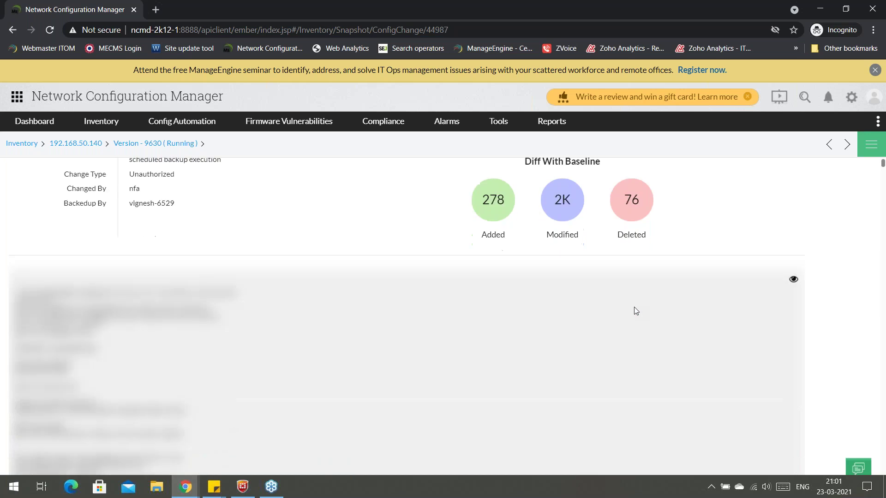
pyautogui.click(794, 191)
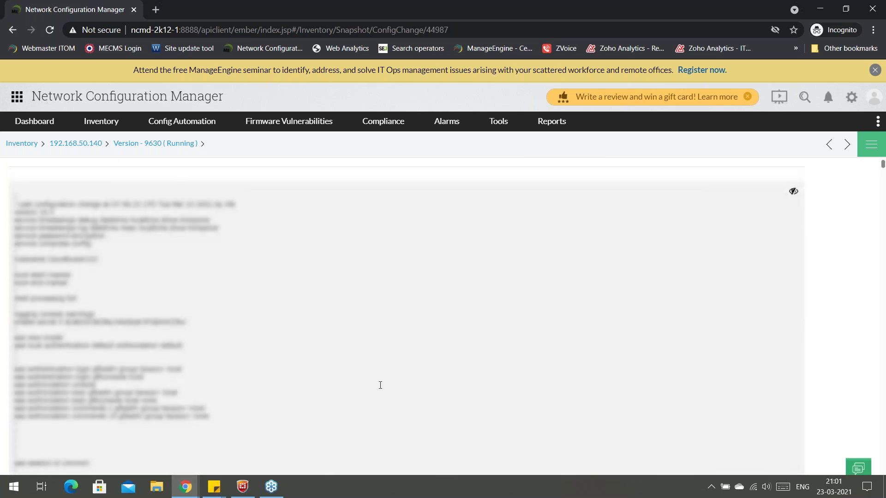
pyautogui.scroll(-5, 270, 327)
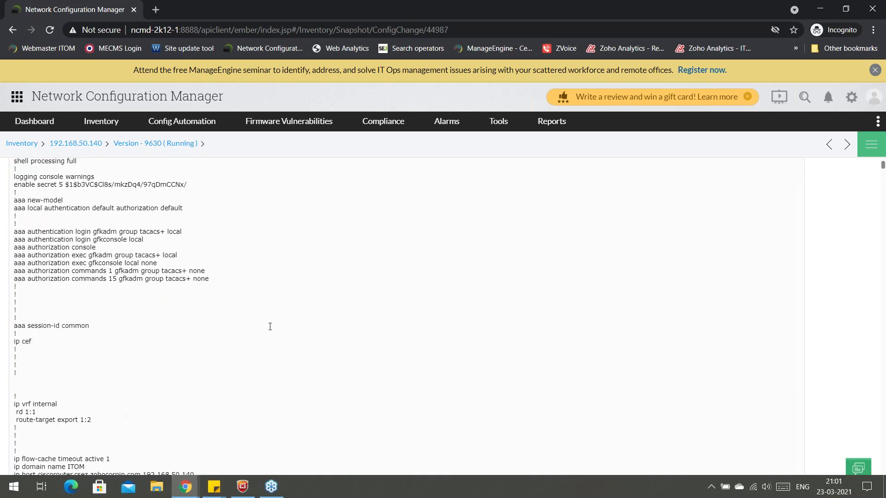
pyautogui.scroll(10, 836, 153)
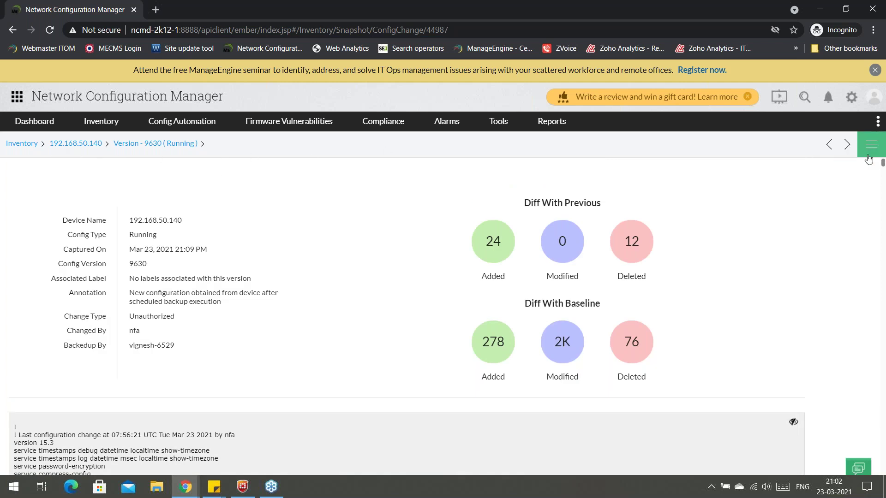
pyautogui.click(873, 154)
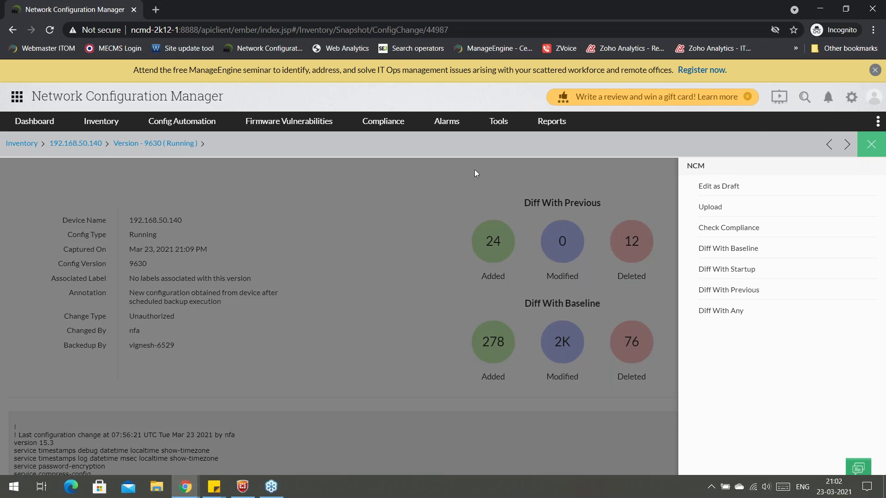
# Create a draft named 'test draft cisco router group' with annotation 'test change'.
pyautogui.rightClick(731, 195)
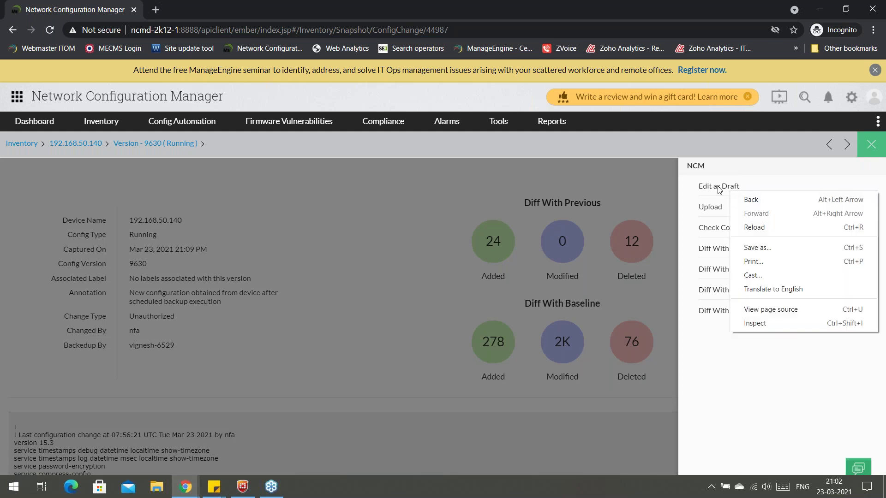
pyautogui.click(730, 193)
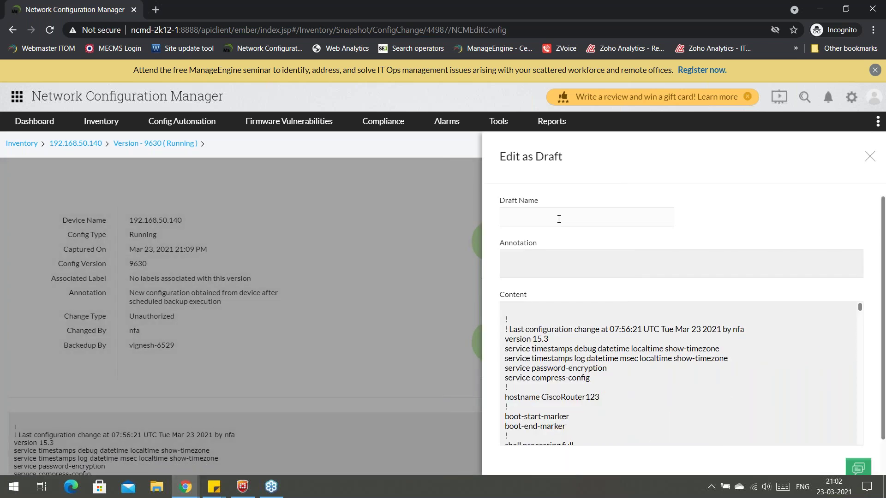
pyautogui.write('test draft ciscorouter group')
pyautogui.click(557, 216)
pyautogui.click(538, 259)
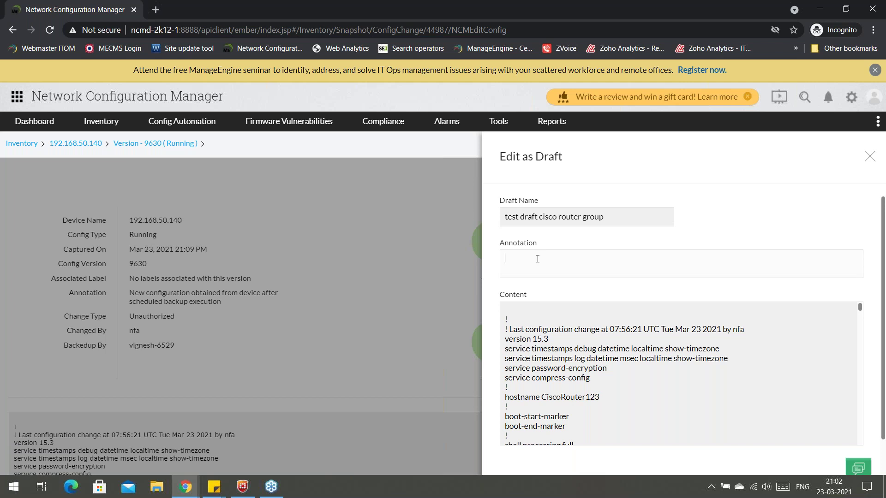
pyautogui.write('test change')
# Add the line '! test change cisco' below 'aaa session-id common' in the draft.
pyautogui.scroll(-4, 591, 345)
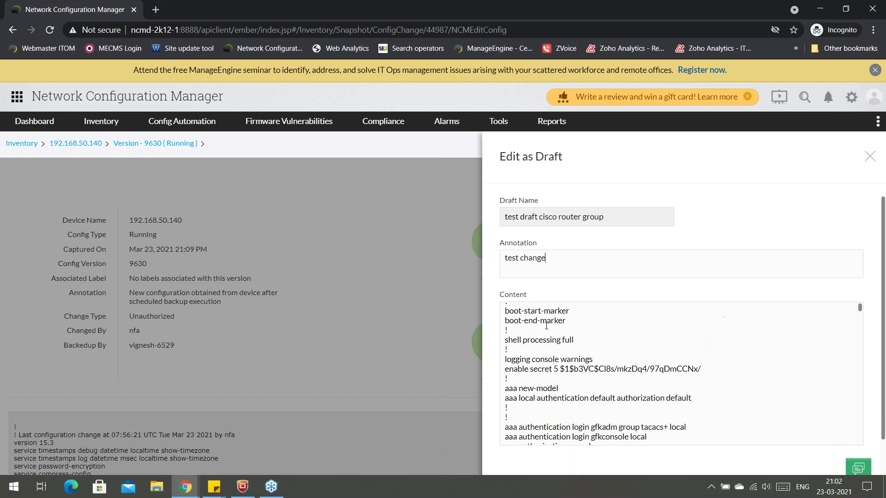
pyautogui.scroll(-2, 655, 385)
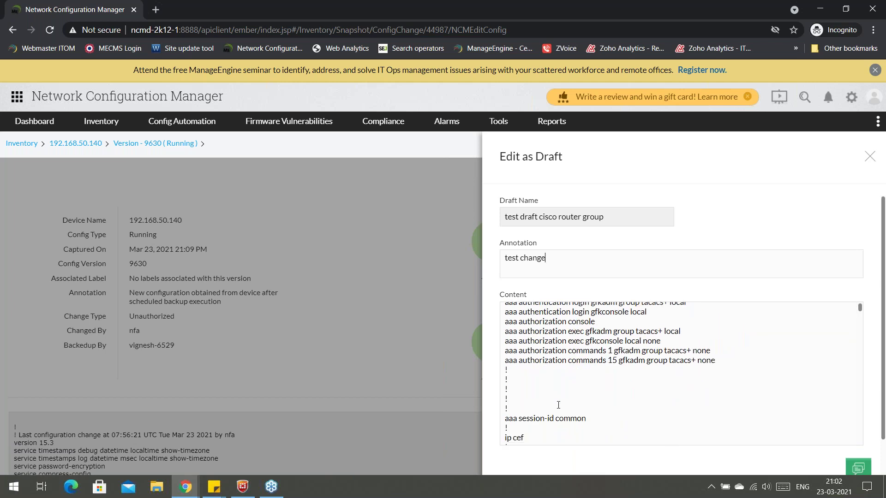
pyautogui.click(605, 424)
pyautogui.write('test')
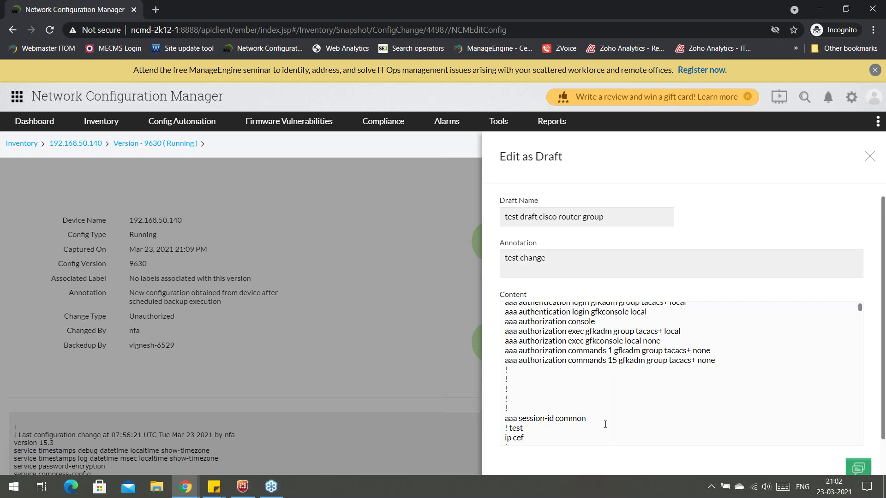
pyautogui.write(' change cisco')
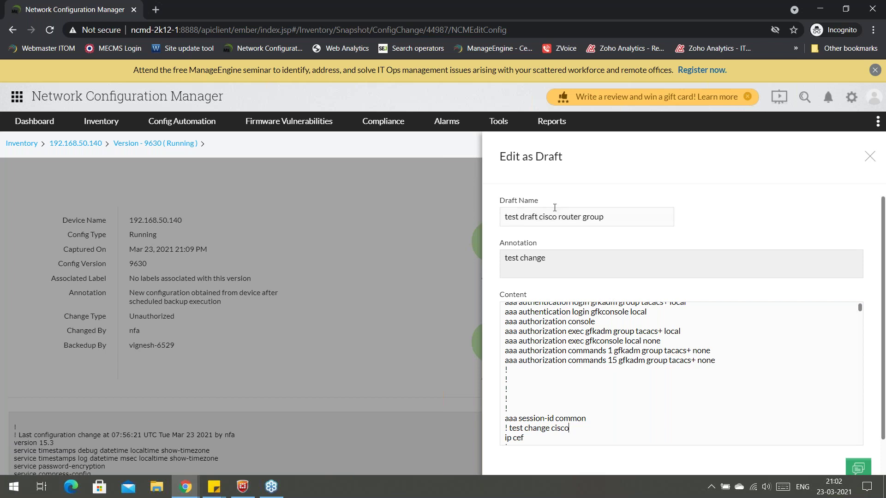
pyautogui.scroll(-1, 556, 205)
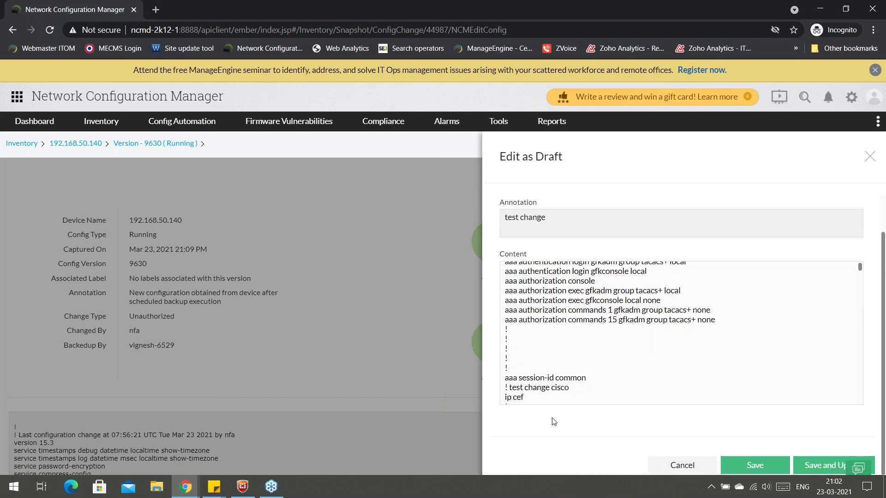
# Save the draft and send a running-config upload request to the administrators.
pyautogui.click(814, 466)
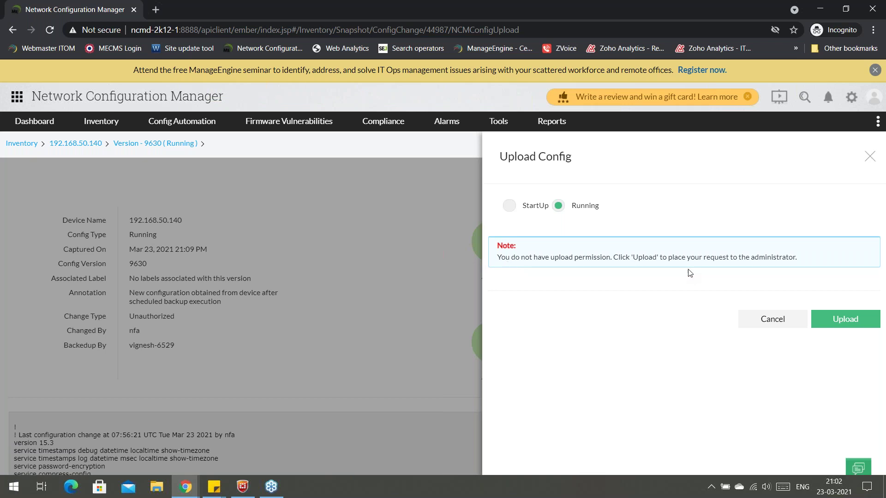
pyautogui.click(833, 326)
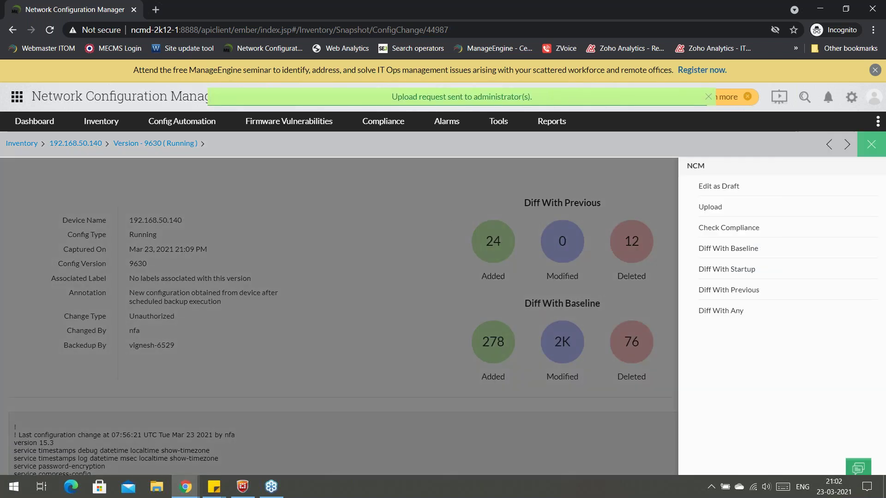
pyautogui.click(471, 212)
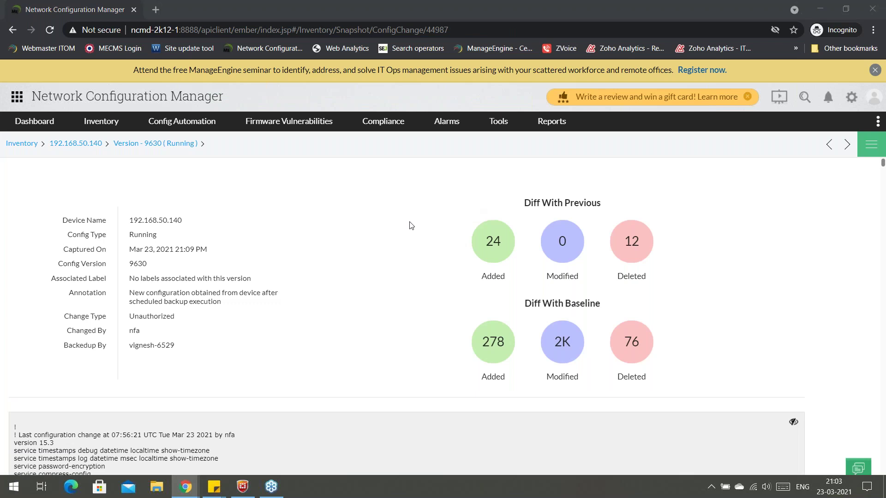
# In the administrator's window, open the Change Notifications rules list.
pyautogui.hotkey('alt', 'Tab')
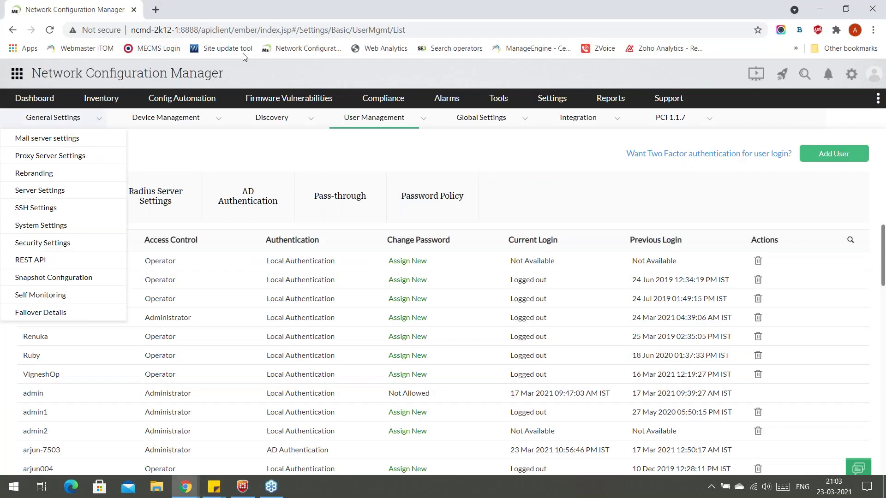
pyautogui.click(828, 75)
pyautogui.click(828, 75)
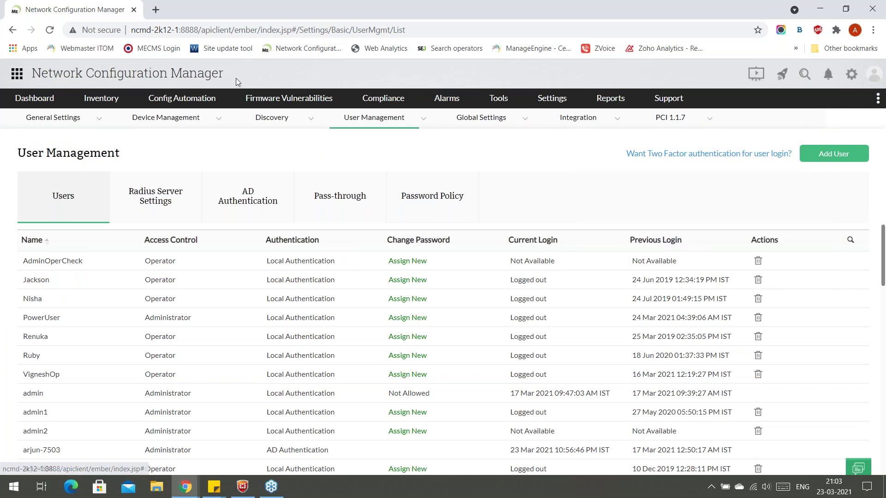
pyautogui.moveTo(205, 95)
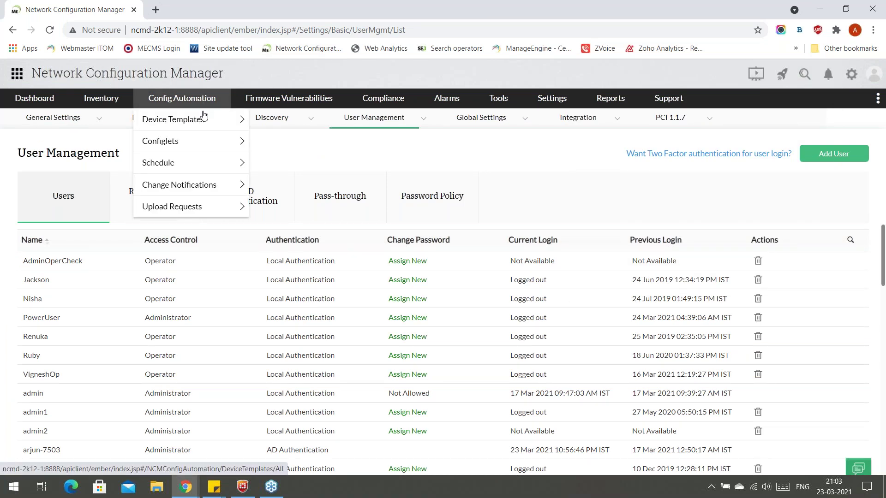
pyautogui.moveTo(198, 187)
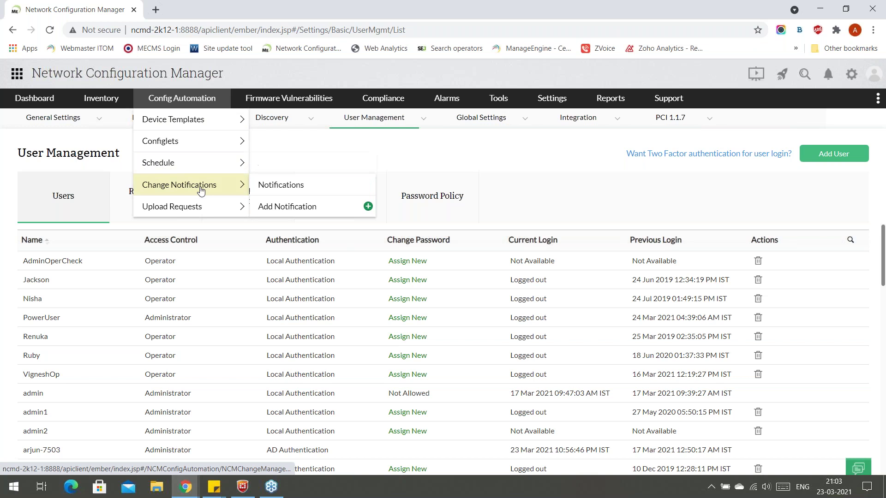
pyautogui.click(273, 188)
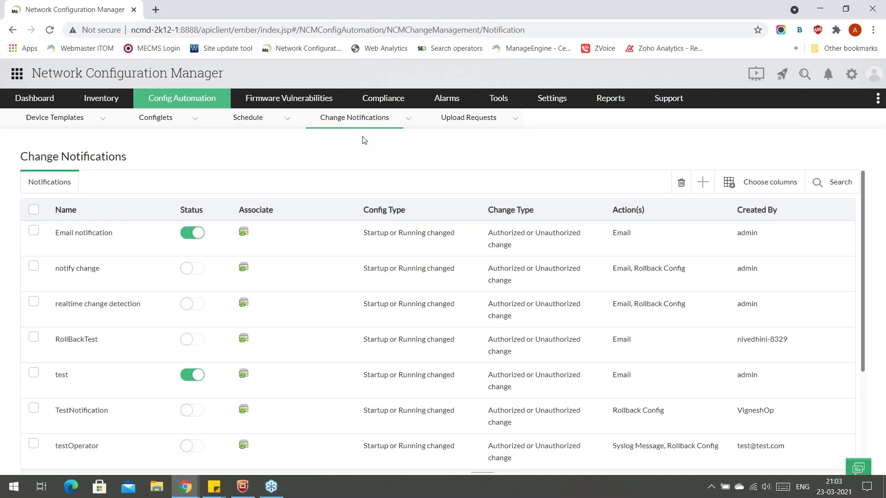
# Open Config Automation's pending upload requests list.
pyautogui.moveTo(205, 97)
pyautogui.moveTo(219, 189)
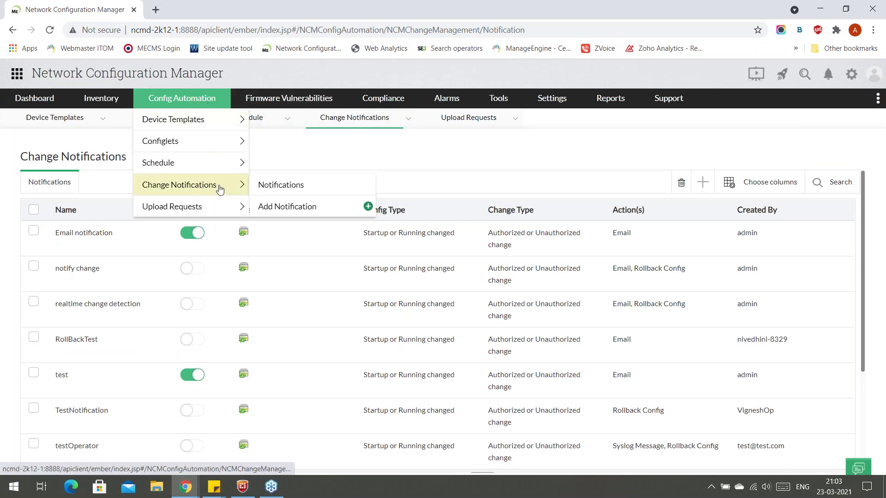
pyautogui.moveTo(224, 206)
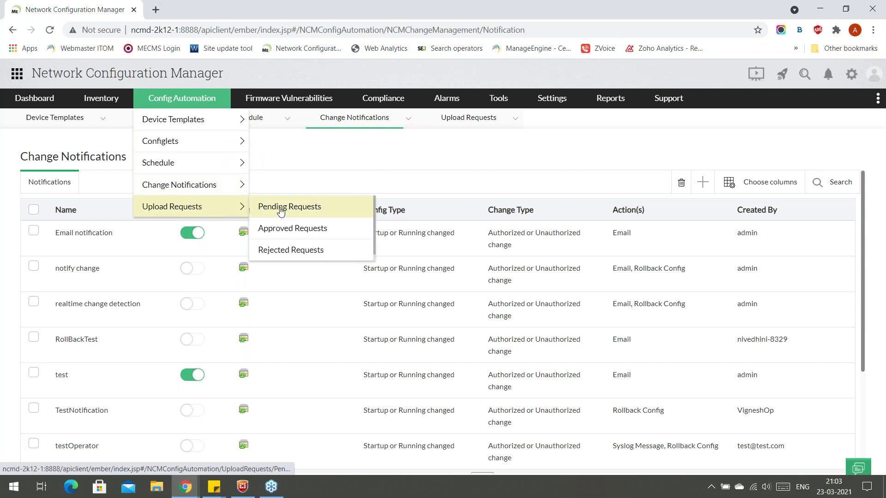
pyautogui.click(281, 211)
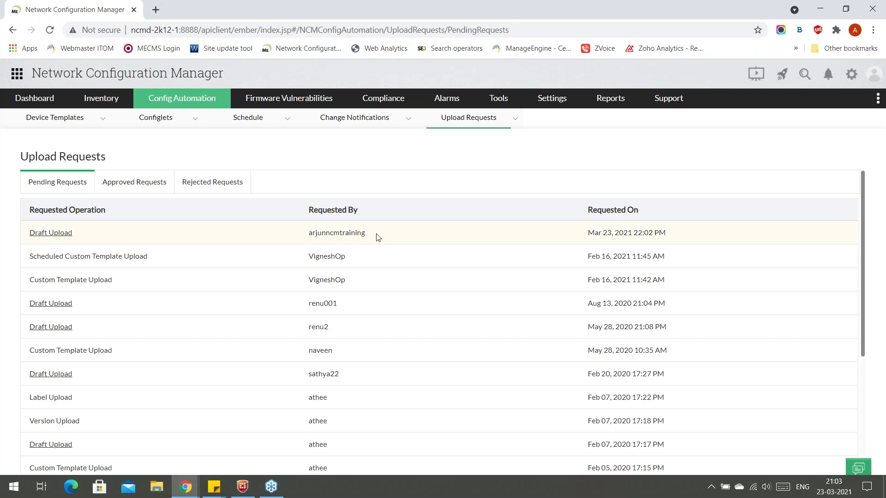
# Review the newest Draft Upload request and reject it, then switch to another window.
pyautogui.click(242, 238)
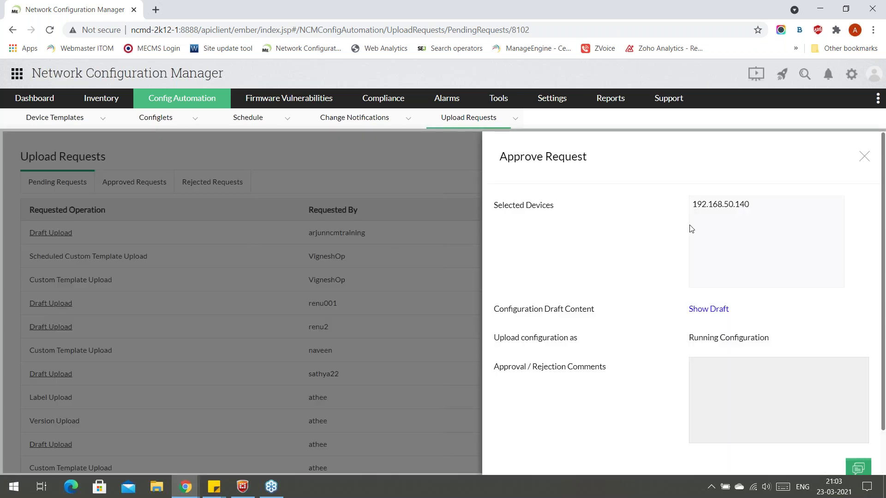
pyautogui.scroll(-2, 689, 229)
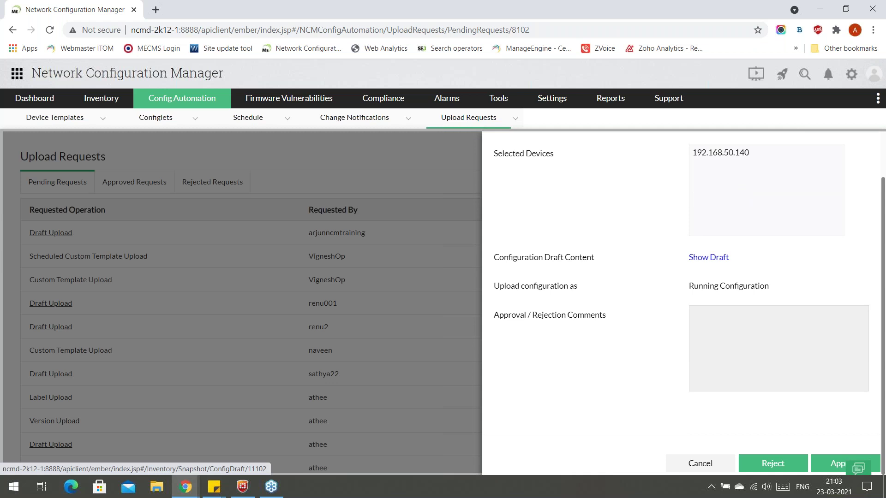
pyautogui.scroll(2, 681, 328)
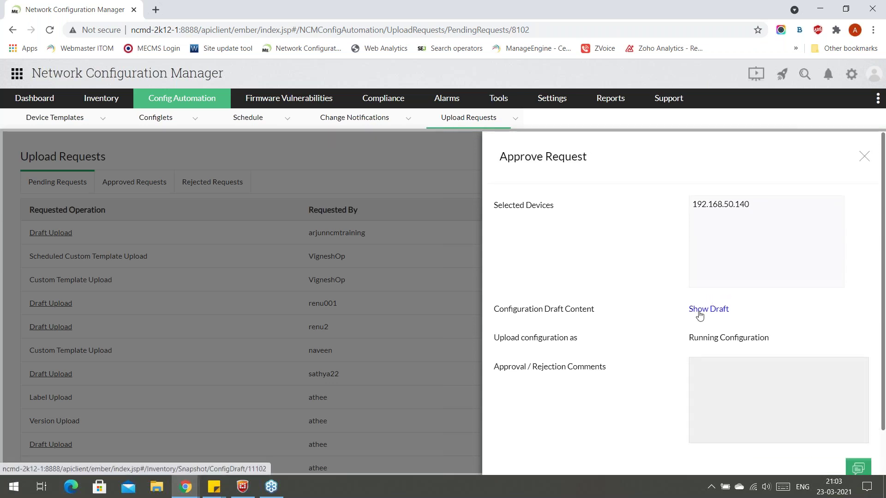
pyautogui.scroll(-2, 665, 326)
pyautogui.click(730, 321)
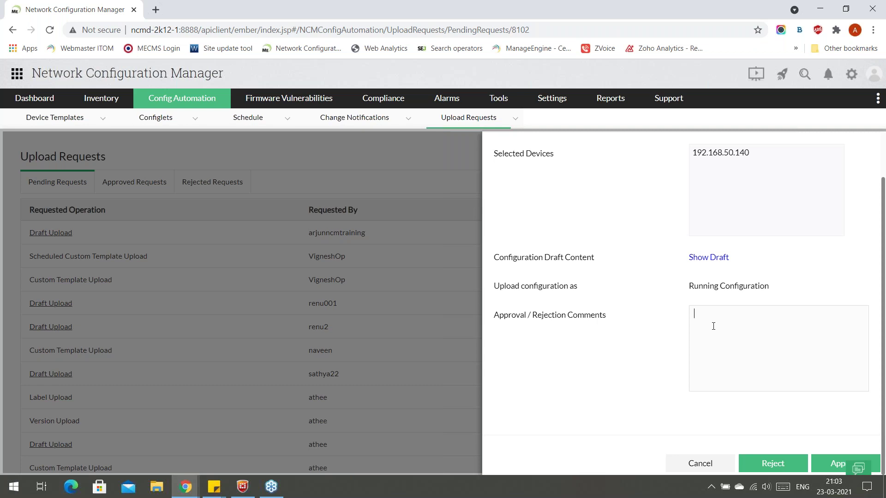
pyautogui.scroll(2, 706, 399)
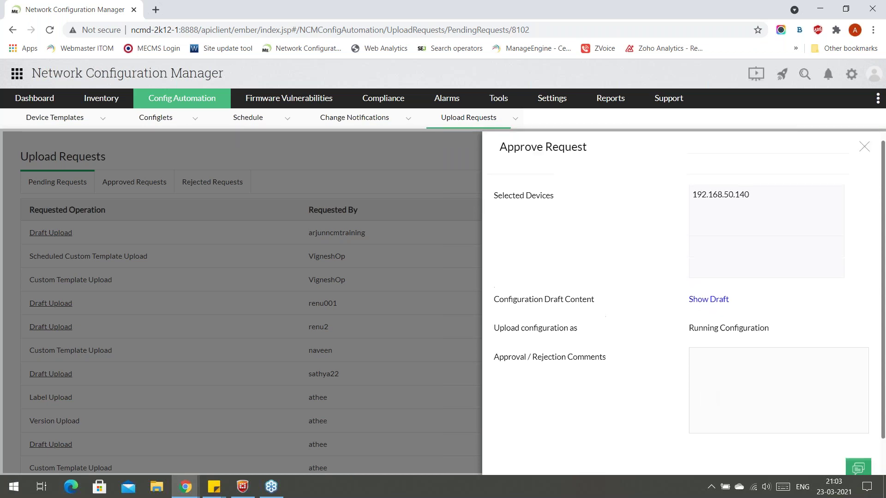
pyautogui.click(744, 375)
pyautogui.scroll(-1, 726, 386)
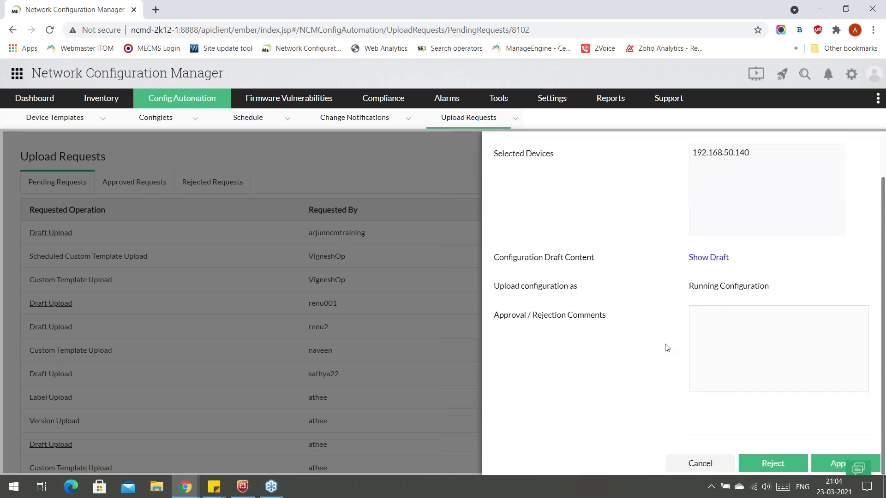
pyautogui.click(758, 463)
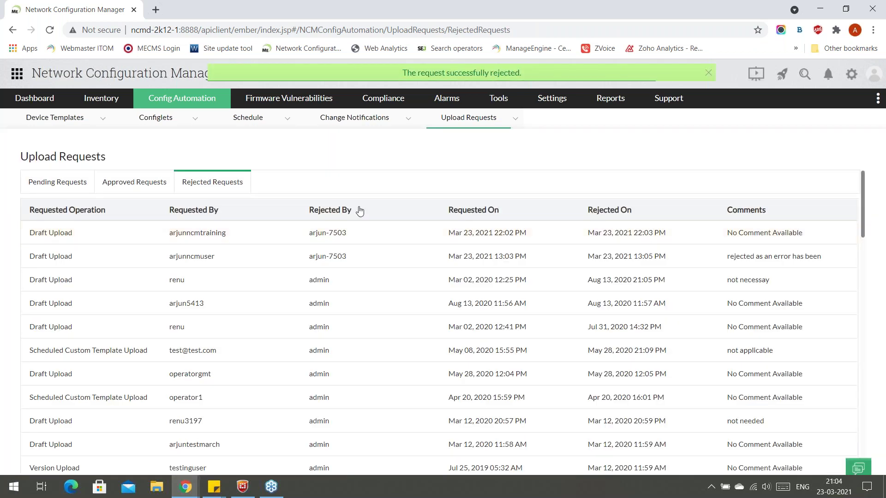
pyautogui.hotkey('alt', 'Tab')
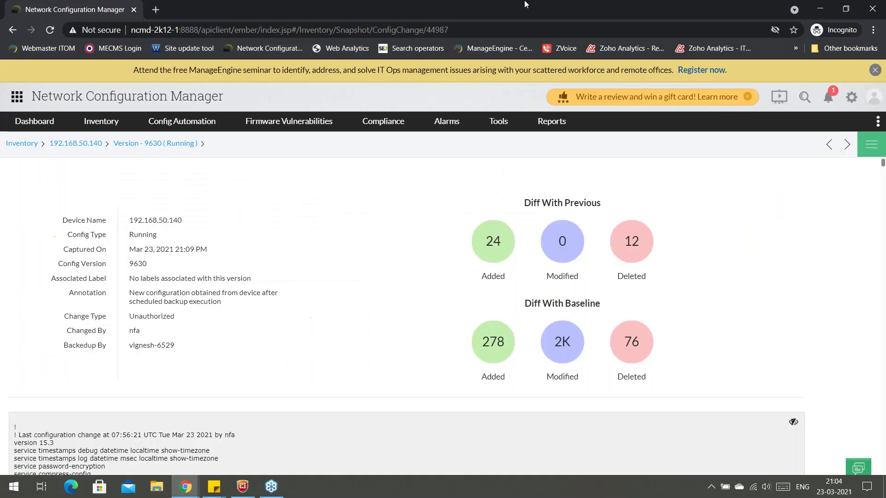
# Pass through the incognito config-change window to the Zoho Show Tools slide.
pyautogui.click(827, 98)
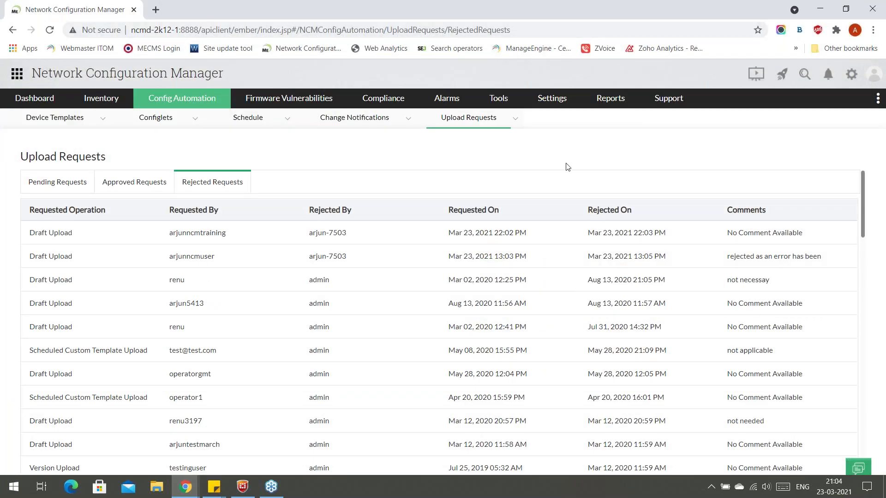
pyautogui.hotkey('alt', 'Tab')
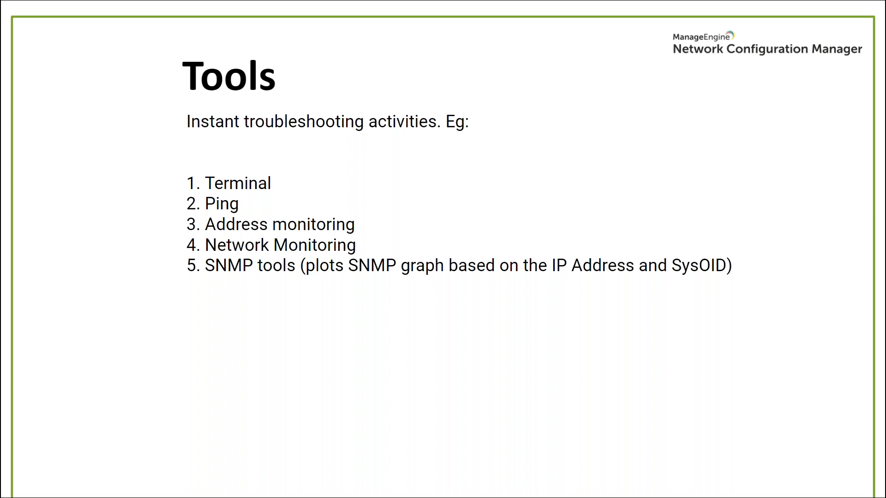
# Visit the Terminal, Ping, Address Monitoring, Network Monitoring and SNMP Tools pages in NCM.
pyautogui.hotkey('alt', 'Tab')
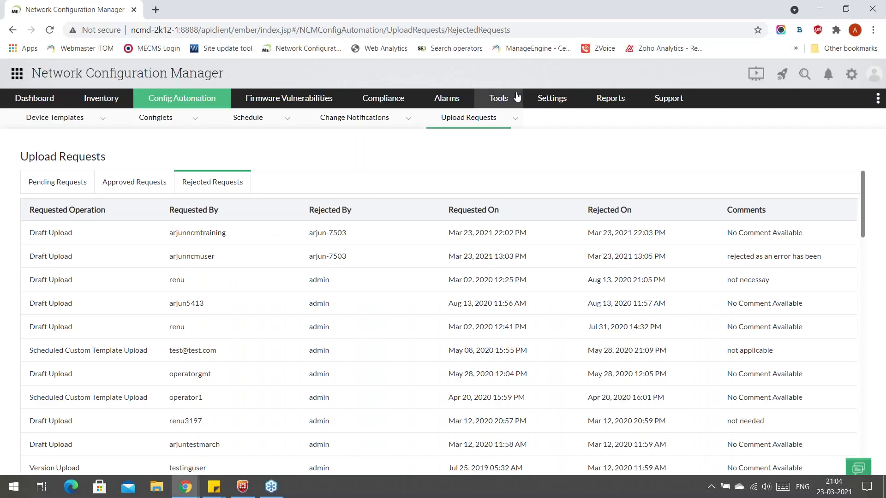
pyautogui.moveTo(517, 97)
pyautogui.click(512, 121)
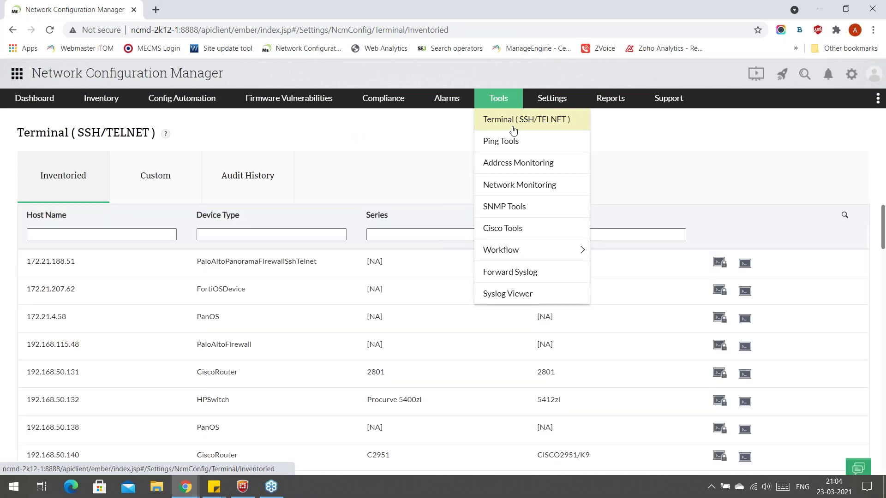
pyautogui.click(515, 145)
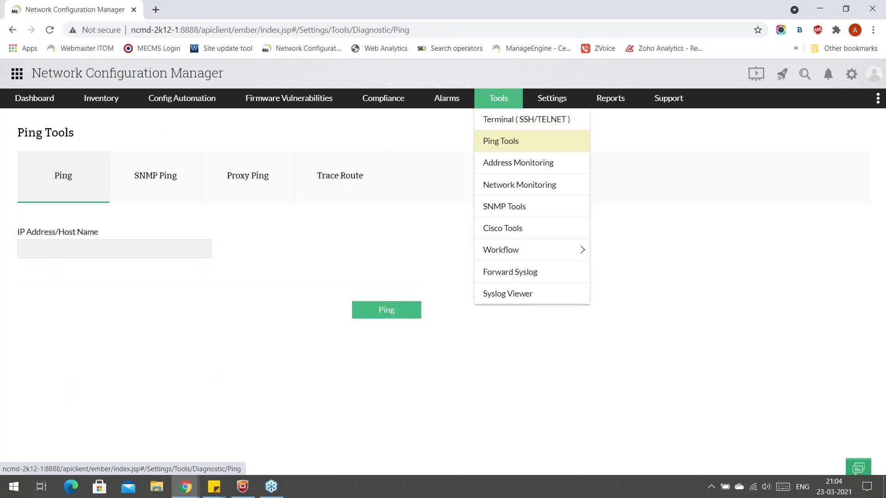
pyautogui.click(520, 163)
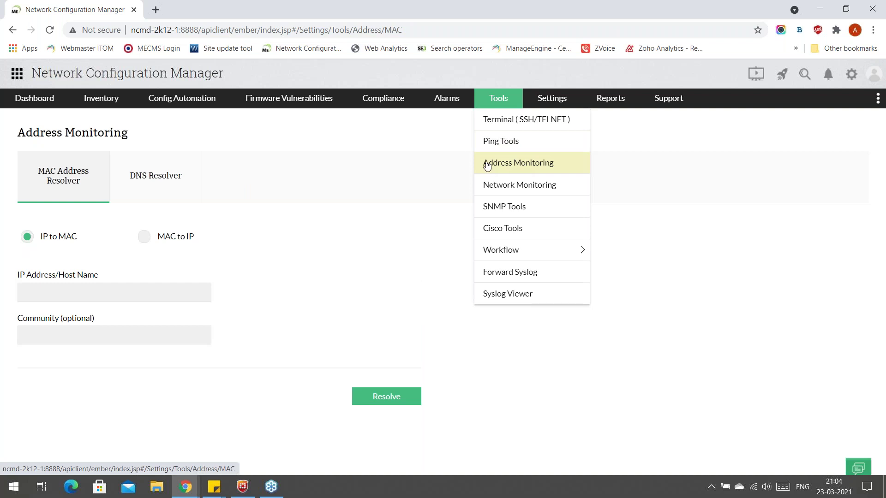
pyautogui.moveTo(498, 109)
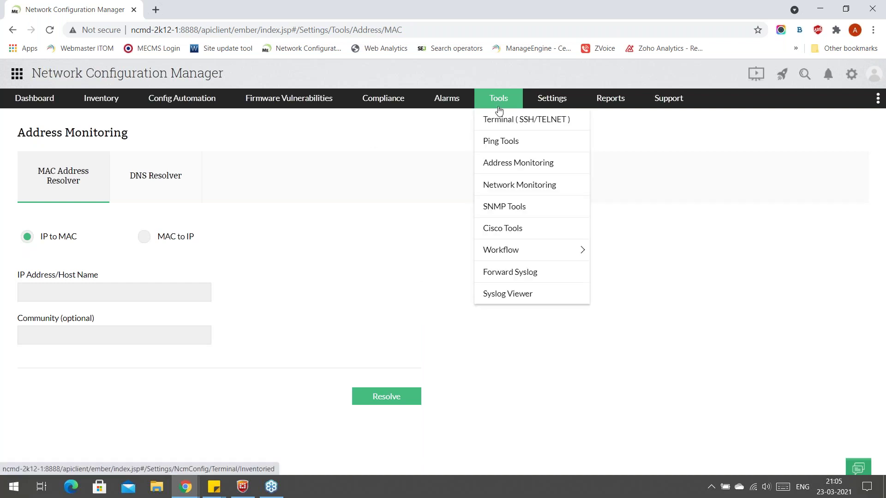
pyautogui.click(514, 189)
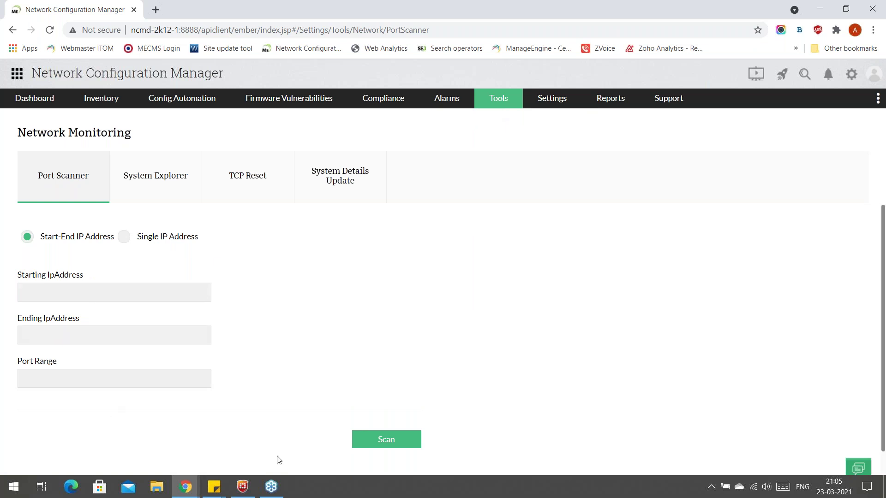
pyautogui.moveTo(500, 99)
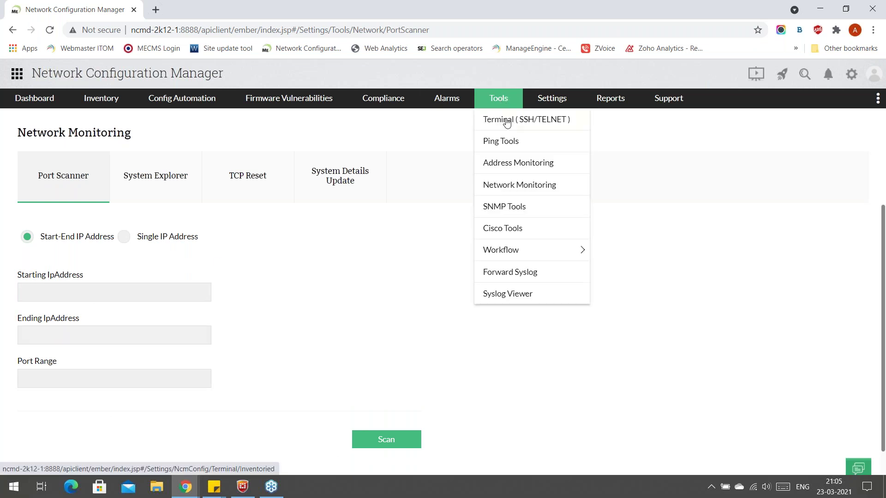
pyautogui.click(525, 212)
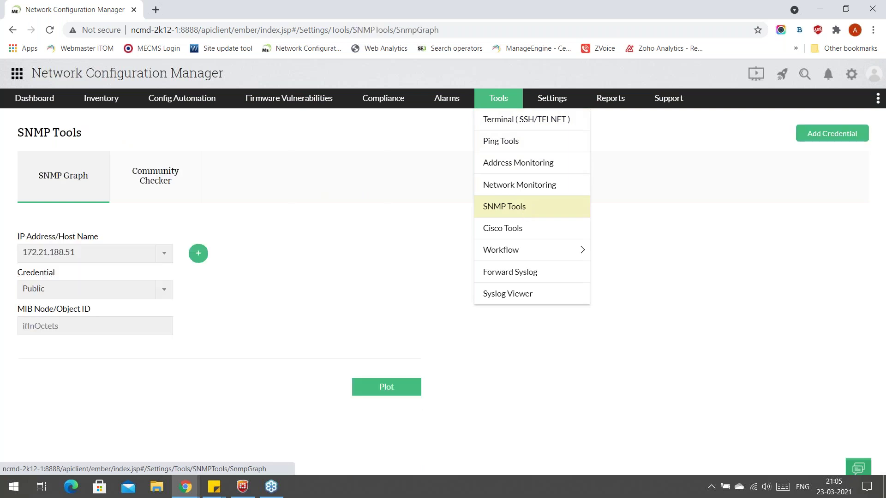
# Create new workflow Untitled One with a List All Processes task, then return to device inventory.
pyautogui.moveTo(519, 252)
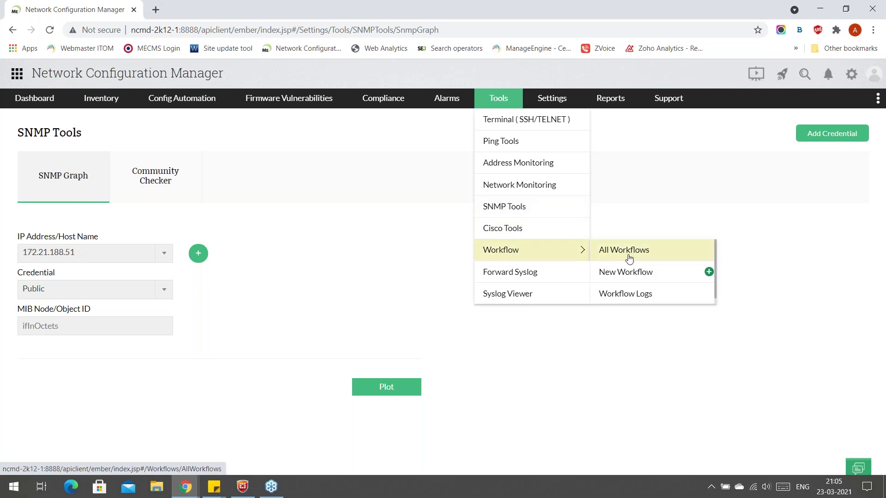
pyautogui.click(640, 273)
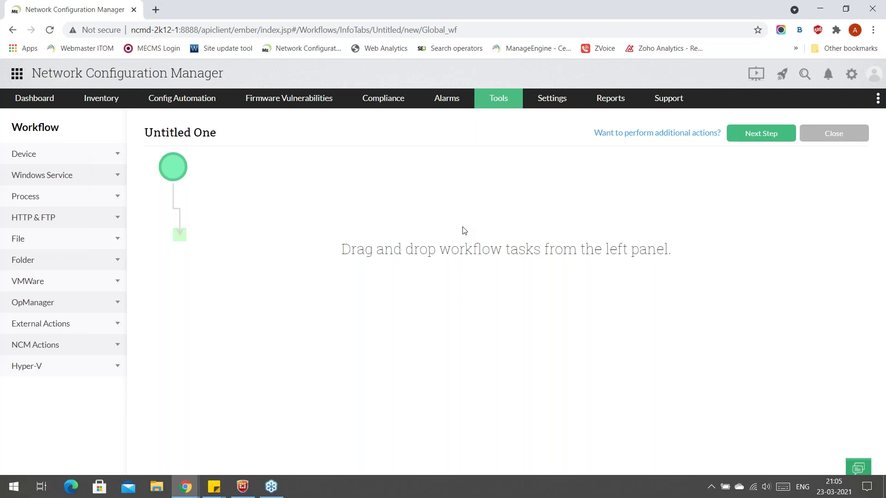
pyautogui.click(66, 205)
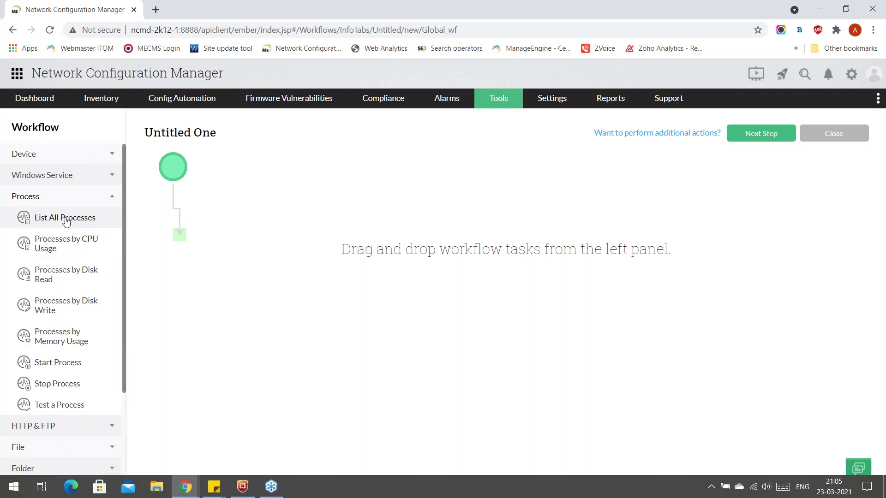
pyautogui.moveTo(74, 221); pyautogui.dragTo(180, 235)
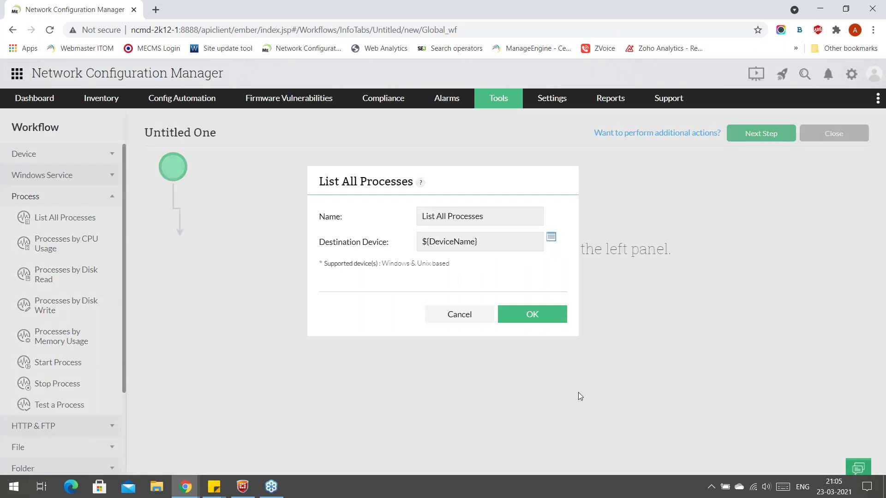
pyautogui.click(515, 320)
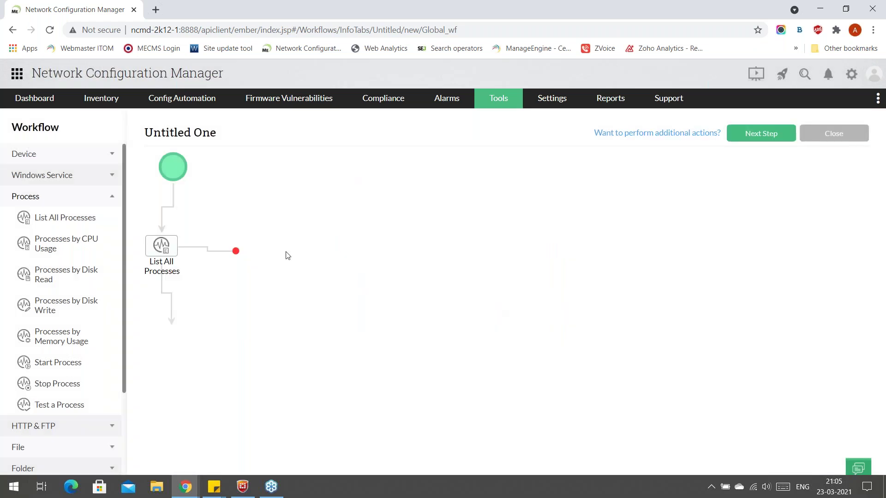
pyautogui.click(92, 203)
pyautogui.moveTo(107, 100)
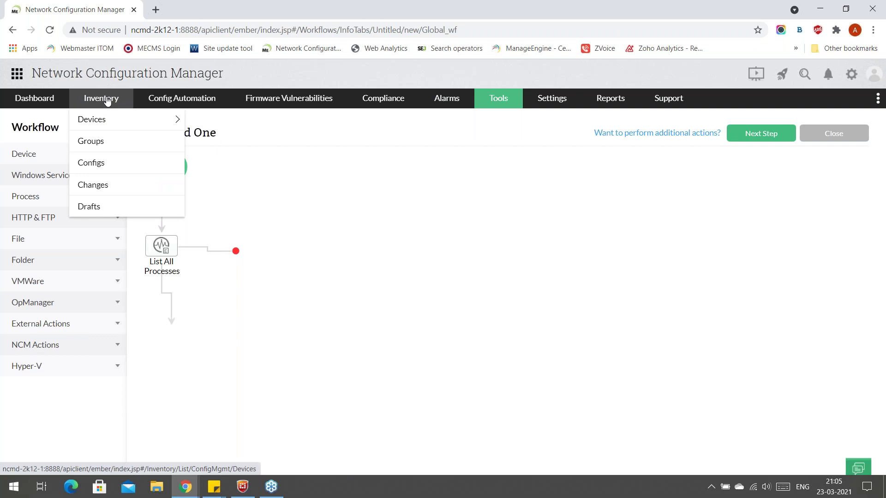
pyautogui.click(107, 101)
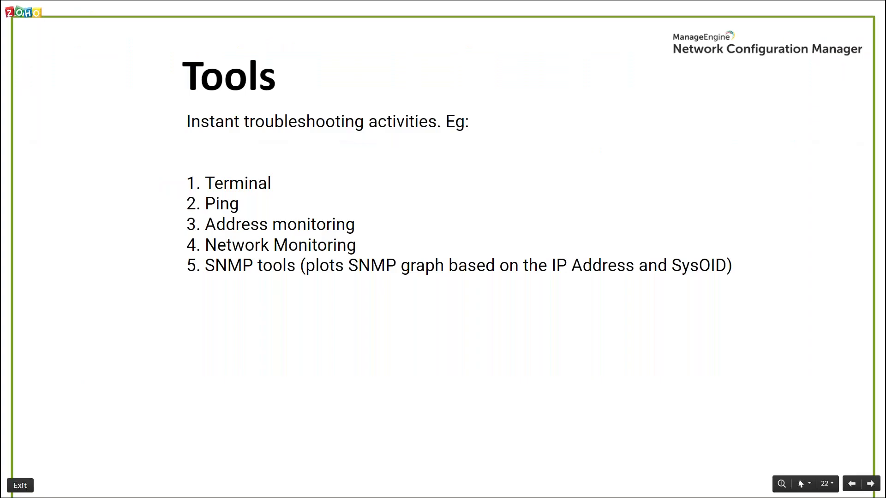
# Advance the slideshow to slide 23, Schedules, and return to the NCM Inventory page.
pyautogui.press('Right')
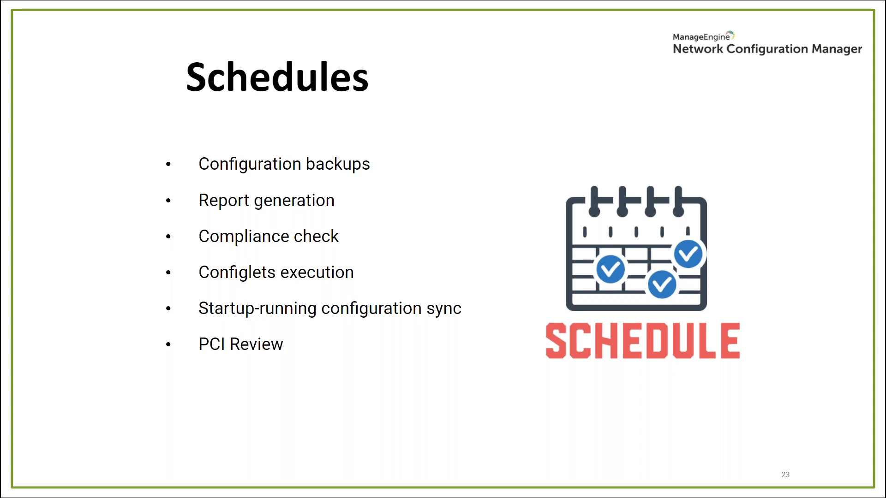
pyautogui.hotkey('alt', 'Tab')
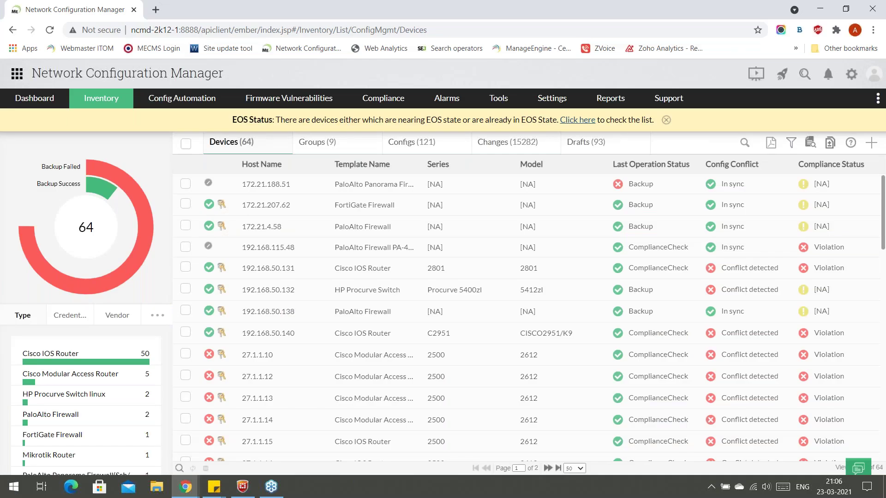
# From the Config Automation schedule list, start a new schedule defaulting to Configuration Backup.
pyautogui.moveTo(209, 103)
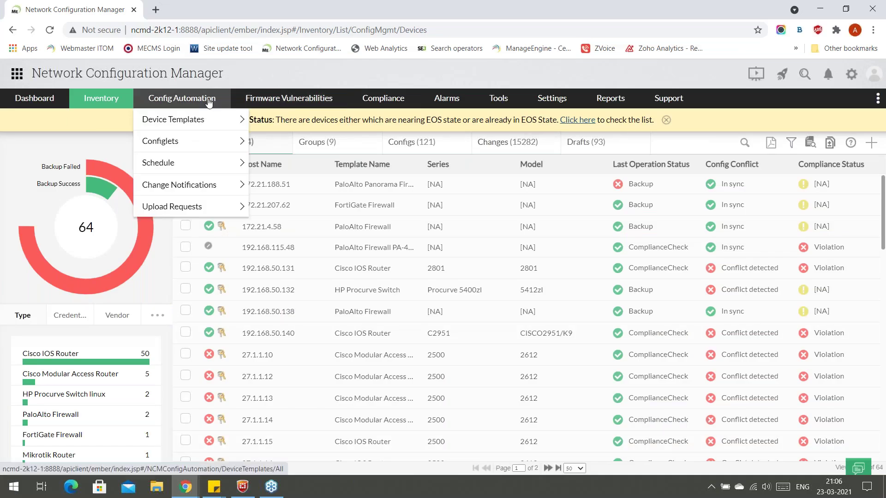
pyautogui.moveTo(204, 166)
pyautogui.click(297, 167)
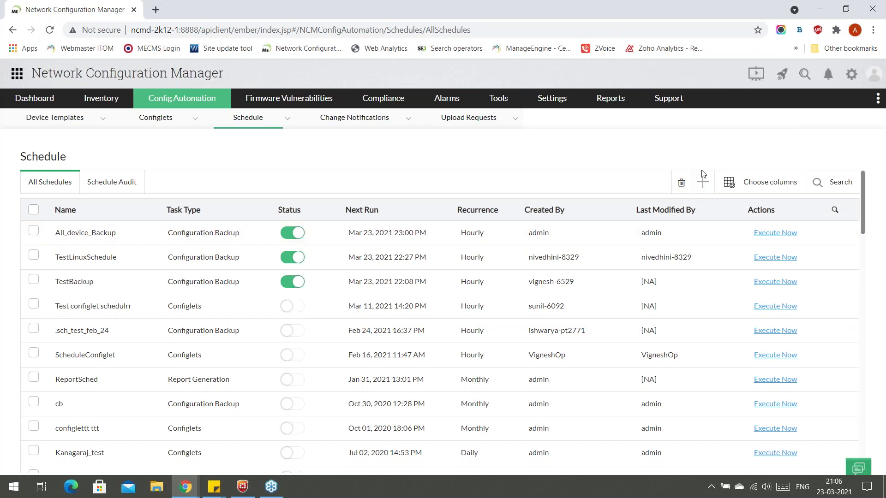
pyautogui.click(707, 182)
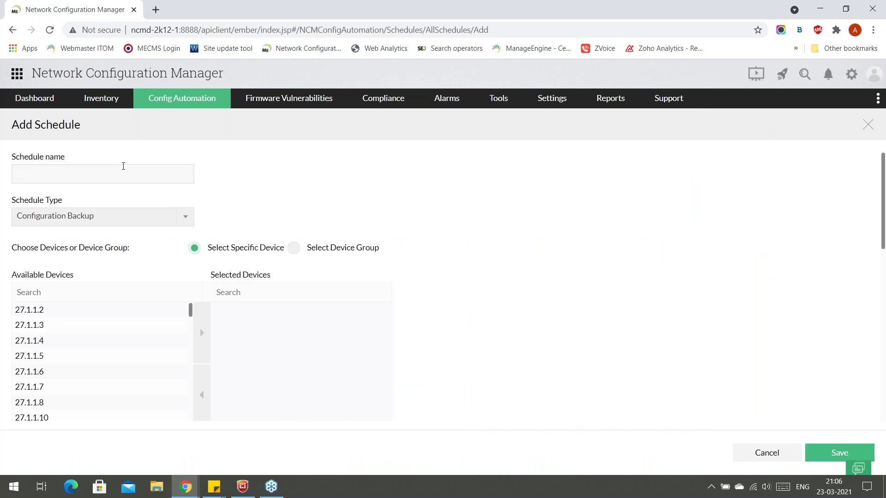
# Name the schedule 'test schedule' and keep Configuration Backup as its type.
pyautogui.click(117, 173)
pyautogui.write('test schedule')
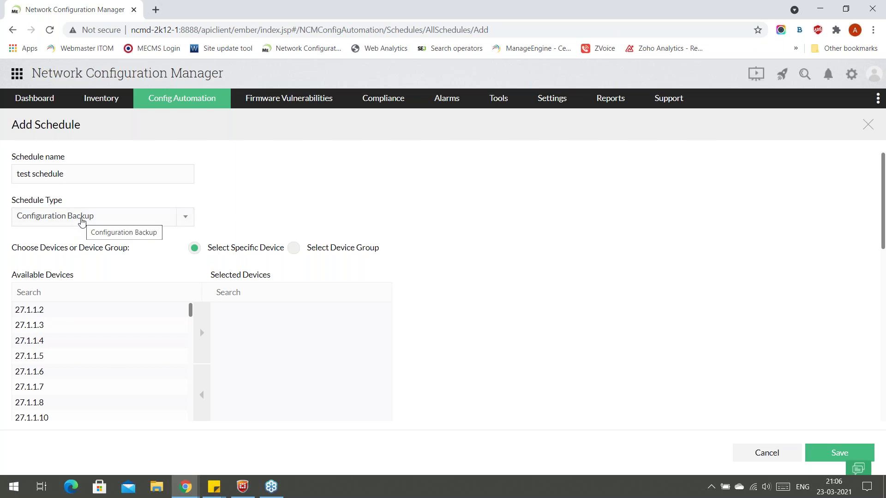
pyautogui.click(82, 218)
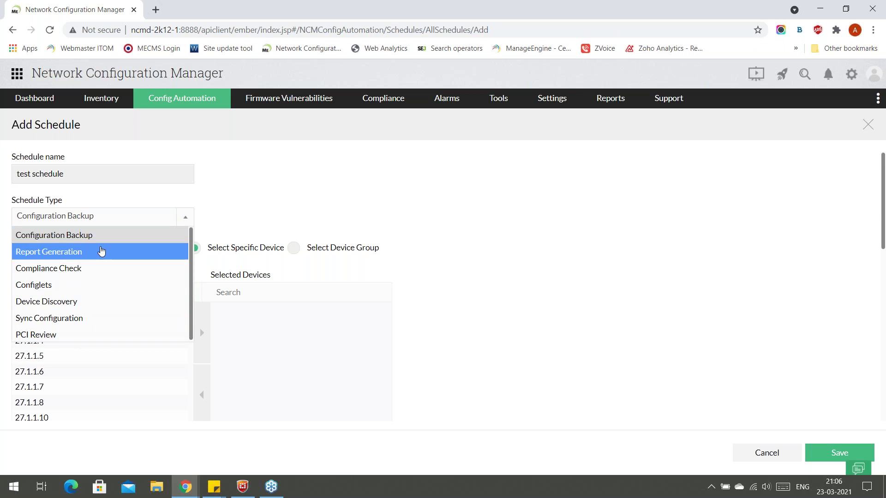
pyautogui.click(109, 236)
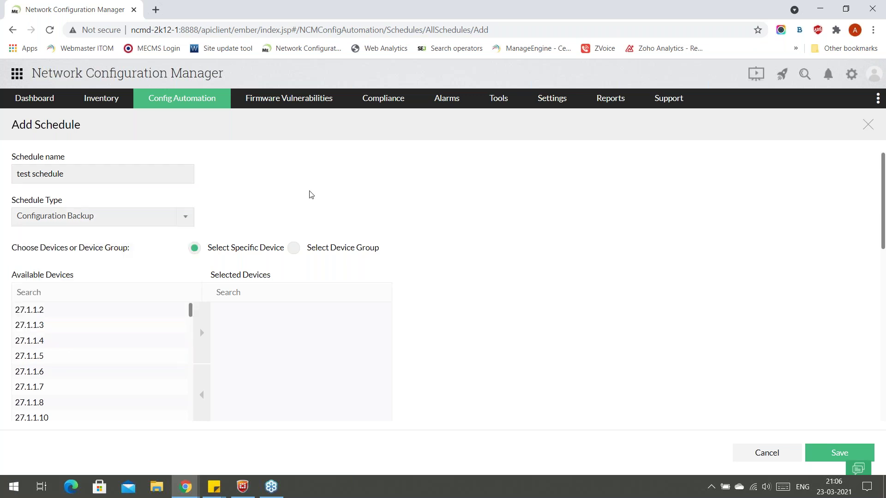
# Try selecting devices 27.1.1.3 and 27.1.1.5, then target the All Devices Group instead.
pyautogui.scroll(-5, 104, 313)
pyautogui.scroll(5, 104, 314)
pyautogui.click(106, 335)
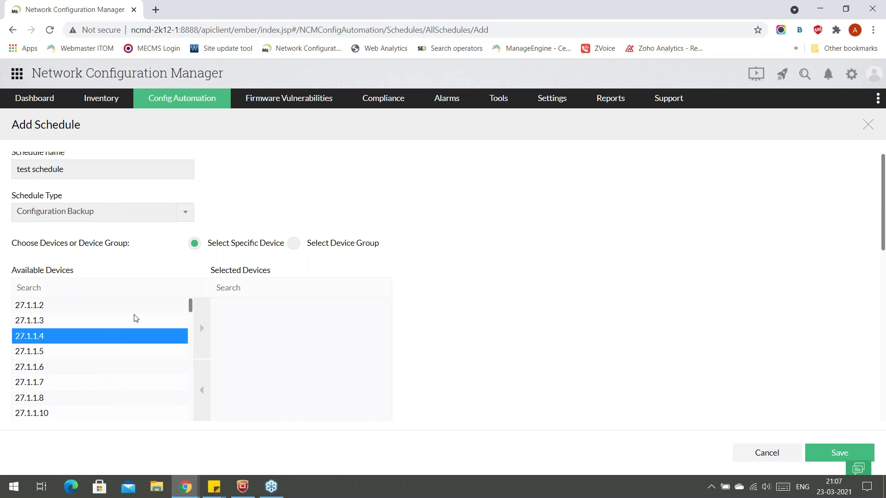
pyautogui.click(135, 320)
pyautogui.click(202, 328)
pyautogui.click(114, 339)
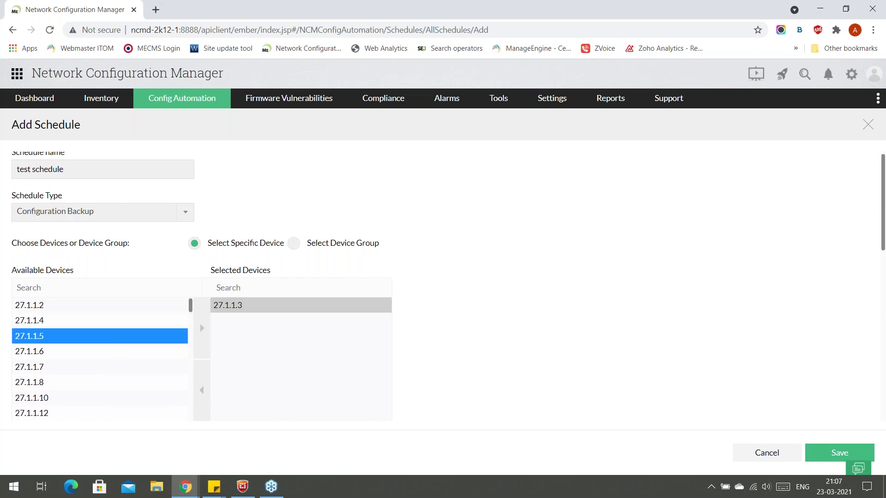
pyautogui.click(202, 328)
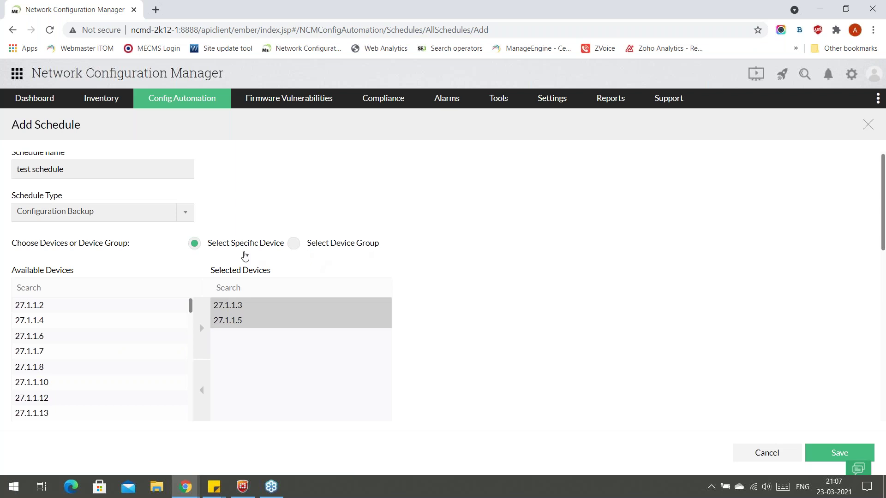
pyautogui.click(294, 243)
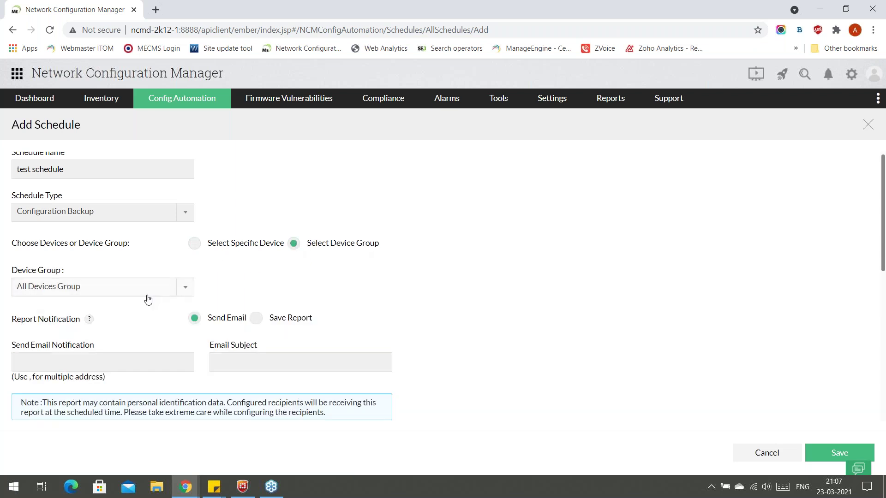
pyautogui.scroll(-3, 173, 286)
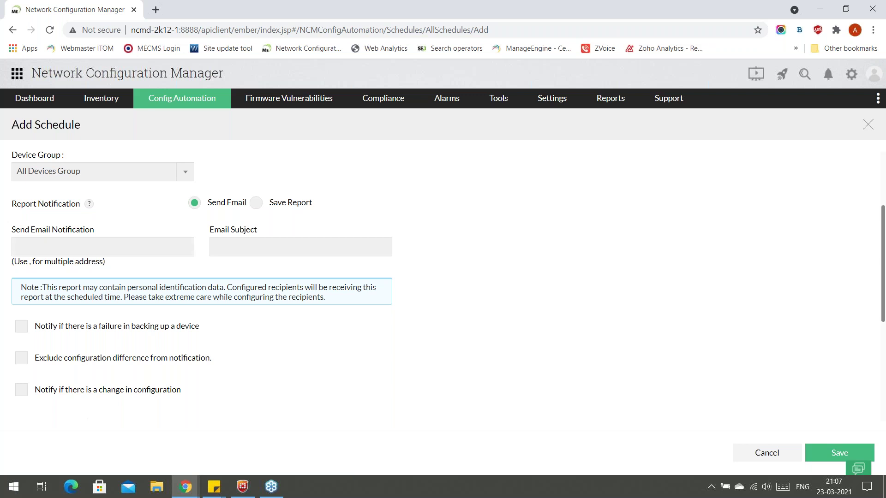
pyautogui.moveTo(89, 205)
pyautogui.click(256, 203)
pyautogui.click(203, 209)
pyautogui.click(100, 245)
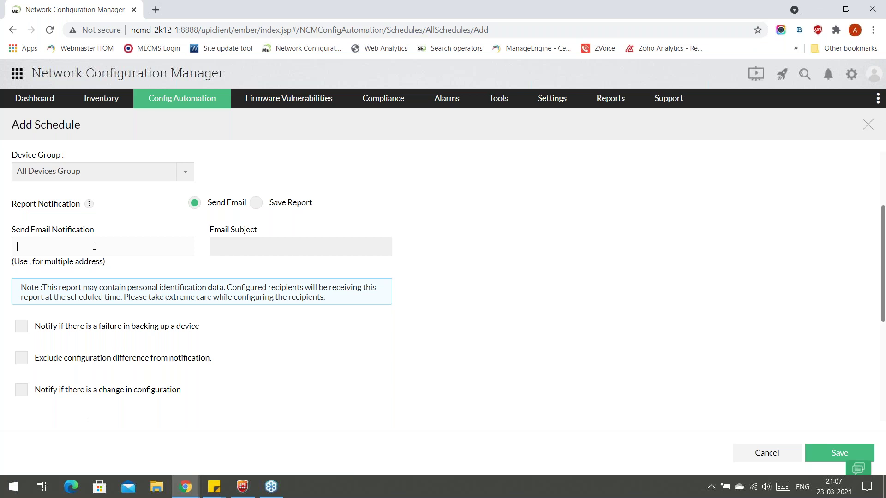
pyautogui.click(265, 247)
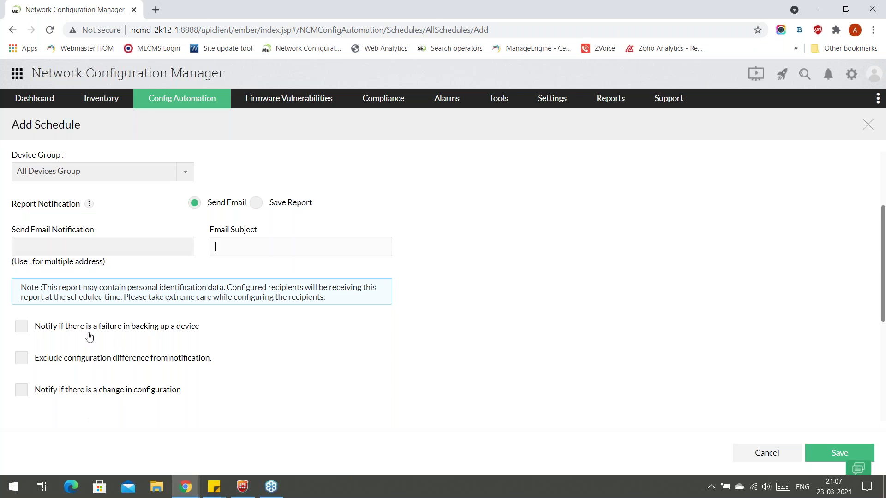
pyautogui.scroll(-3, 67, 331)
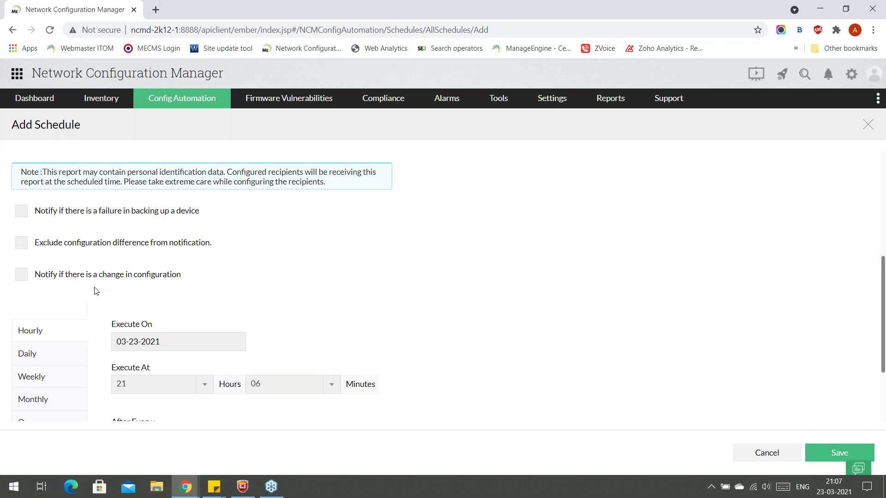
# Preview Daily, Weekly and Monthly recurrence, settle on Hourly, and cancel the Add Schedule form.
pyautogui.scroll(-1, 191, 291)
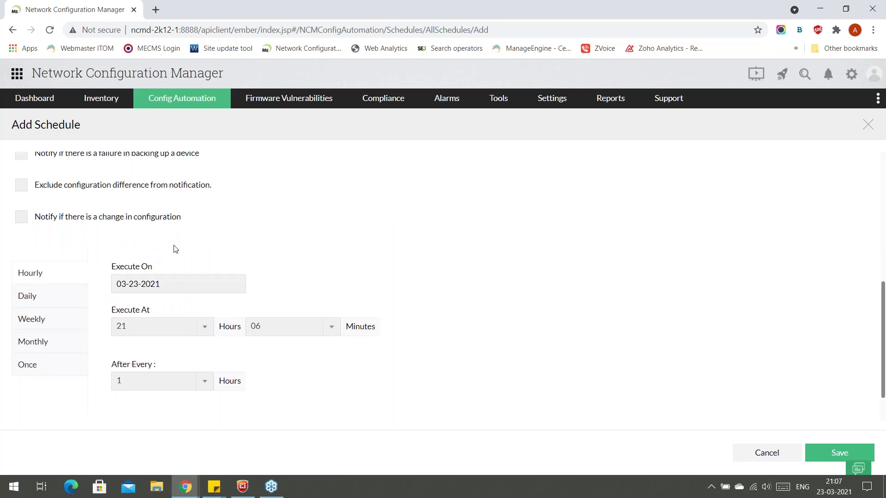
pyautogui.scroll(2, 182, 244)
pyautogui.scroll(-3, 49, 267)
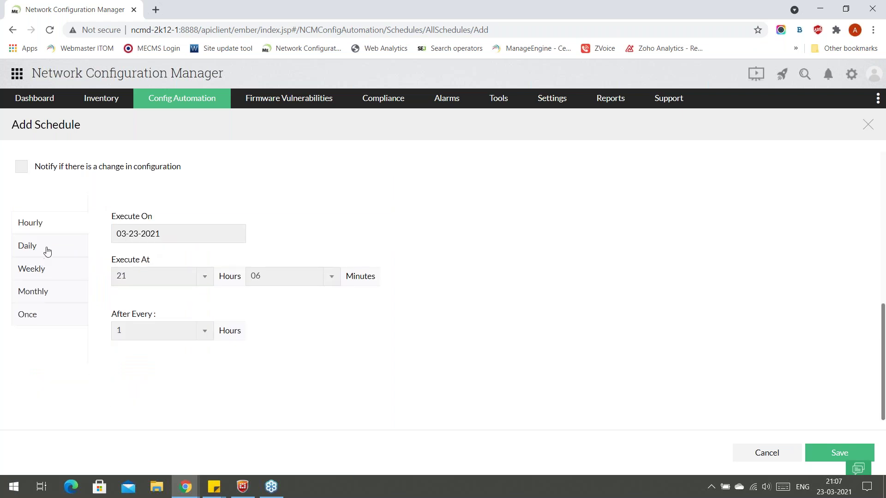
pyautogui.click(45, 249)
pyautogui.click(49, 291)
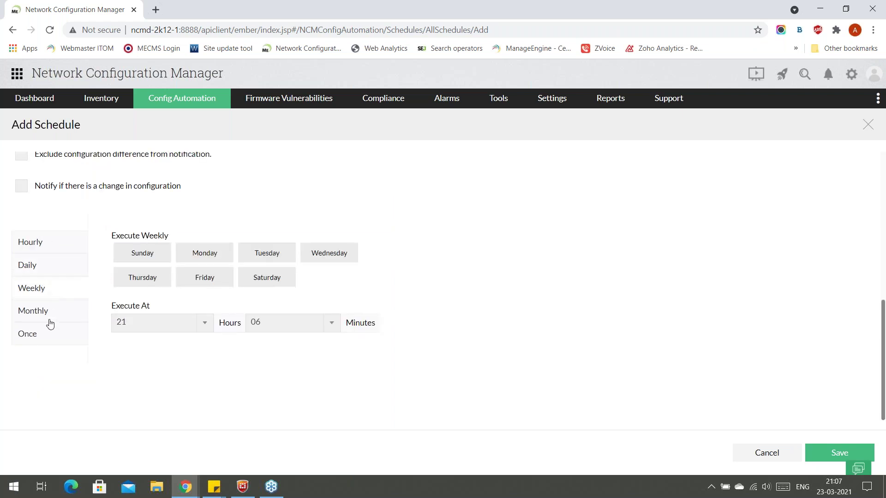
pyautogui.click(47, 317)
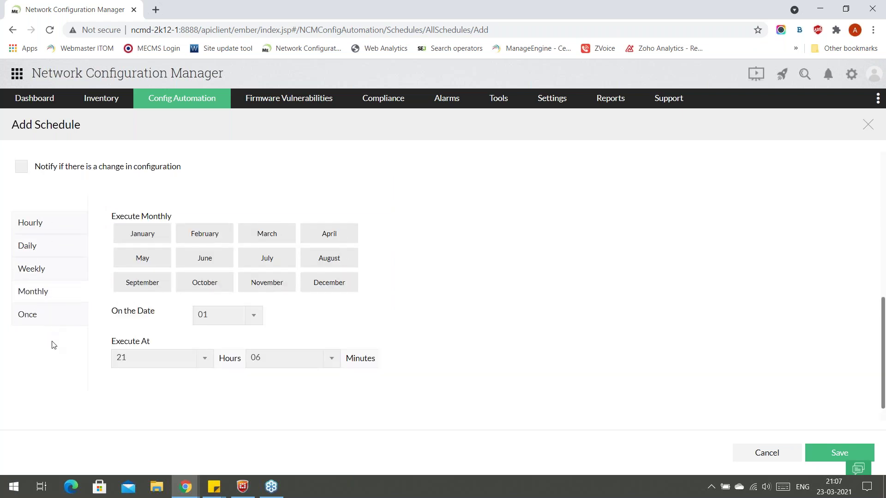
pyautogui.click(49, 276)
pyautogui.click(50, 268)
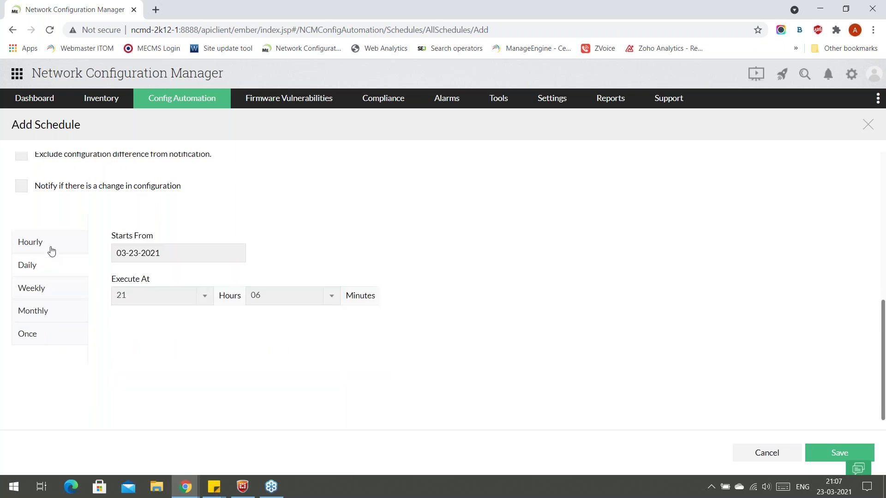
pyautogui.click(49, 248)
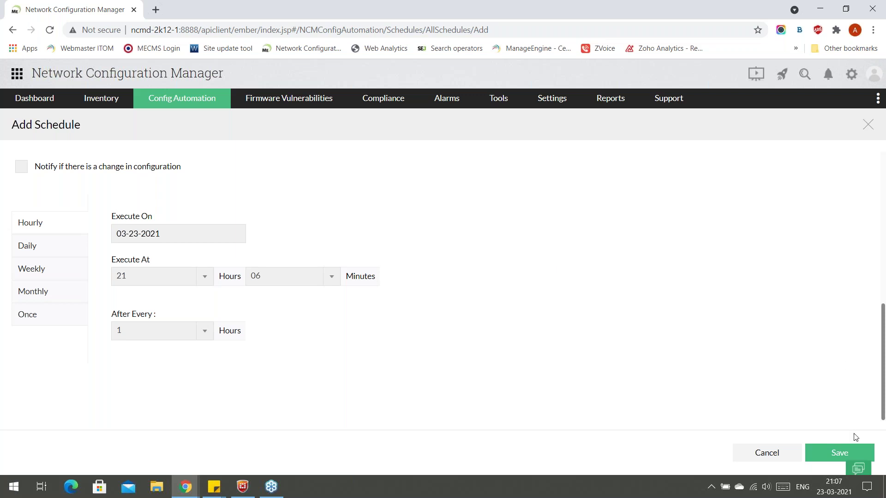
pyautogui.click(780, 454)
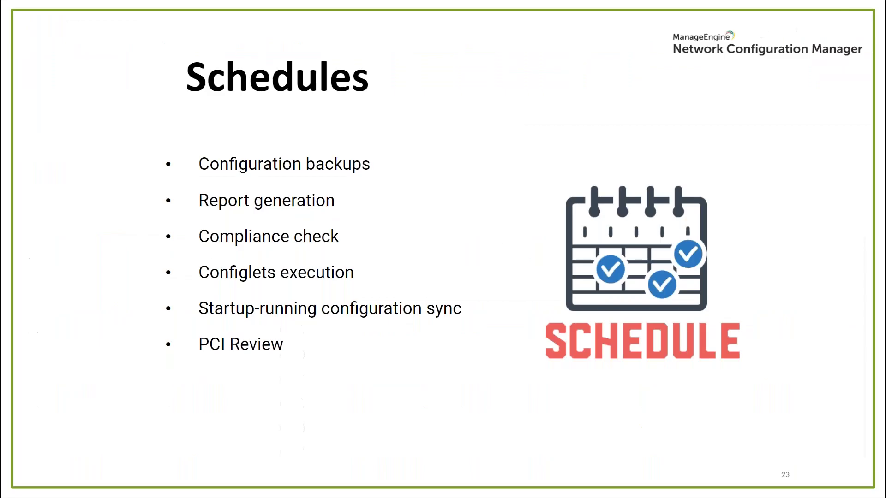
# Advance to the Configuration search slide, then bring up NCM's global search panel.
pyautogui.press('Right')
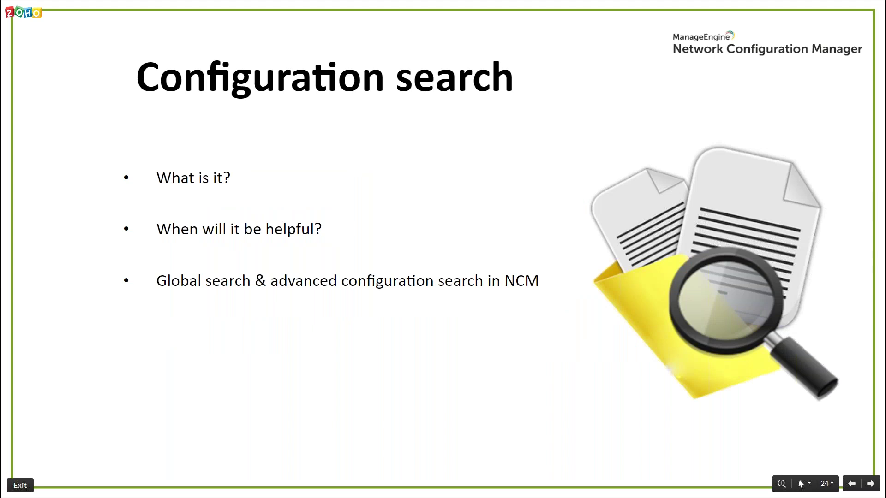
pyautogui.hotkey('alt', 'Tab')
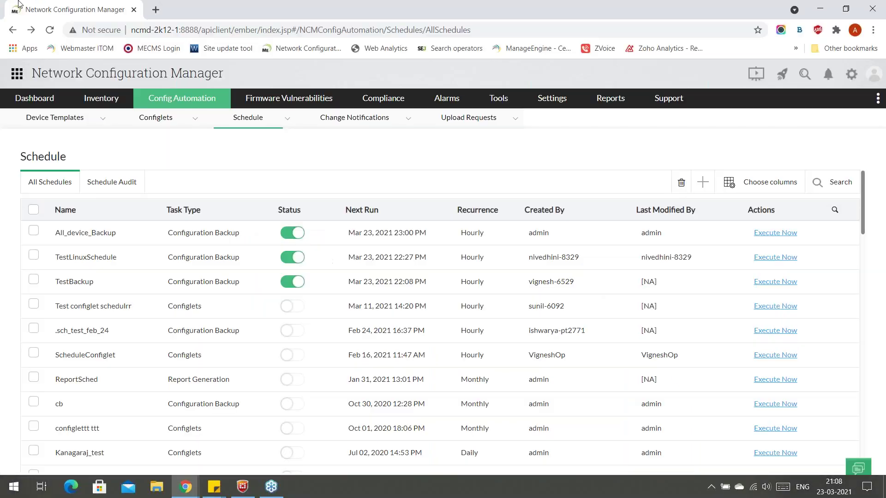
pyautogui.click(805, 75)
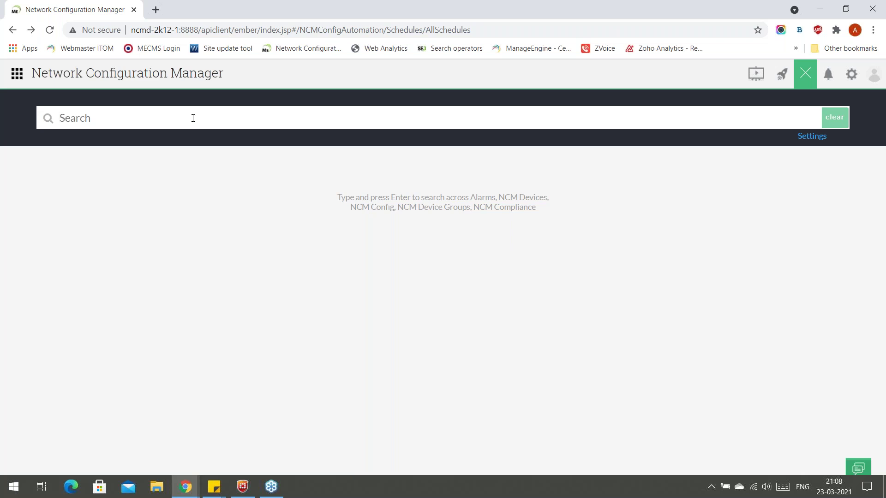
# Search globally for 'public', review the 14 NCM Config matches, and close the search.
pyautogui.write('public')
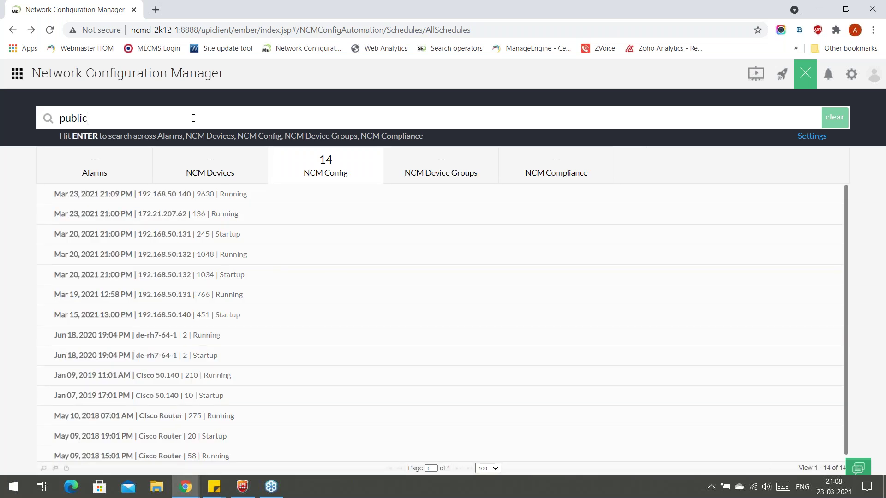
pyautogui.scroll(-1, 187, 237)
pyautogui.scroll(1, 189, 248)
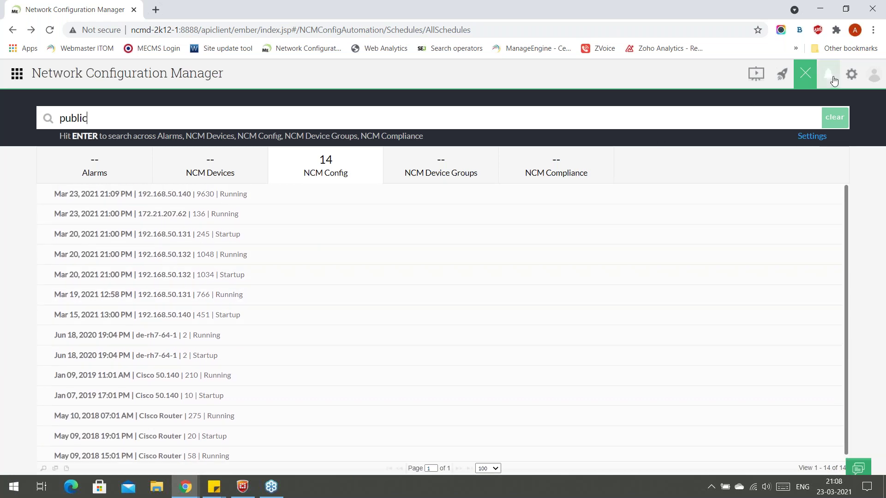
pyautogui.click(806, 79)
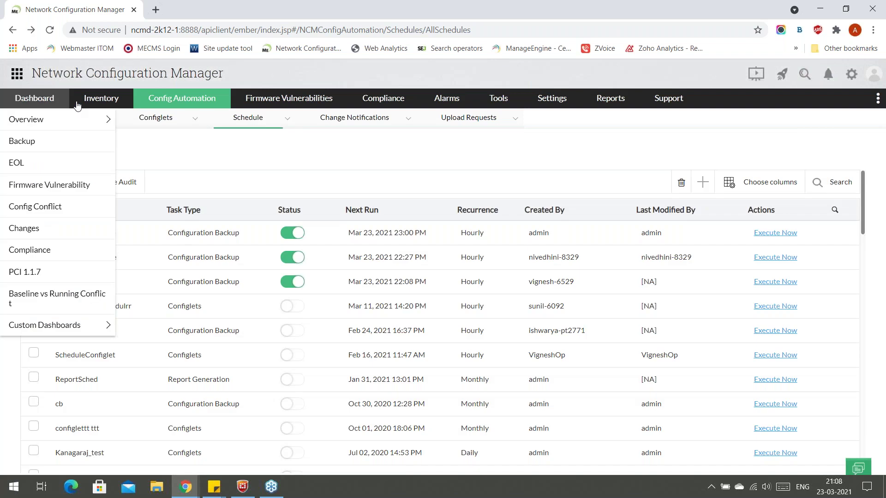
# Return to the inventory device list, then advance the slideshow to slide 25, Exclude criteria.
pyautogui.click(106, 119)
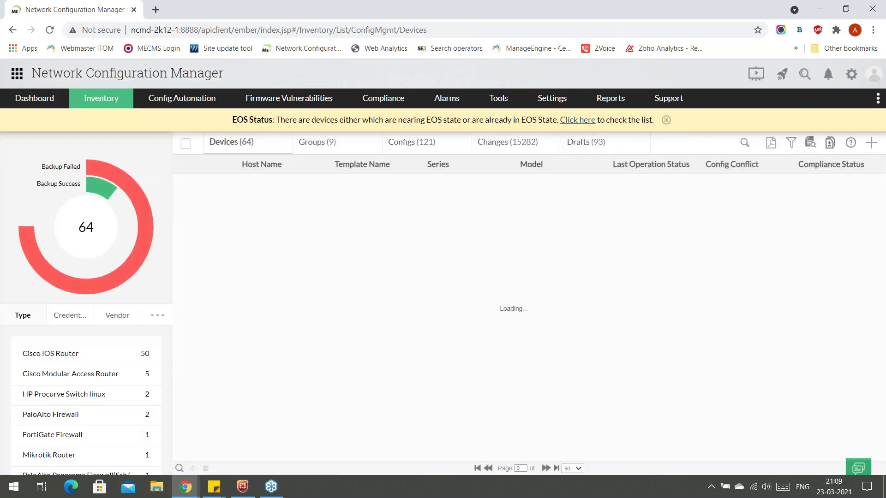
pyautogui.hotkey('alt', 'Tab')
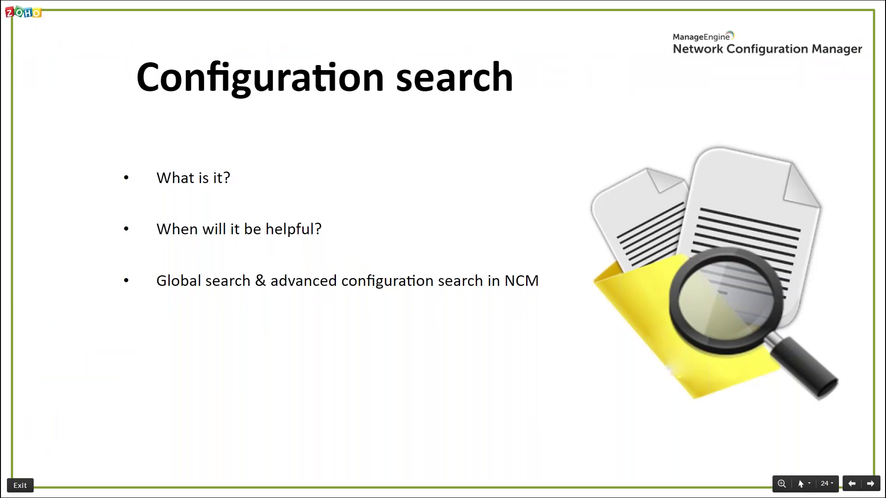
pyautogui.press('Right')
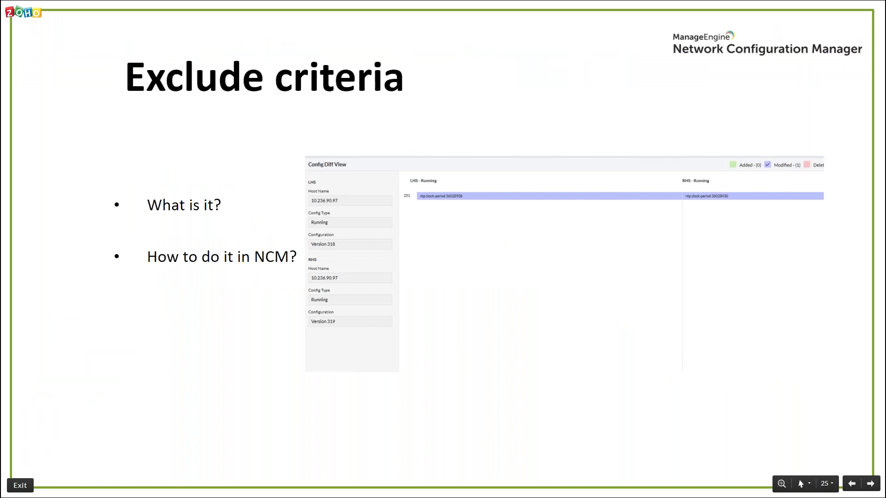
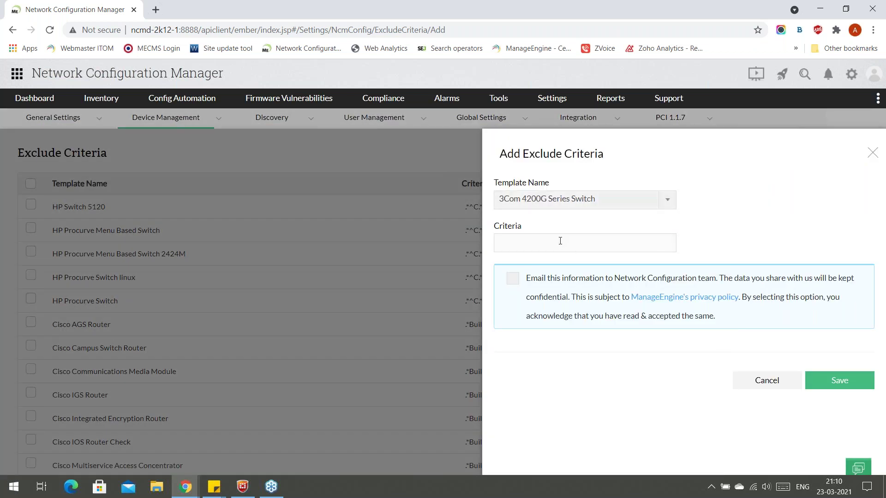
# Try 3Com 4500 Series Switch as the exclude-criteria template, then discard the form unsaved.
pyautogui.click(555, 201)
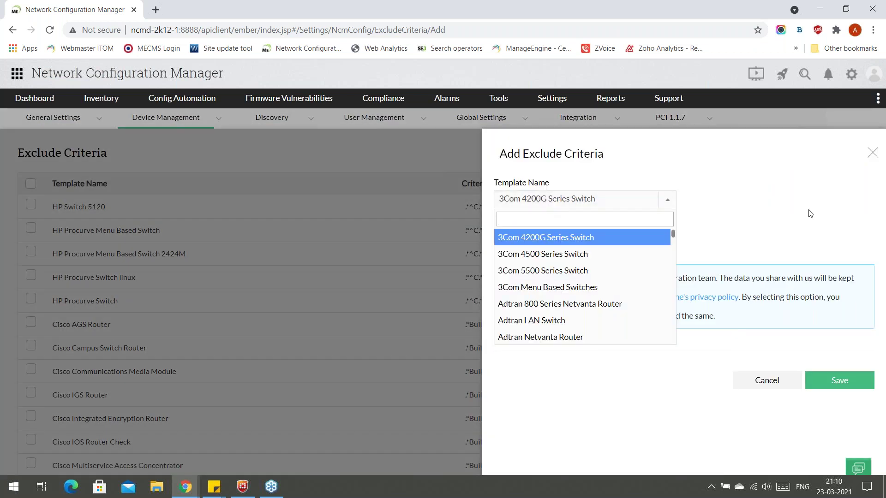
pyautogui.click(584, 242)
pyautogui.click(588, 201)
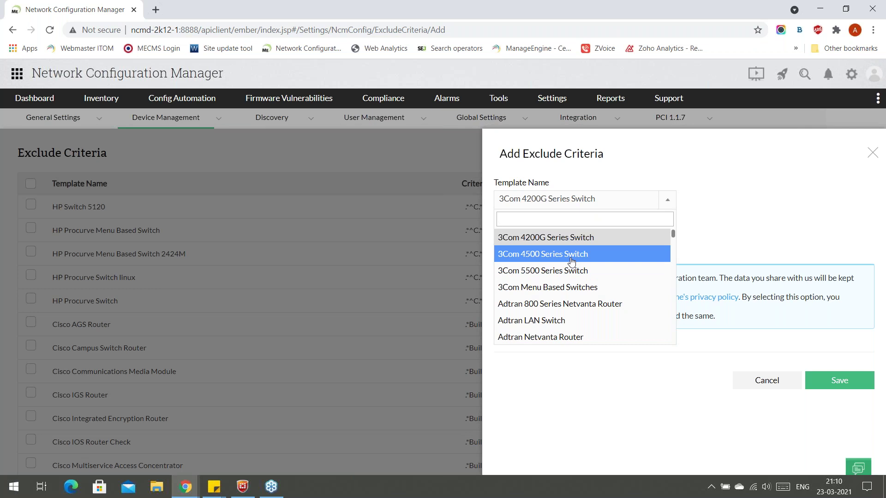
pyautogui.click(572, 261)
pyautogui.click(665, 234)
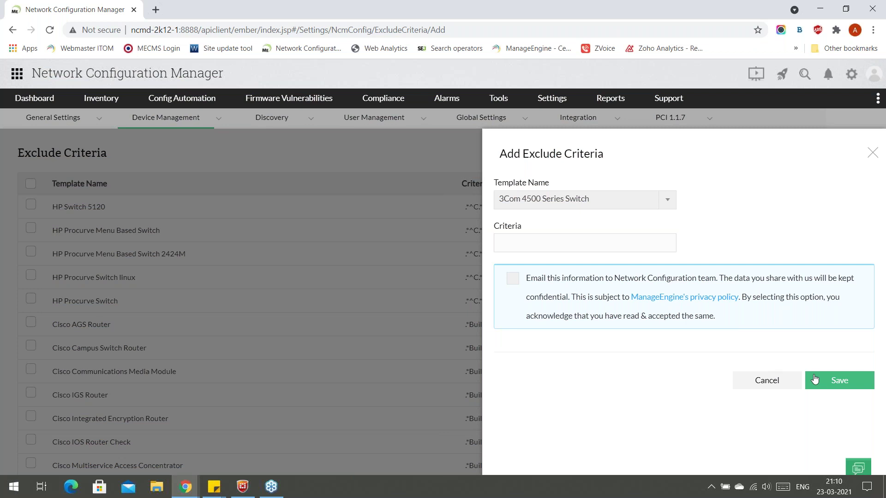
pyautogui.click(872, 154)
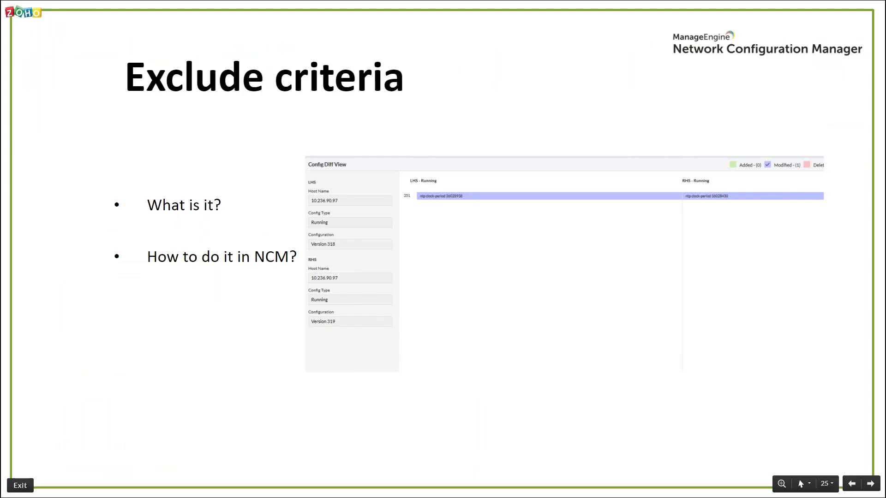
# Advance the slideshow to the Alarms slide and return to the NCM browser window.
pyautogui.press('Right')
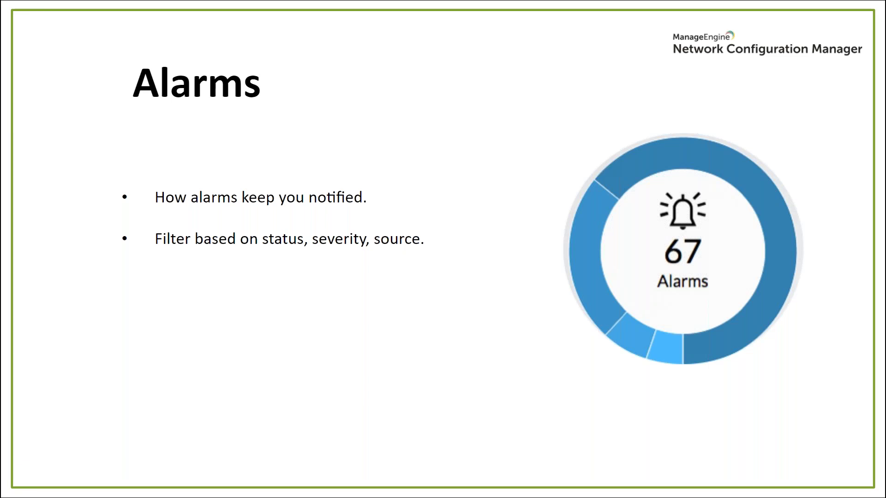
pyautogui.hotkey('alt', 'Tab')
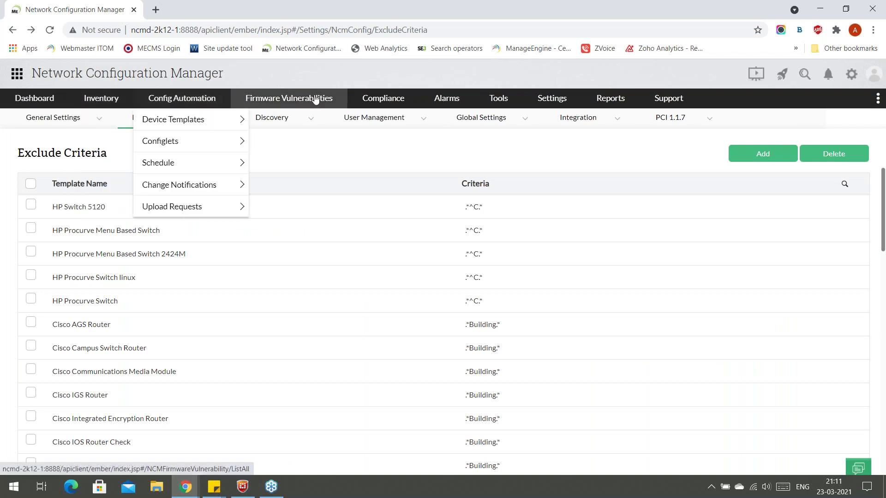
# Open Active Alarms (300), expand the Sort By Category breakdown, and scroll through the alarm list.
pyautogui.click(446, 98)
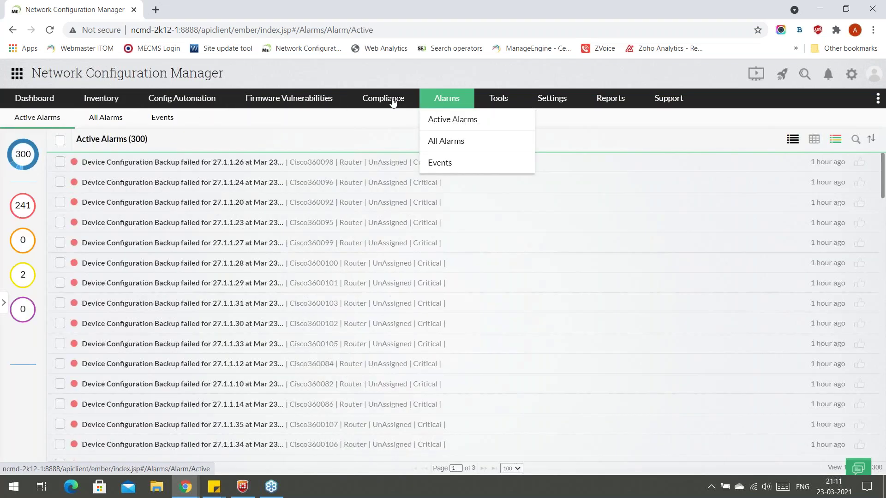
pyautogui.click(3, 305)
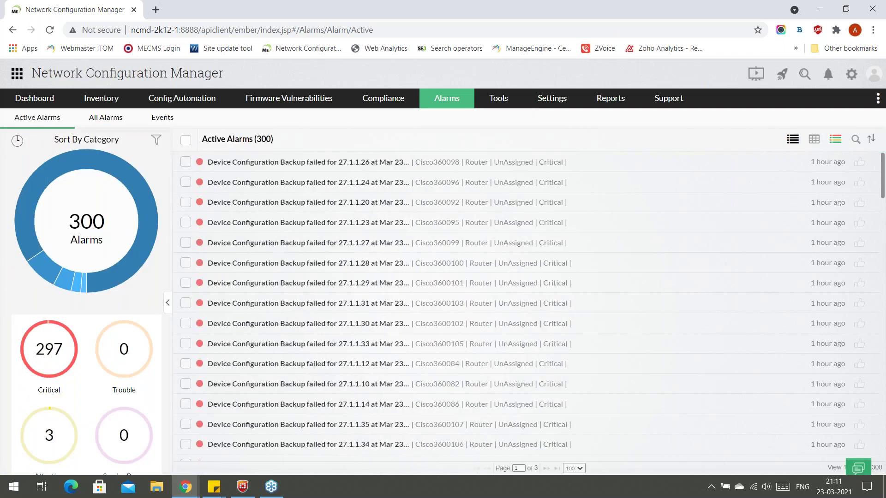
pyautogui.scroll(-2, 106, 300)
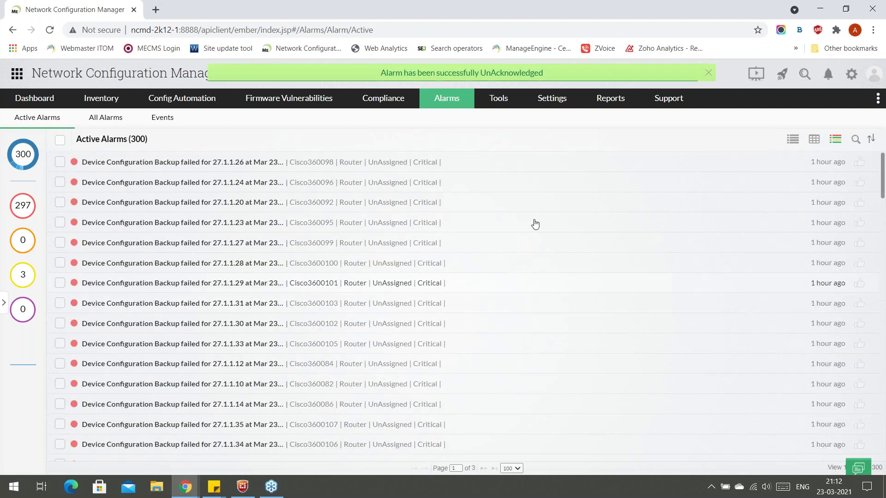
pyautogui.scroll(-1, 575, 337)
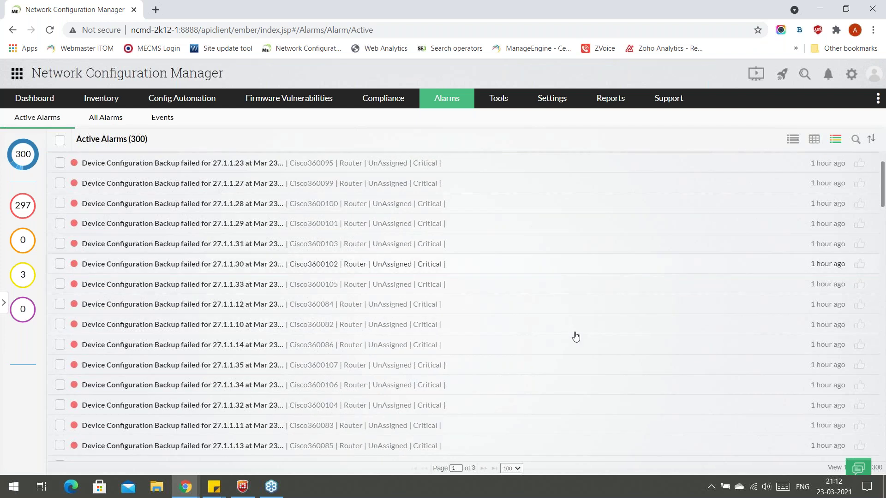
pyautogui.scroll(1, 575, 337)
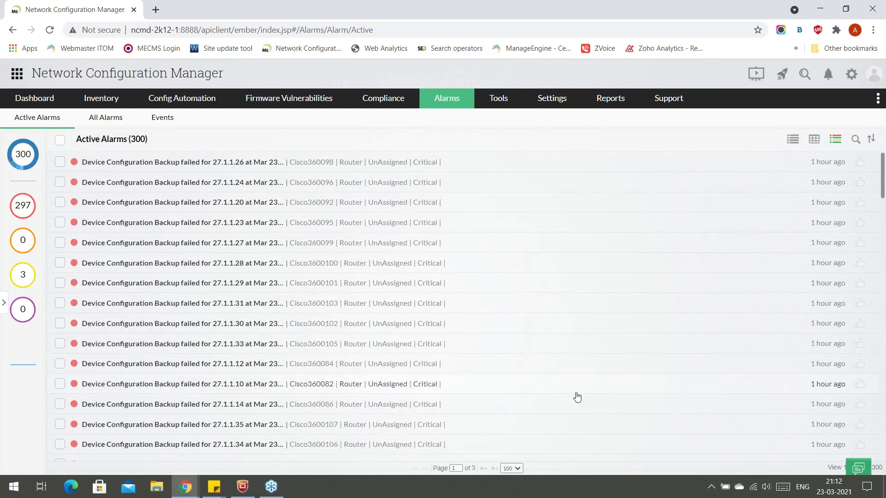
pyautogui.hotkey('alt', 'Tab')
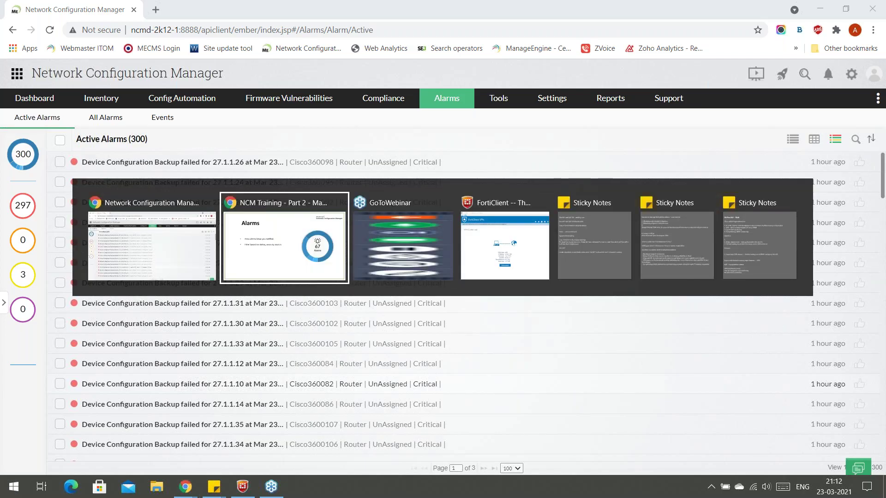
# Advance to the Show commands slide and open Settings > Device Management > Show Commands.
pyautogui.press('Right')
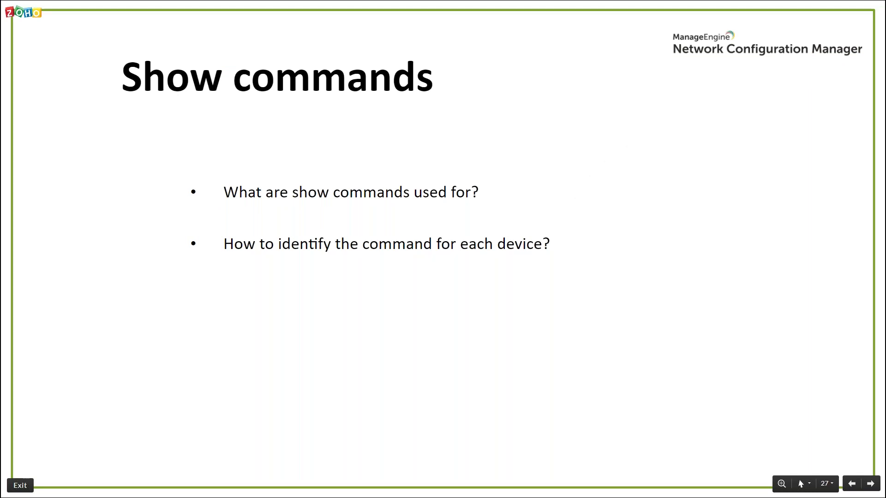
pyautogui.hotkey('alt', 'Tab')
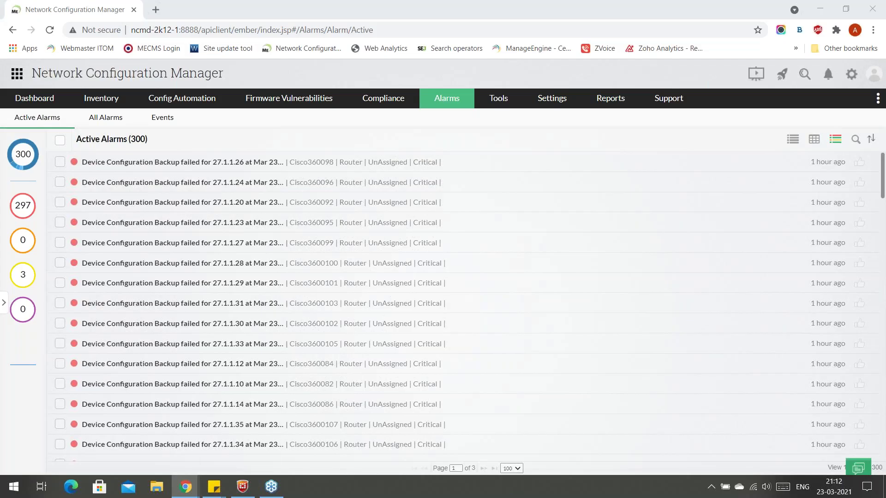
pyautogui.click(549, 102)
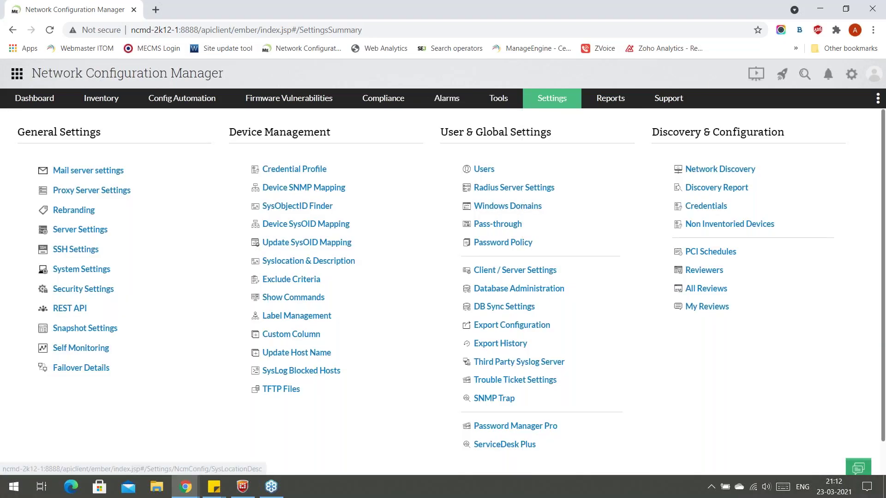
pyautogui.click(316, 298)
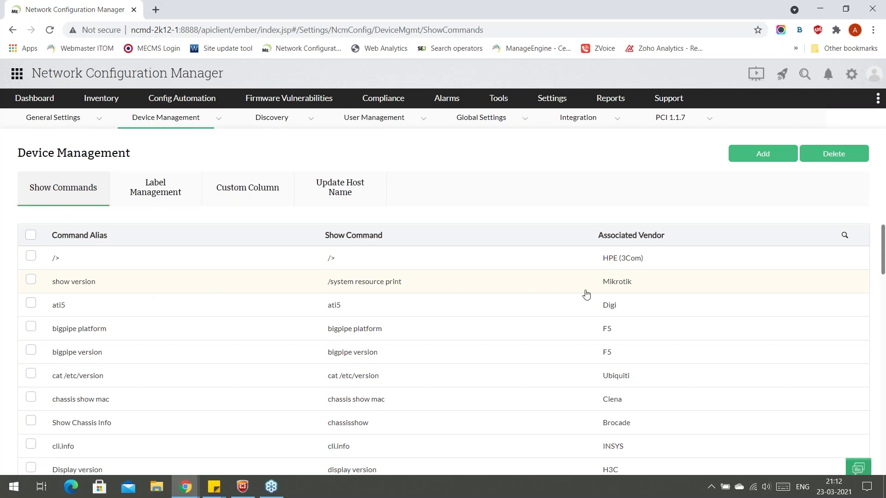
# Inspect the show version command and a new show command form without saving, then go to Inventory.
pyautogui.click(40, 279)
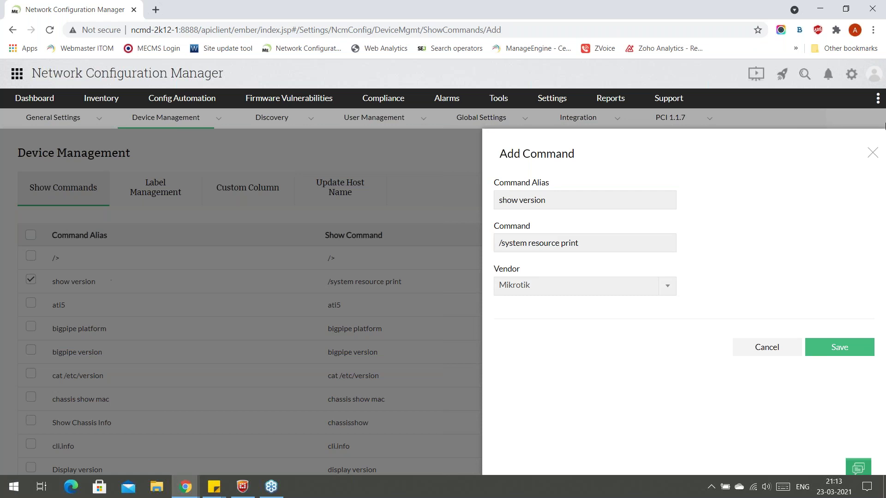
pyautogui.click(871, 153)
pyautogui.click(763, 154)
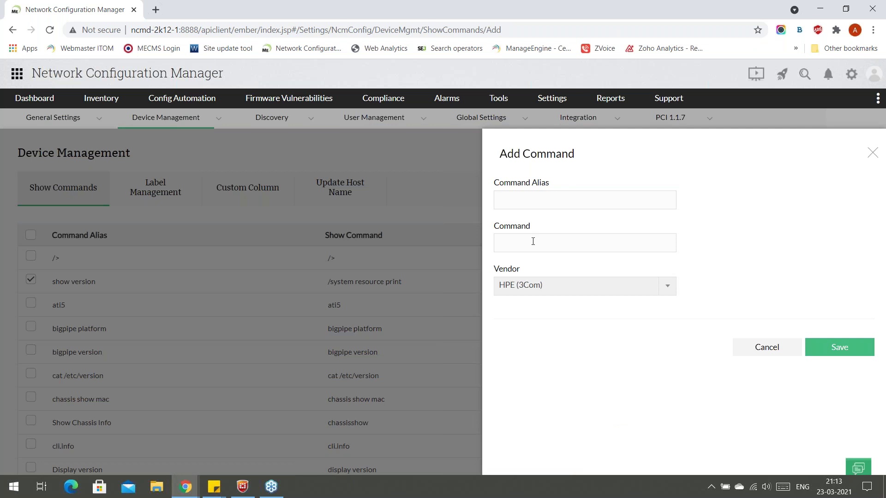
pyautogui.click(517, 292)
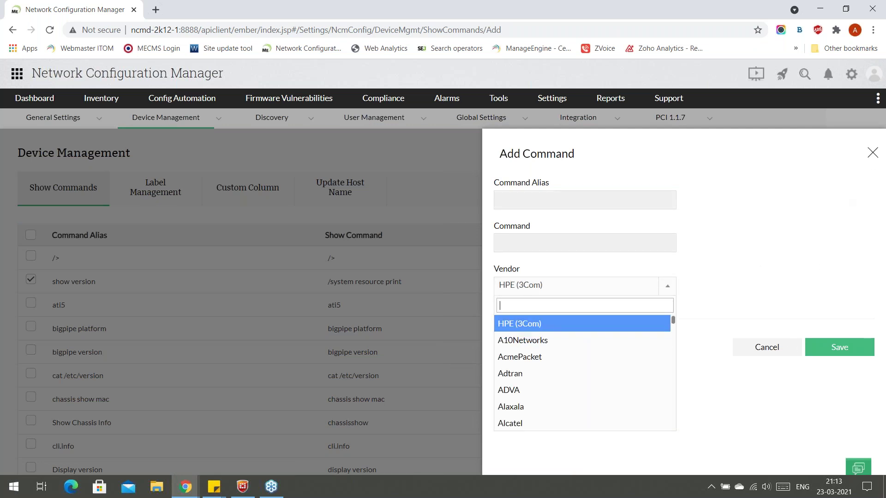
pyautogui.click(873, 153)
pyautogui.click(83, 99)
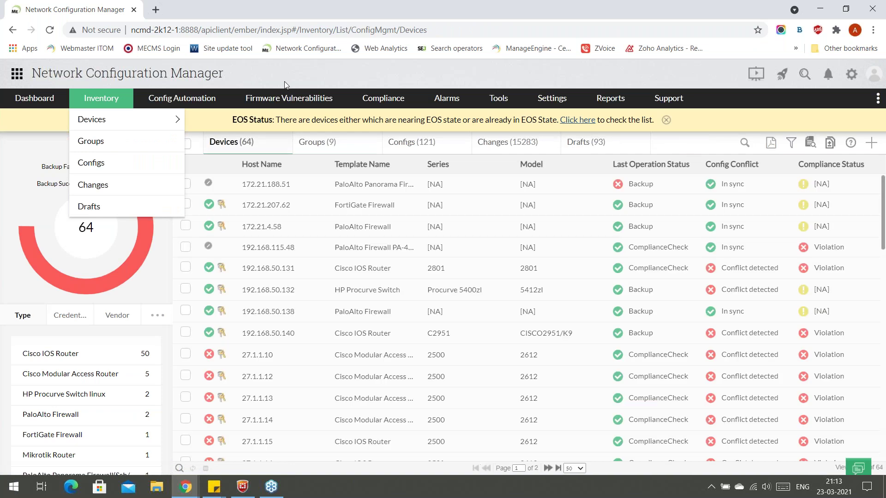
# Open router 192.168.50.131's details and view its show interfaces command output.
pyautogui.click(287, 273)
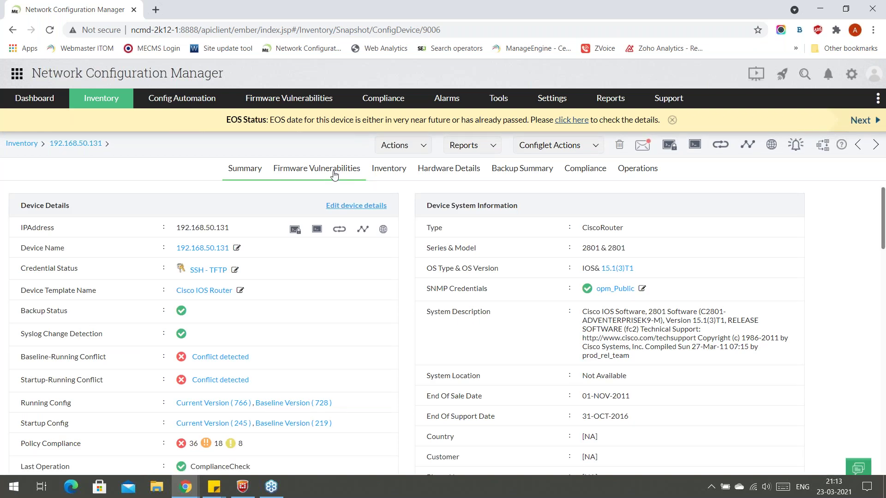
pyautogui.click(448, 148)
pyautogui.moveTo(411, 210)
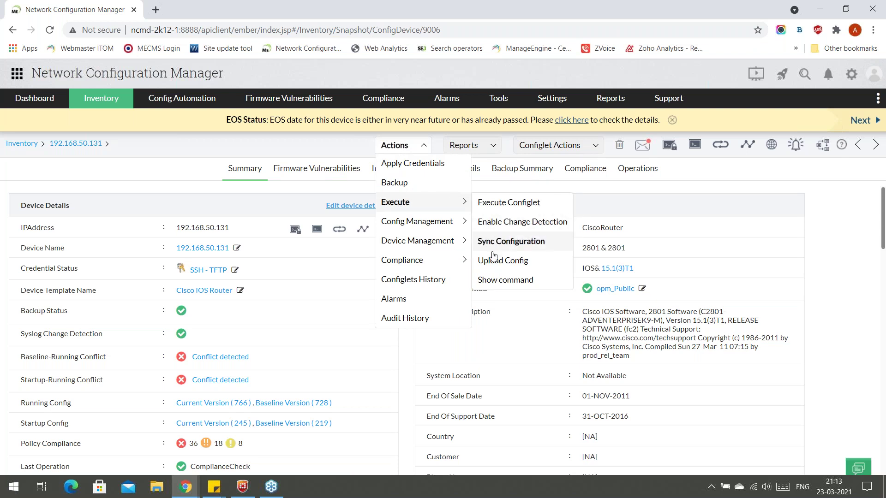
pyautogui.click(493, 283)
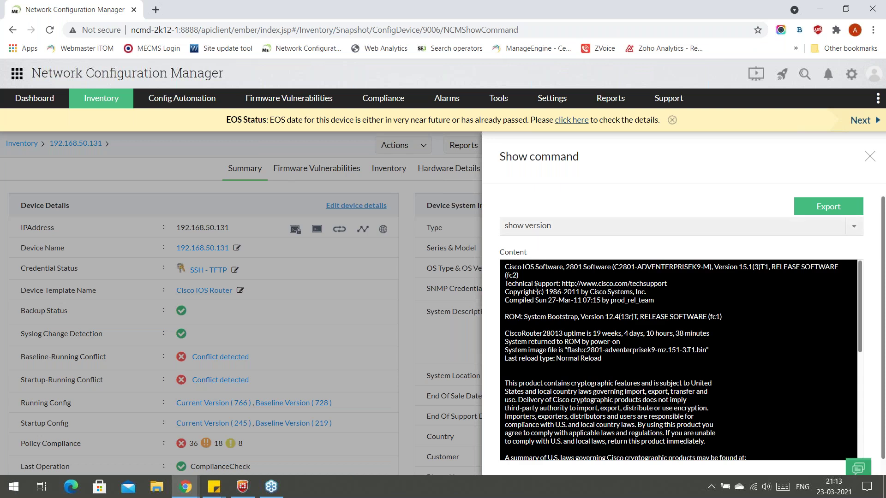
pyautogui.scroll(-10, 612, 349)
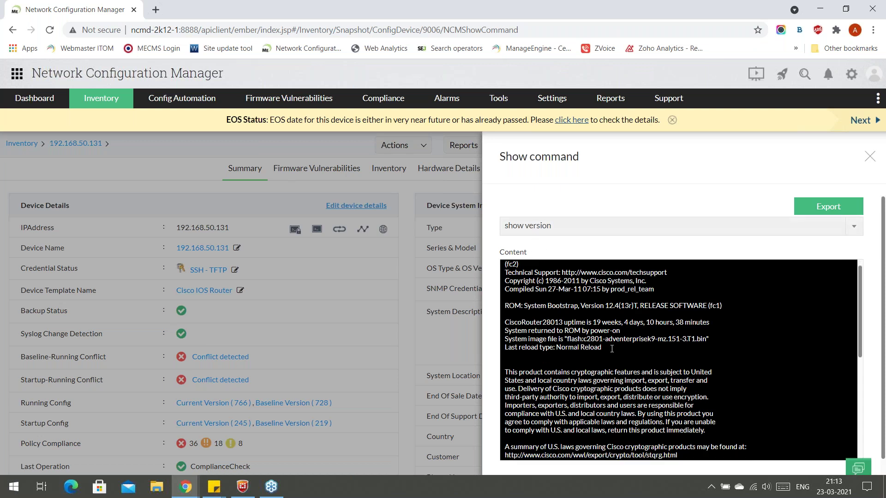
pyautogui.scroll(10, 611, 350)
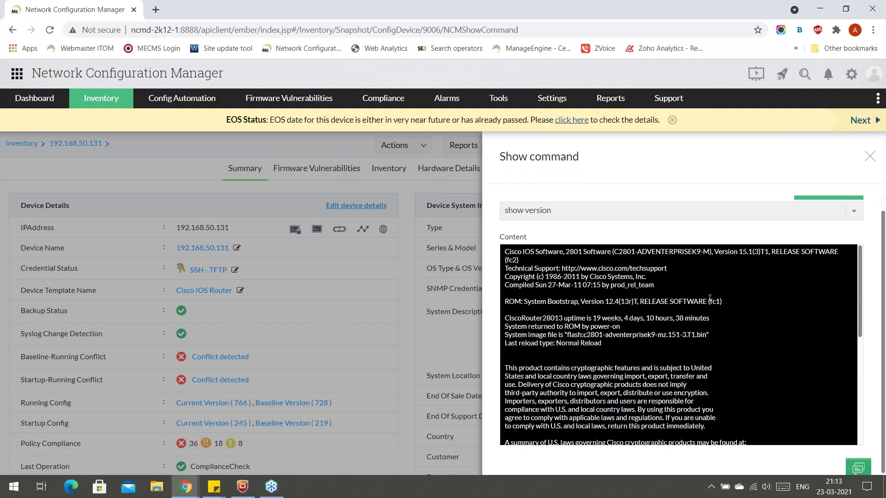
pyautogui.scroll(2, 780, 233)
pyautogui.click(795, 234)
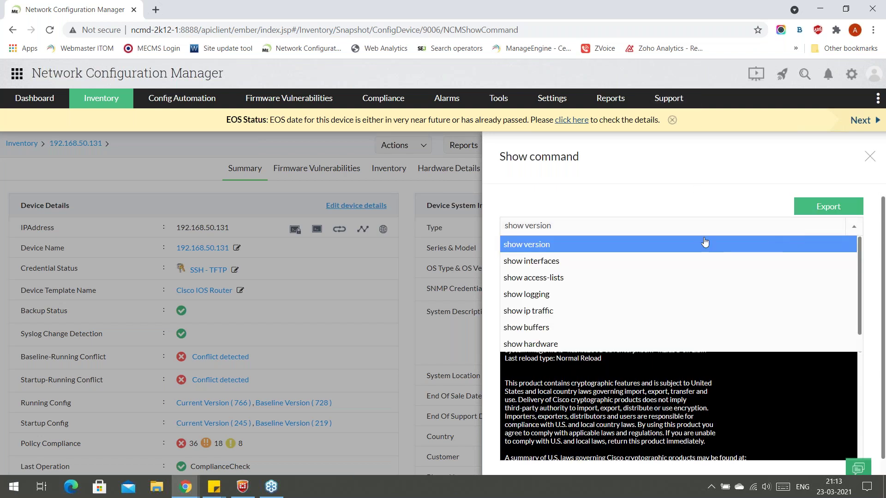
pyautogui.click(584, 272)
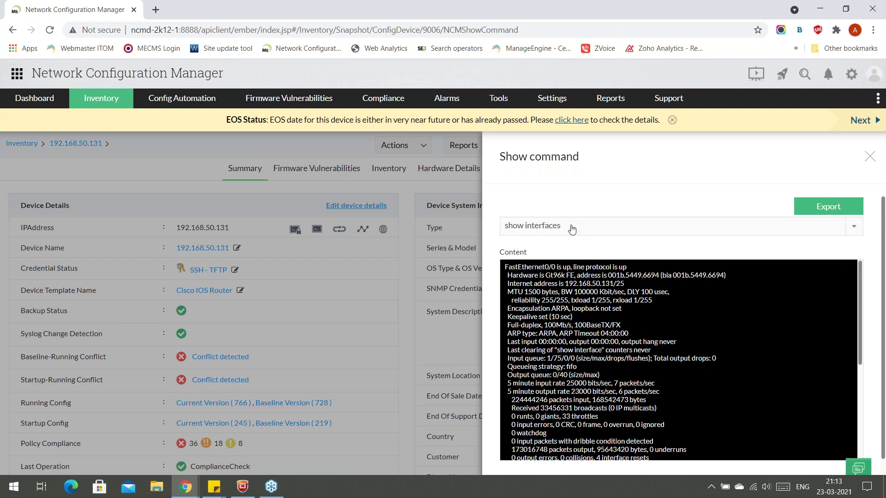
pyautogui.scroll(-4, 580, 371)
pyautogui.scroll(4, 580, 371)
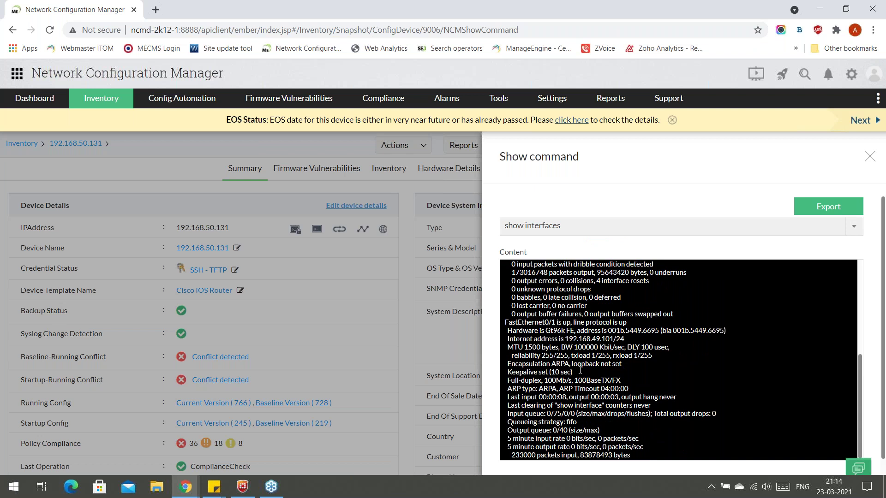
# Review the router's show hardware output, then return to Inventory > Devices.
pyautogui.click(599, 225)
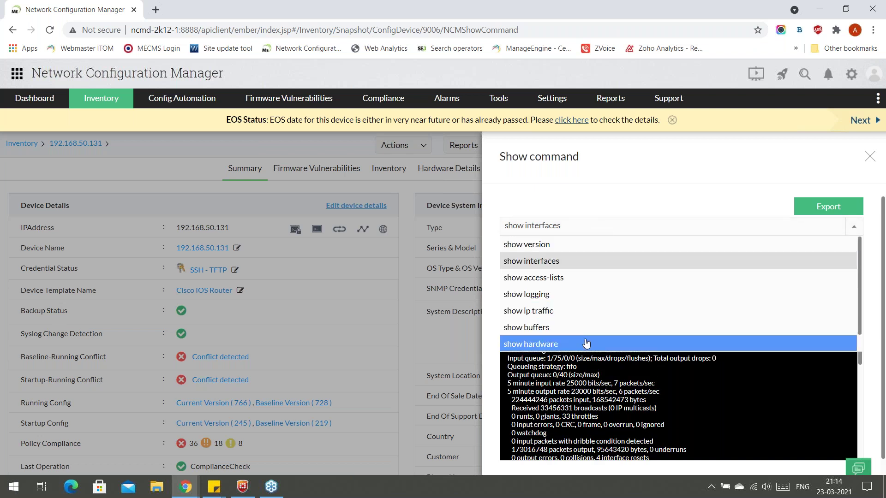
pyautogui.click(586, 343)
pyautogui.scroll(-5, 611, 324)
pyautogui.scroll(5, 669, 346)
pyautogui.scroll(-4, 771, 377)
pyautogui.scroll(-3, 780, 415)
pyautogui.click(870, 157)
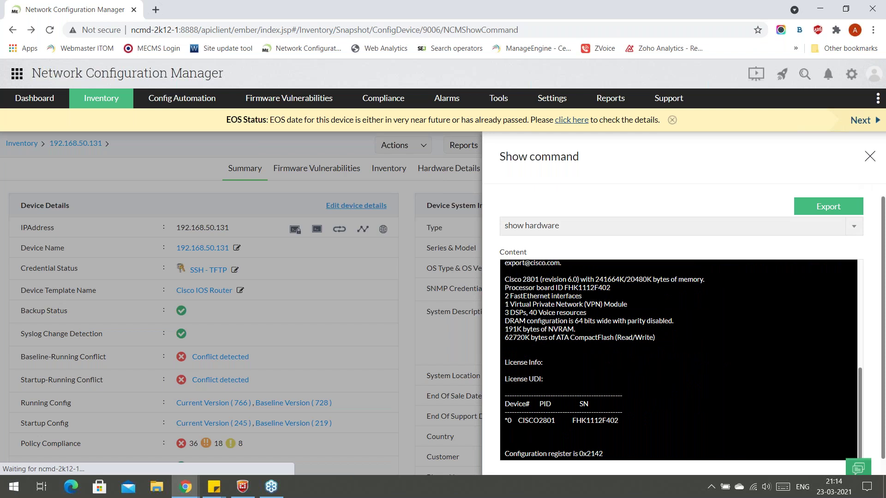
pyautogui.moveTo(128, 99)
pyautogui.click(129, 128)
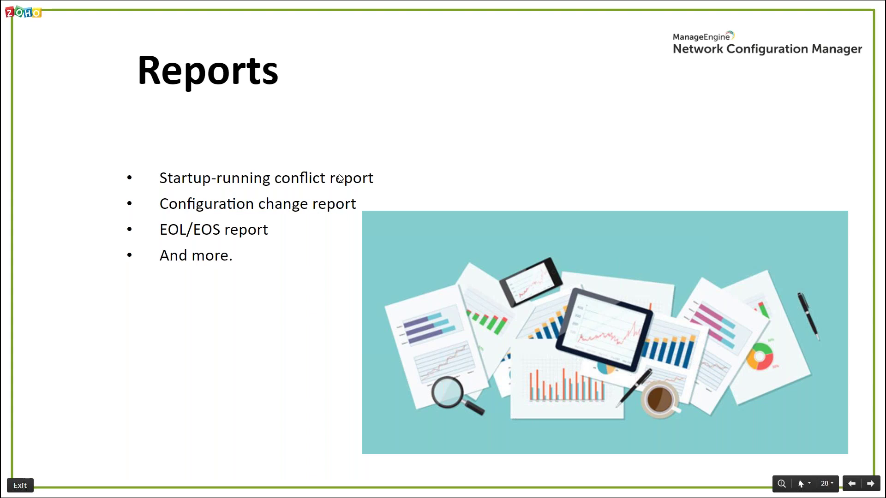
# Back in NCM, open the Reports overview and then the EOL/EOS report.
pyautogui.hotkey('alt', 'Tab')
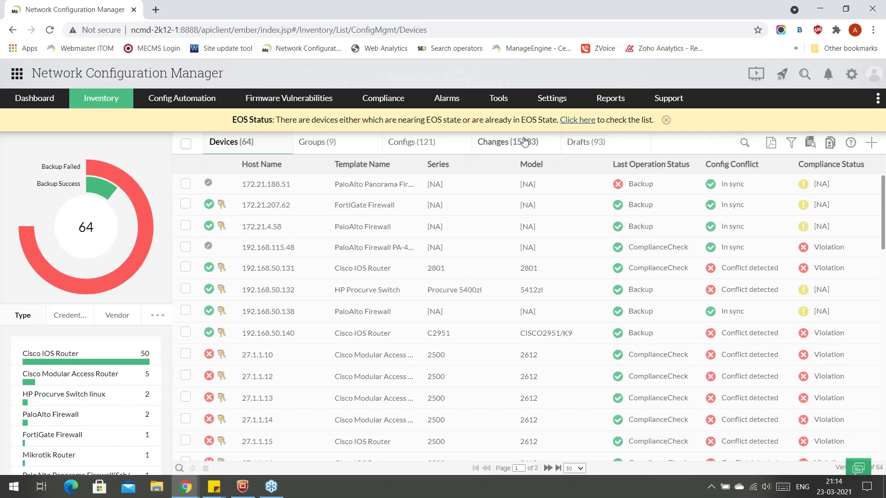
pyautogui.moveTo(618, 102)
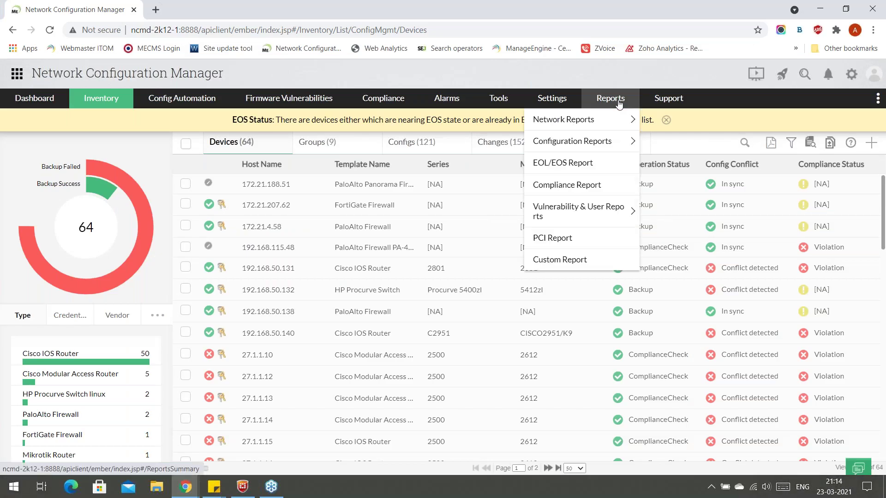
pyautogui.click(619, 102)
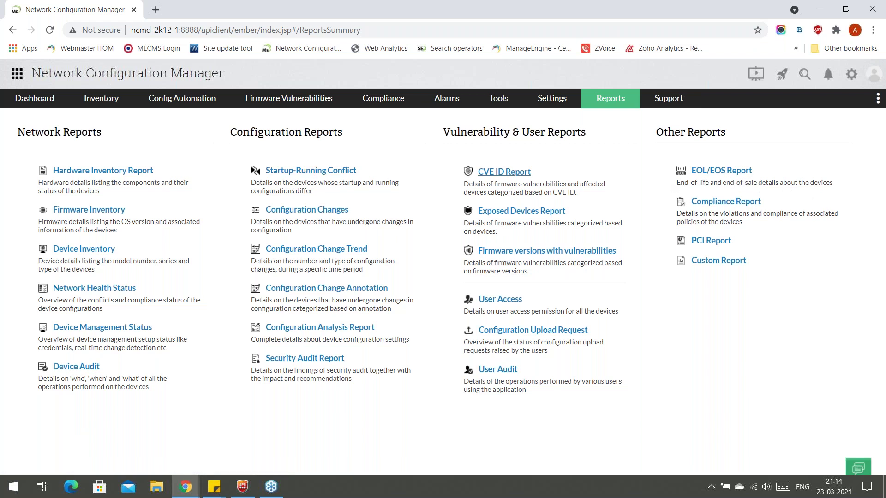
pyautogui.click(709, 172)
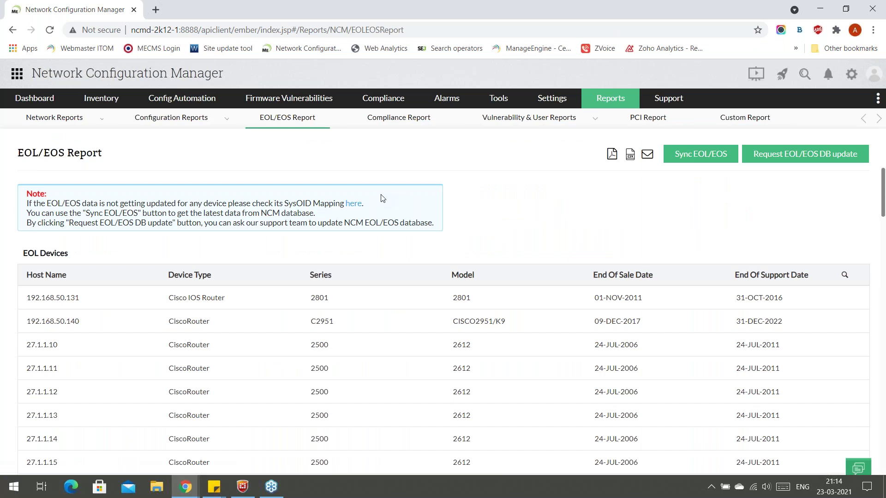
# Scroll through the EOL/EOS report's end-of-sale and end-of-support dates, then cancel the EOL/EOS DB update request.
pyautogui.scroll(-3, 382, 198)
pyautogui.scroll(3, 397, 342)
pyautogui.scroll(-1, 157, 326)
pyautogui.scroll(-3, 157, 325)
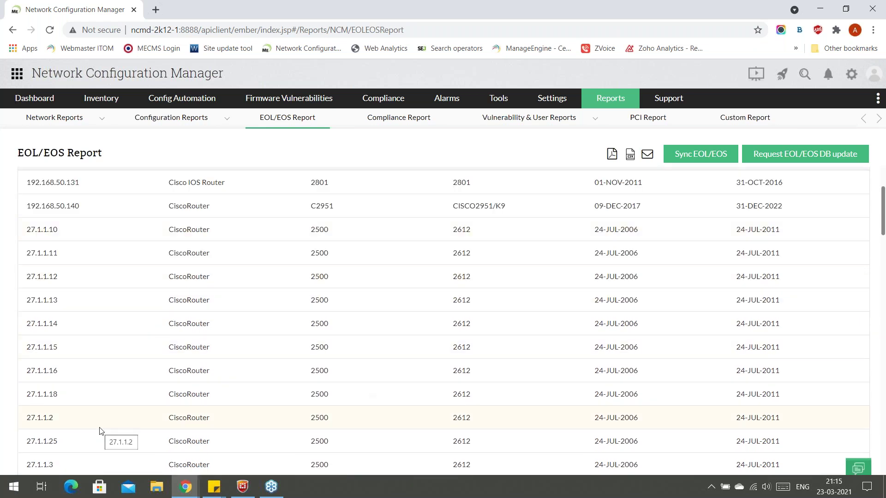
pyautogui.scroll(3, 101, 429)
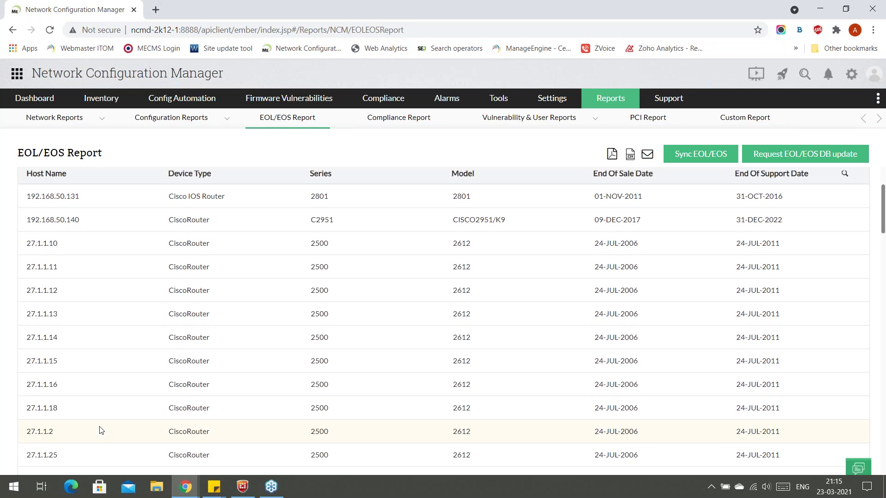
pyautogui.scroll(-5, 69, 357)
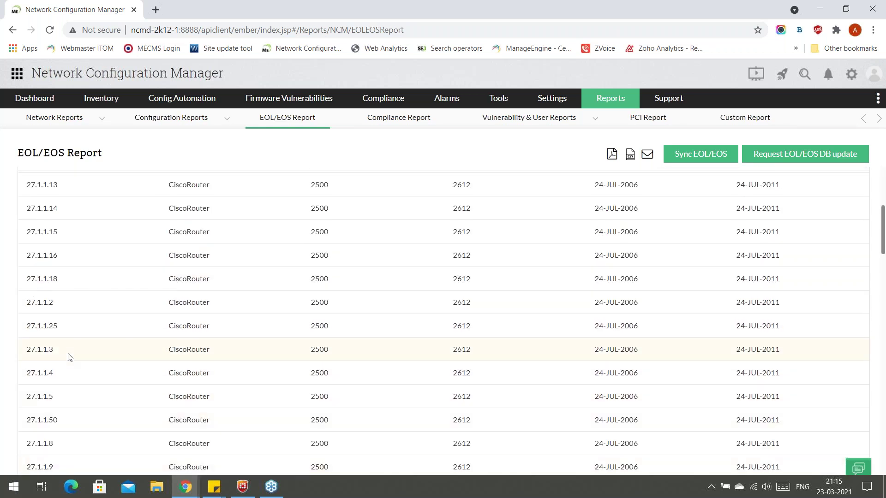
pyautogui.scroll(5, 69, 358)
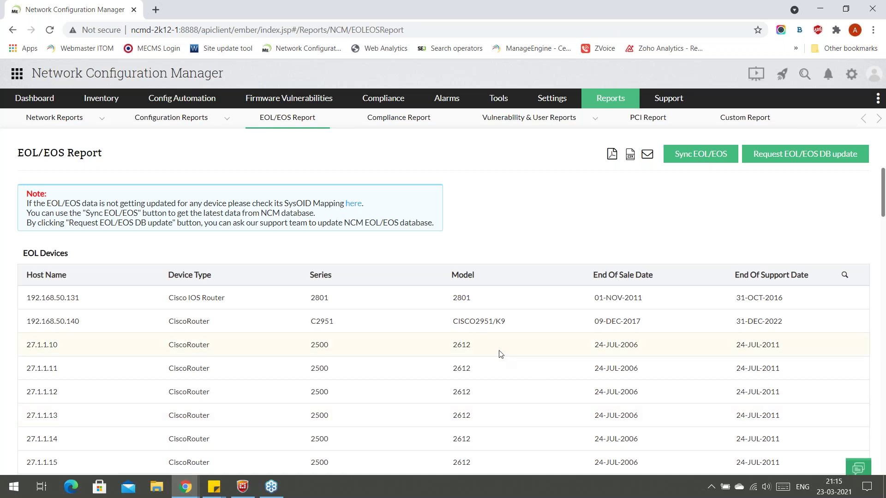
pyautogui.scroll(-3, 502, 353)
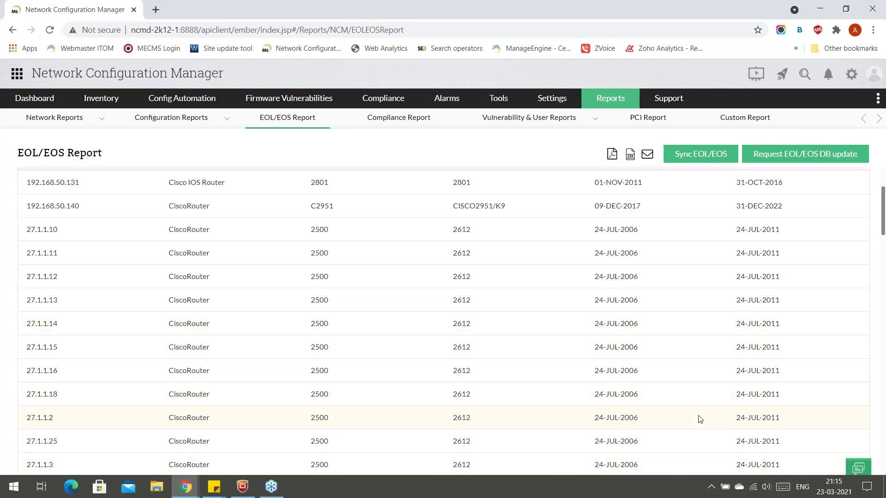
pyautogui.scroll(-5, 698, 415)
pyautogui.scroll(8, 622, 372)
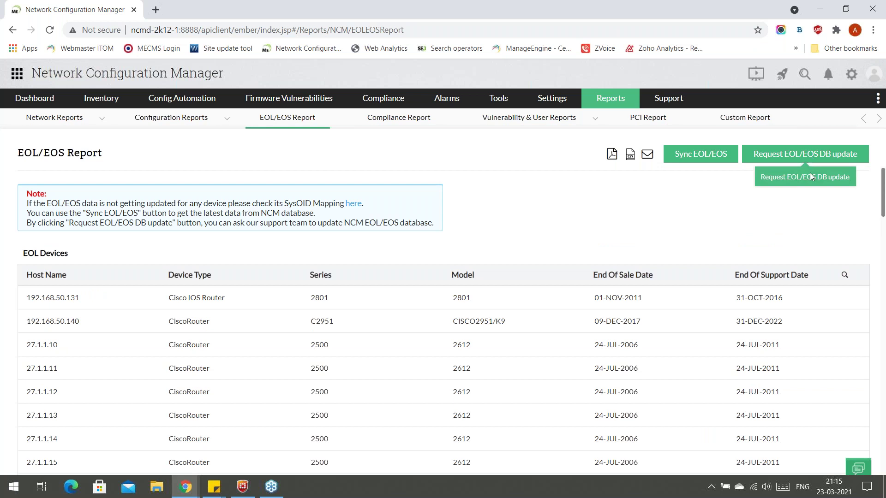
pyautogui.click(809, 172)
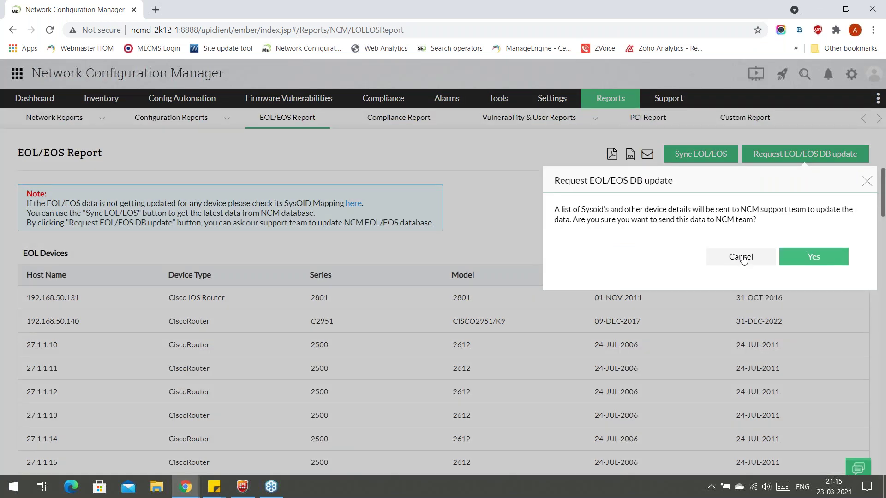
pyautogui.click(741, 257)
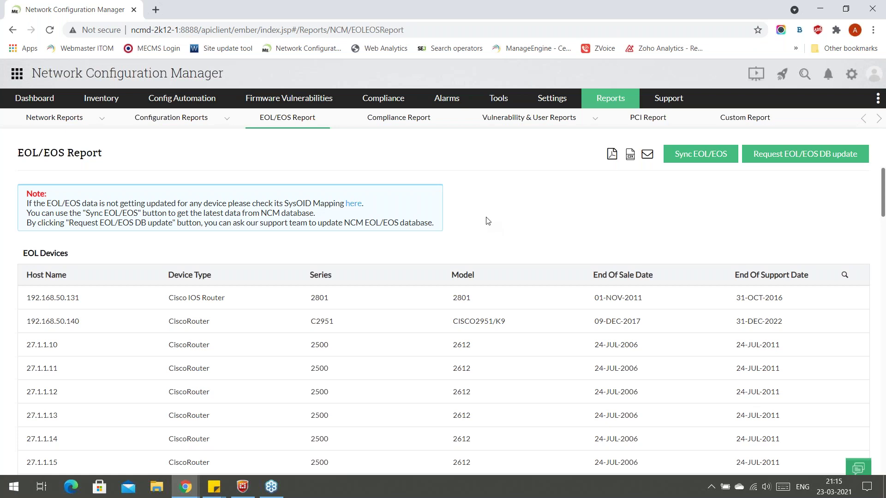
# Advance the slideshow to the 'Dynamic & user - friendly UI' slide and switch back to NCM.
pyautogui.click(111, 100)
pyautogui.hotkey('alt', 'Tab')
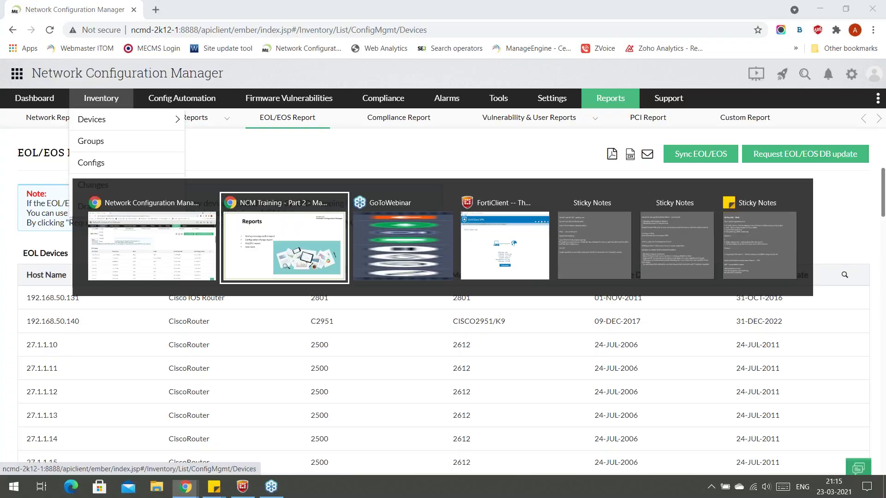
pyautogui.press('Right')
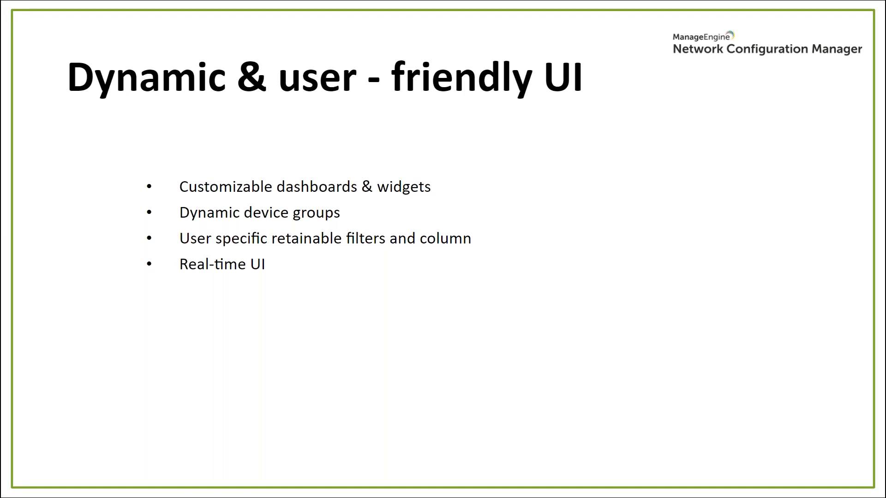
pyautogui.hotkey('alt', 'Tab')
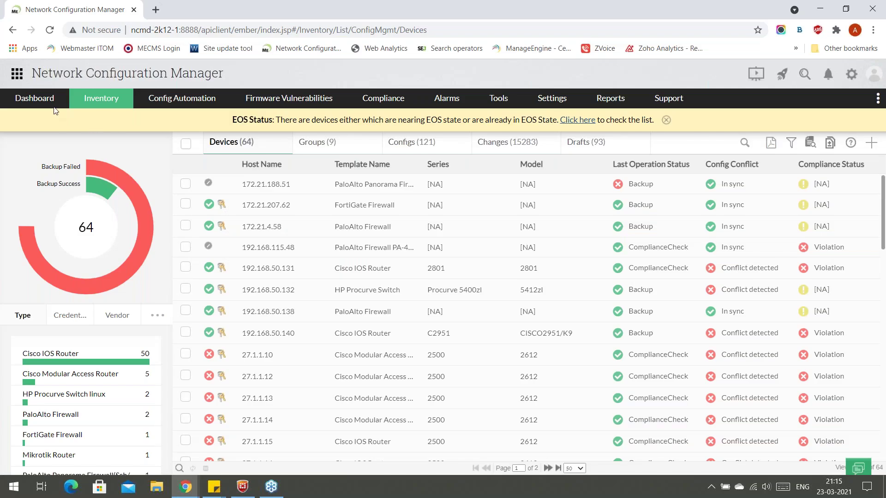
# Drag the EOL Summary widget to the dashboard's top-left slot and save the layout.
pyautogui.click(35, 98)
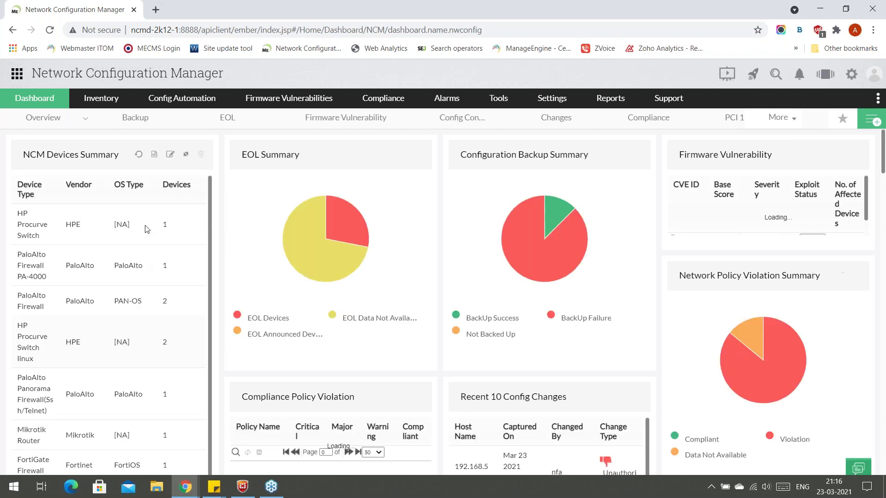
pyautogui.scroll(-5, 147, 229)
pyautogui.scroll(5, 230, 153)
pyautogui.moveTo(229, 152); pyautogui.dragTo(28, 153)
pyautogui.click(826, 121)
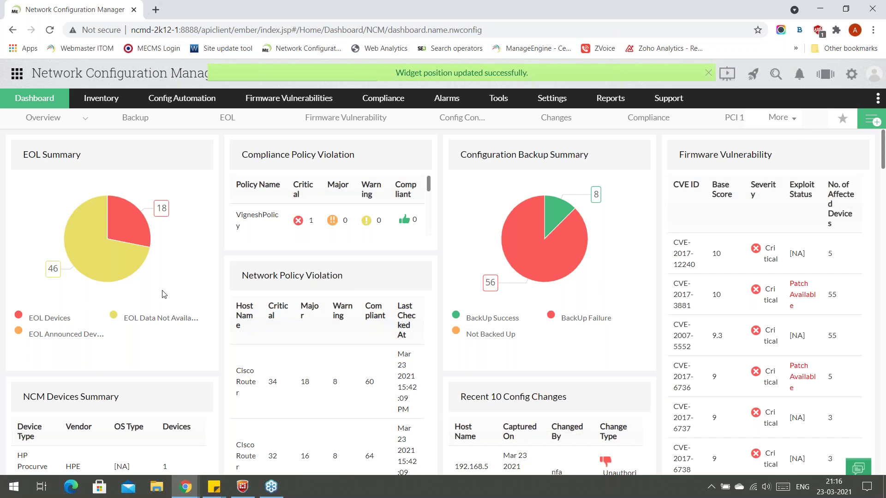
# Review the rearranged dashboard, then advance the slideshow to the 'Integrations – With OpManager' slide.
pyautogui.scroll(-3, 323, 361)
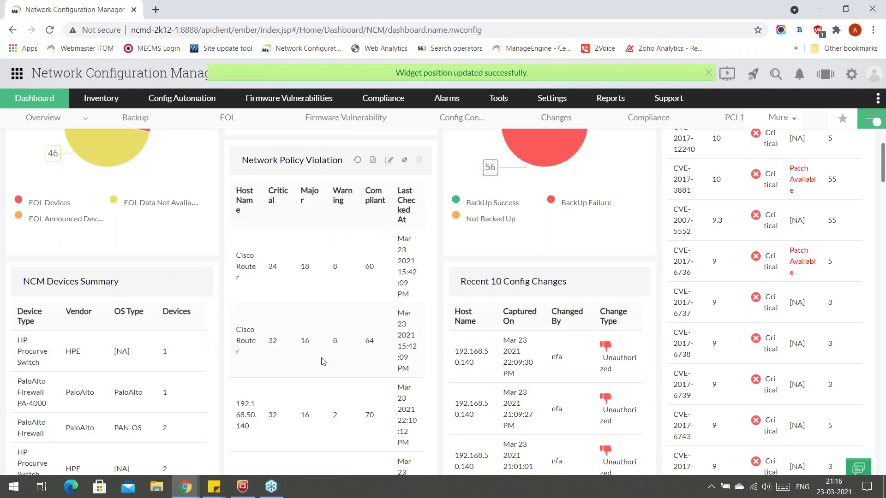
pyautogui.scroll(3, 439, 337)
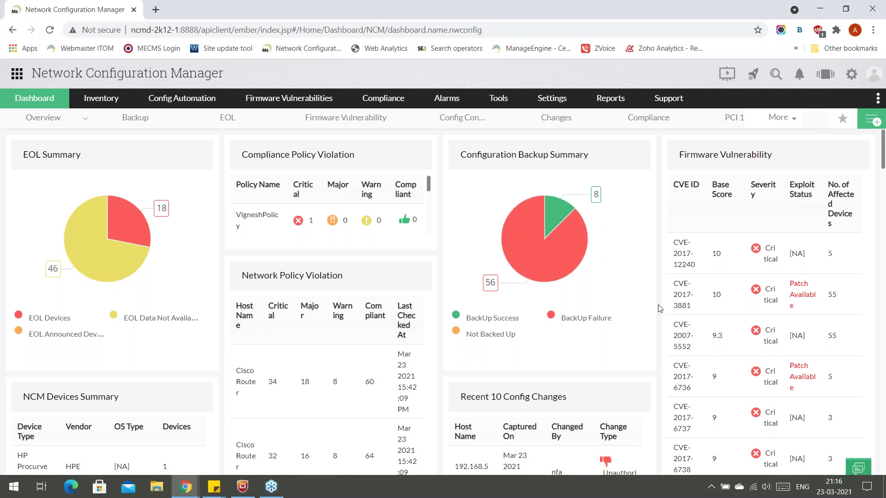
pyautogui.scroll(-5, 347, 262)
pyautogui.scroll(-13, 613, 266)
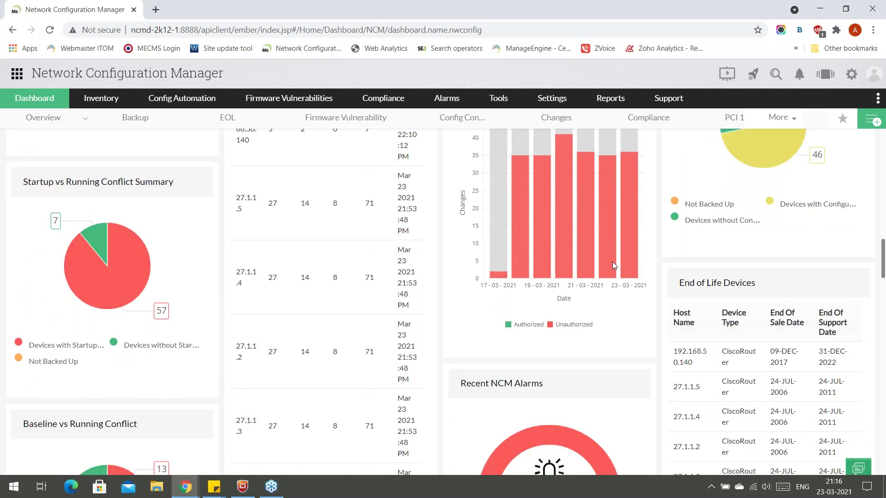
pyautogui.scroll(18, 613, 266)
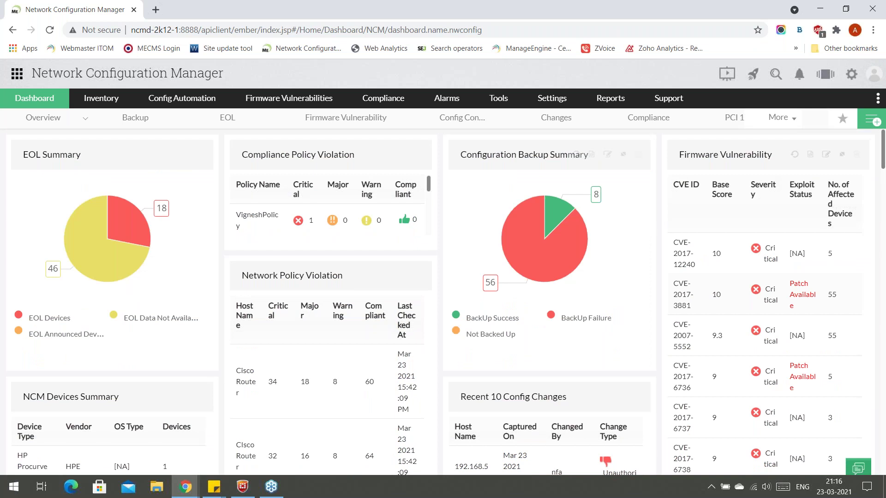
pyautogui.hotkey('alt', 'Tab')
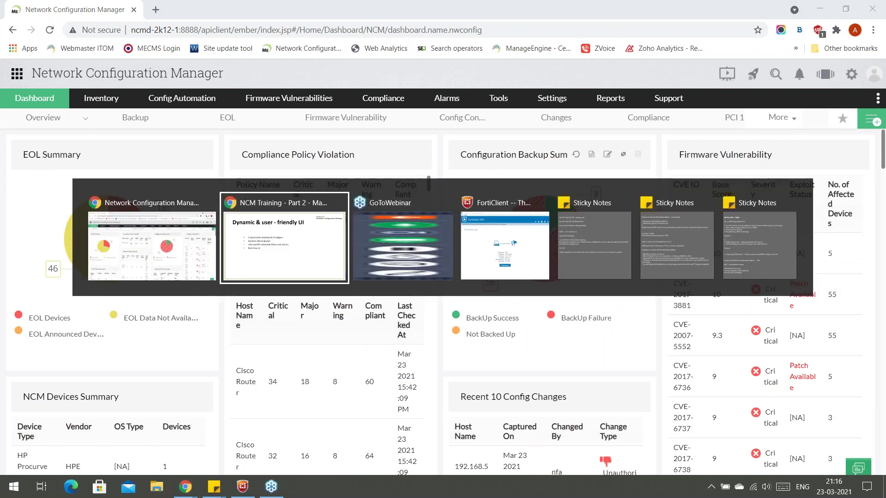
pyautogui.press('Right')
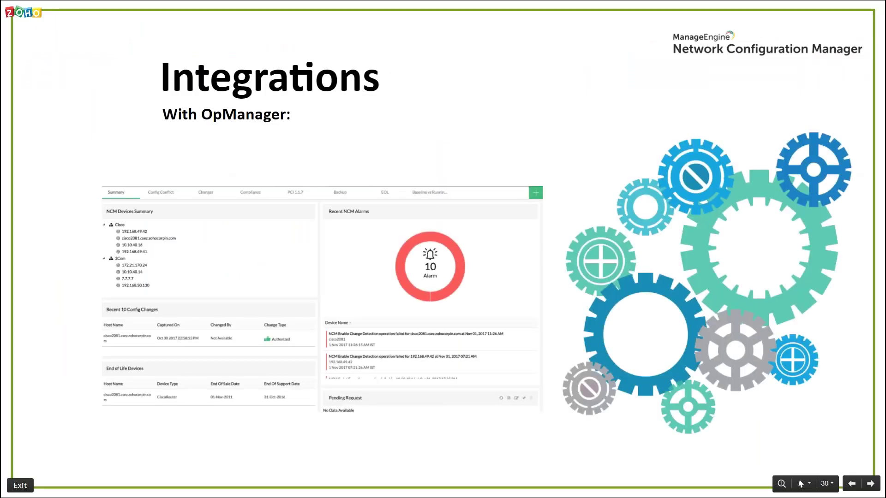